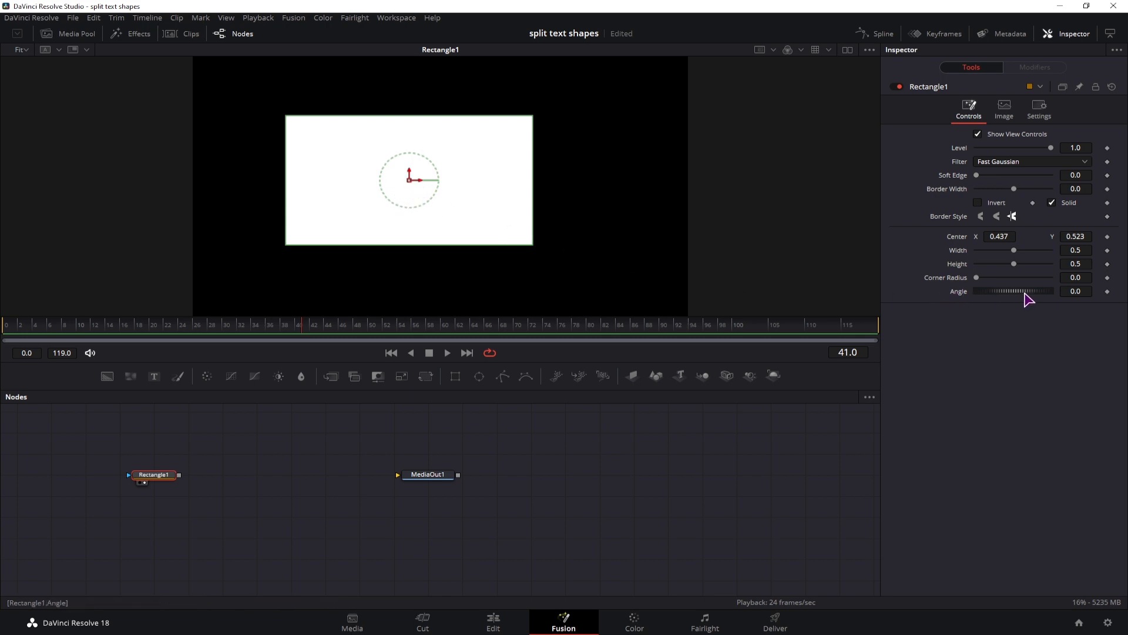
# Step: Return the rectangle to centre 0.5, 0.5 at angle 0, then feed it into a new Transform node shown in the viewer
pyautogui.moveTo(1025, 295)
pyautogui.mouseDown()
pyautogui.moveTo(1012, 293)
pyautogui.moveTo(1038, 298)
pyautogui.moveTo(1007, 300)
pyautogui.moveTo(1031, 298)
pyautogui.mouseUp()
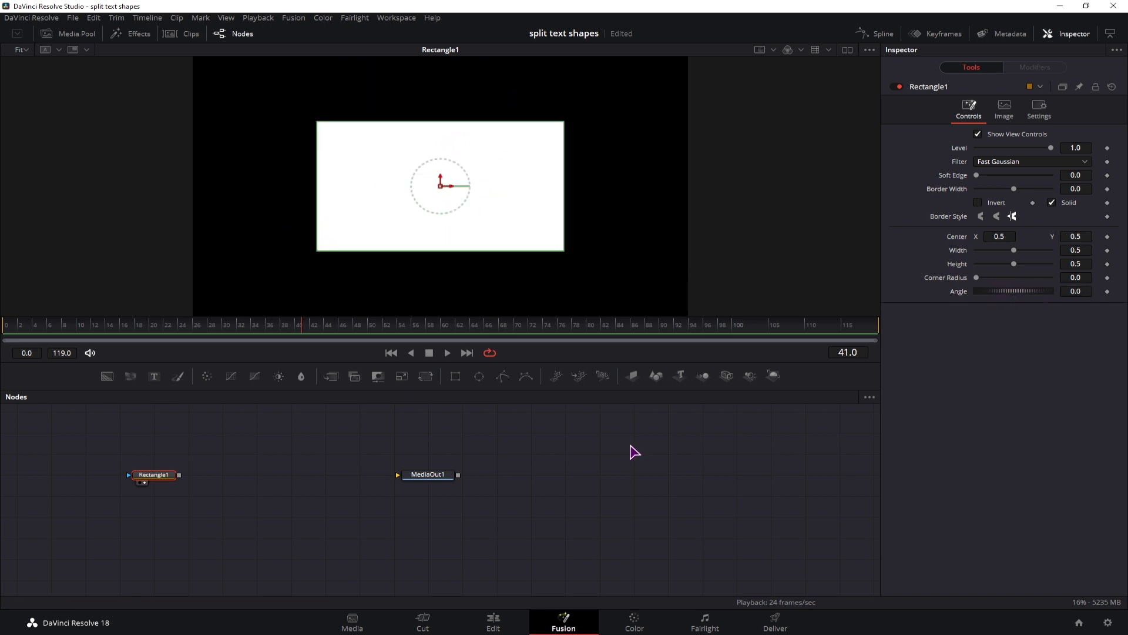
pyautogui.moveTo(426, 377); pyautogui.dragTo(365, 435)
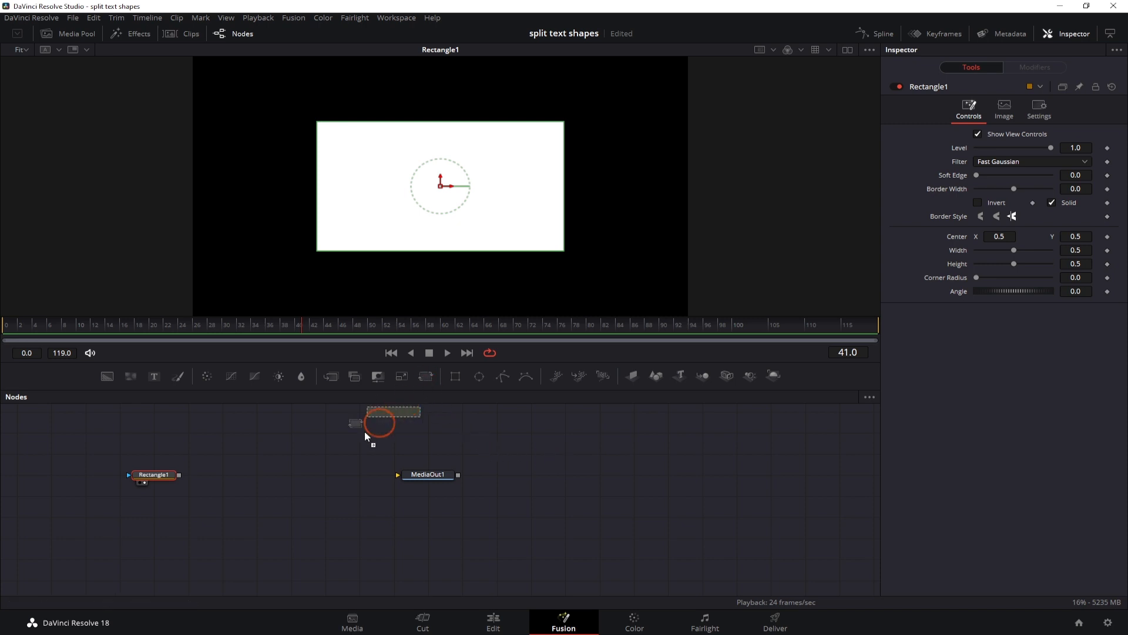
pyautogui.moveTo(234, 480)
pyautogui.mouseDown()
pyautogui.moveTo(203, 476)
pyautogui.moveTo(224, 470)
pyautogui.mouseUp()
pyautogui.click(228, 478)
pyautogui.press('2')
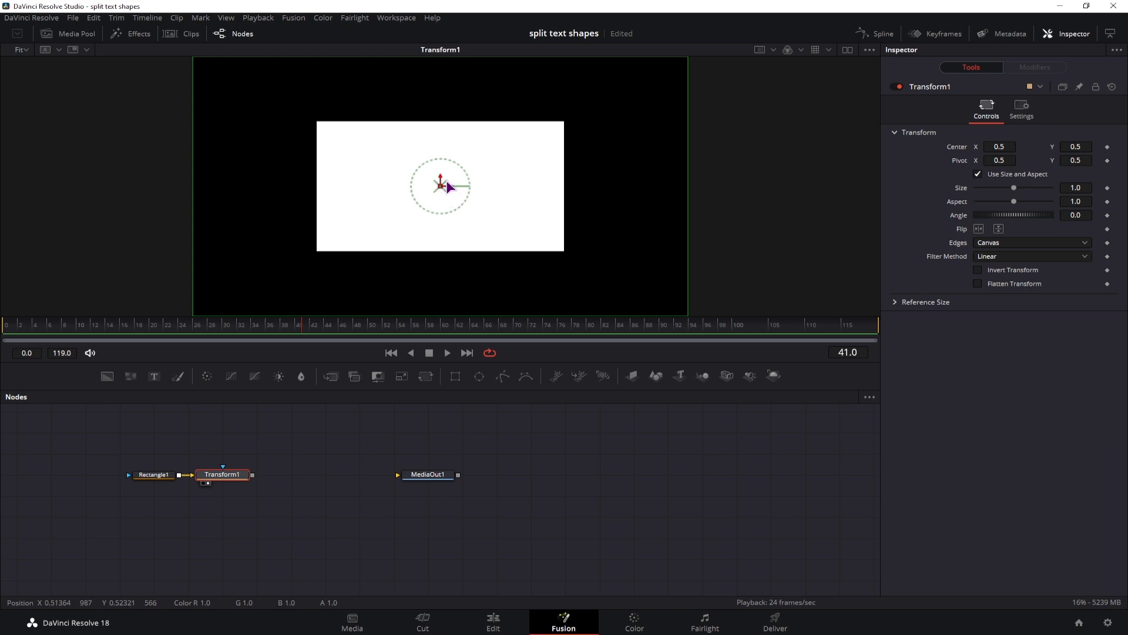
# Step: Move the Transform's pivot to the rectangle's lower-left corner (0.25, 0.251), test a rotation around it, and return the angle to 0
pyautogui.moveTo(996, 160); pyautogui.dragTo(1116, 144)
pyautogui.doubleClick(955, 150)
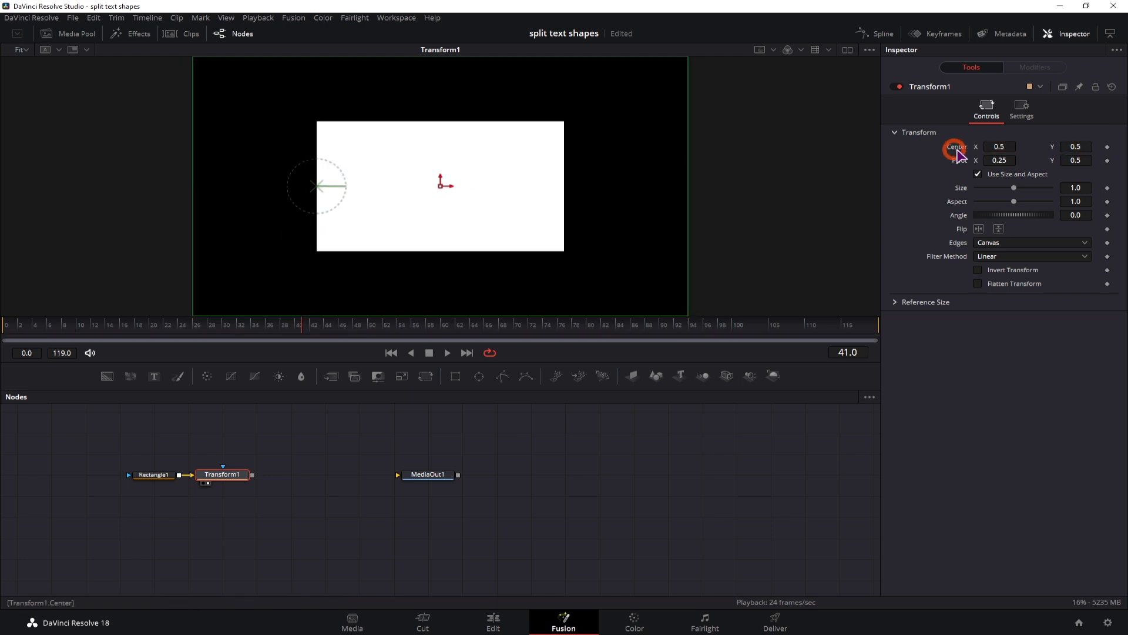
pyautogui.moveTo(1005, 215); pyautogui.dragTo(980, 238)
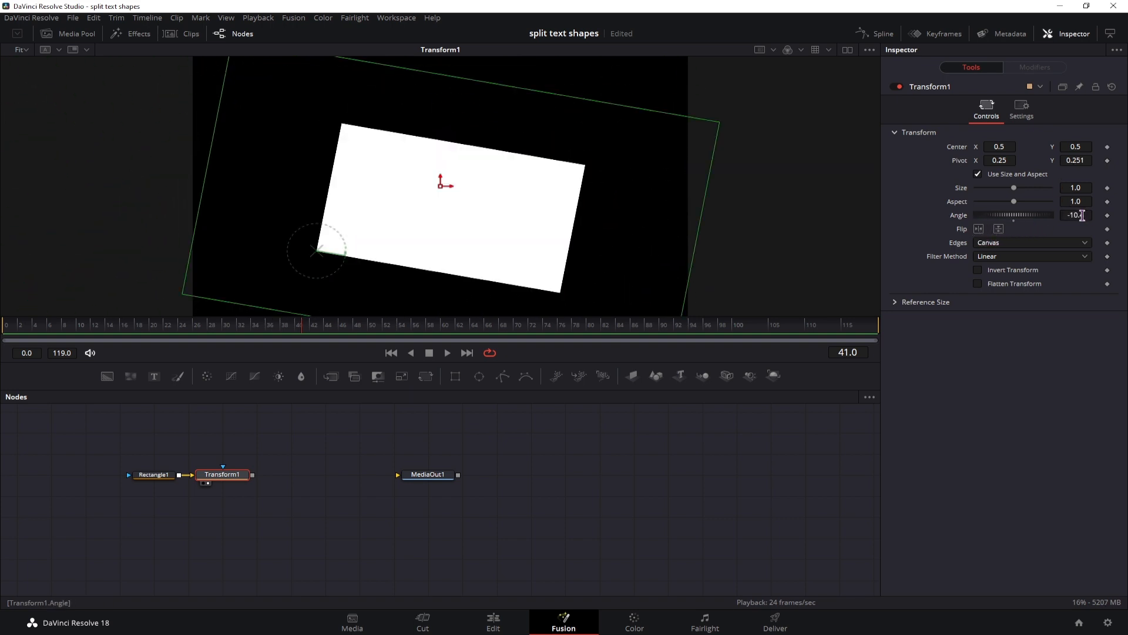
pyautogui.moveTo(1080, 215)
pyautogui.mouseDown()
pyautogui.moveTo(1127, 216)
pyautogui.moveTo(1078, 216)
pyautogui.moveTo(1127, 216)
pyautogui.moveTo(1102, 216)
pyautogui.mouseUp()
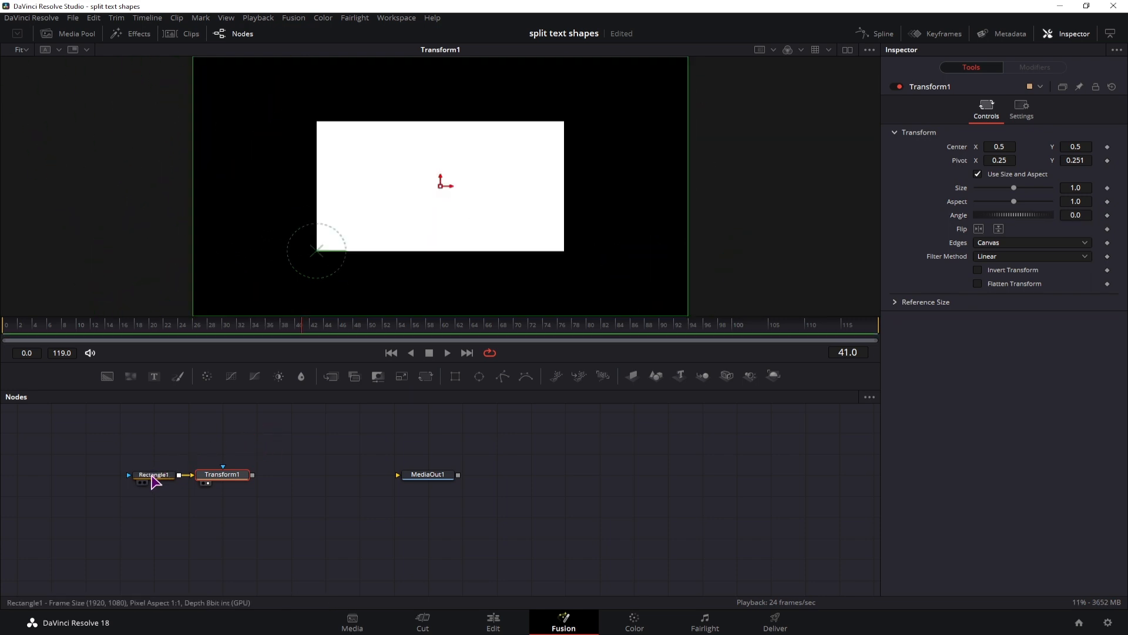
# Step: Try rotating Rectangle1 around its own centre to about -50.9 degrees, and undo the rotation
pyautogui.click(154, 475)
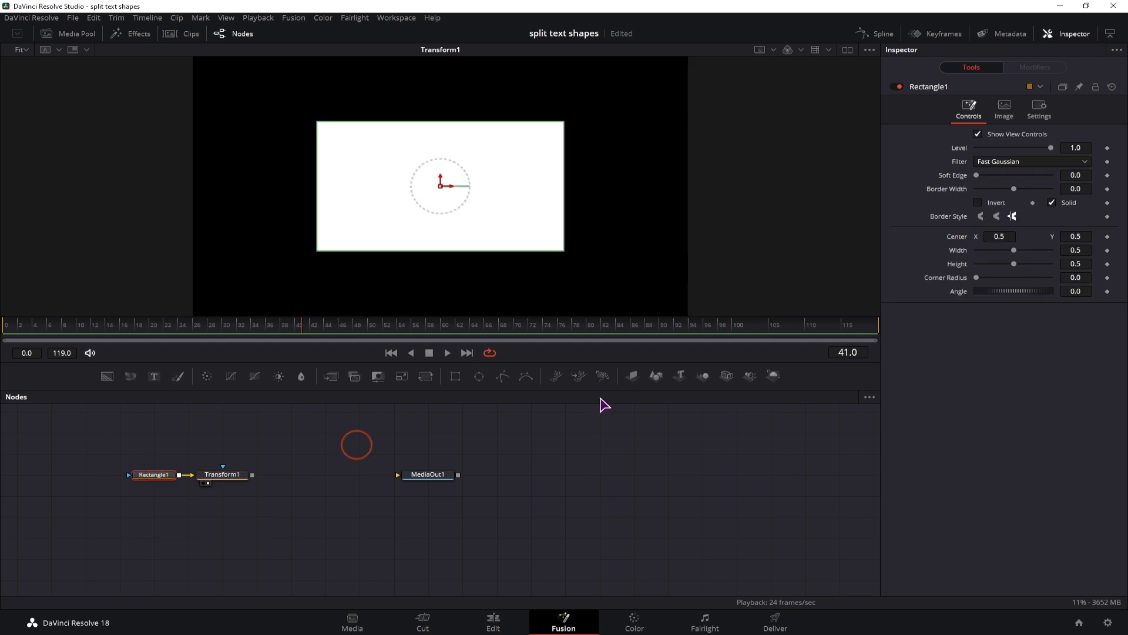
pyautogui.moveTo(1069, 294); pyautogui.dragTo(874, 267)
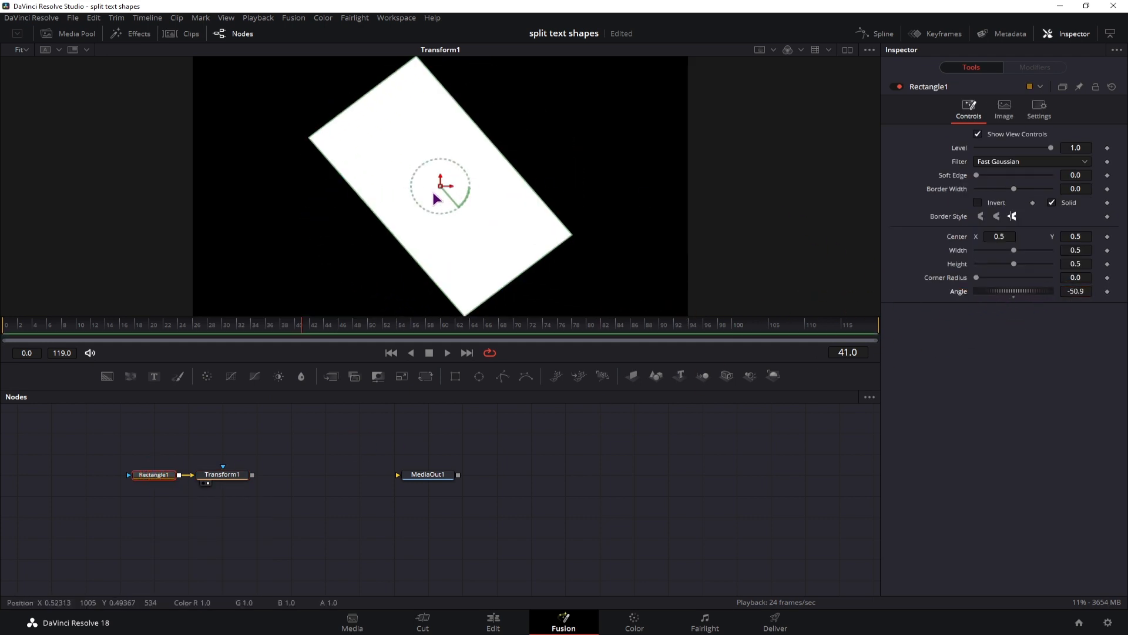
pyautogui.click(223, 474)
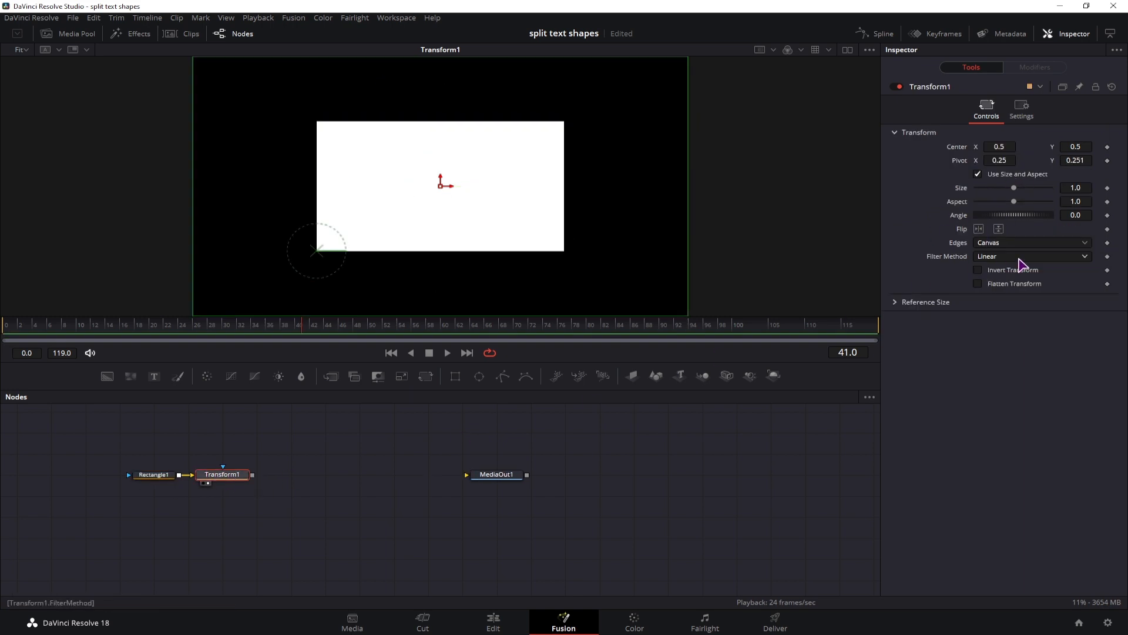
# Step: Set the width and height of Rectangle1 to 0.1 each
pyautogui.click(173, 475)
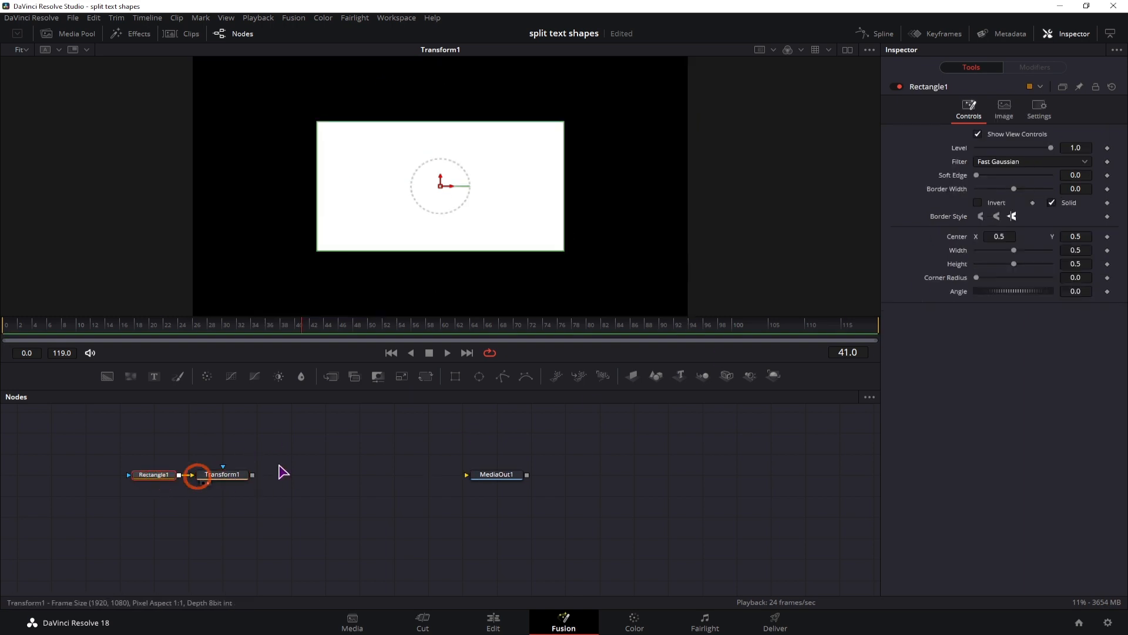
pyautogui.click(1090, 250)
pyautogui.press('BackSpace')
pyautogui.write('1')
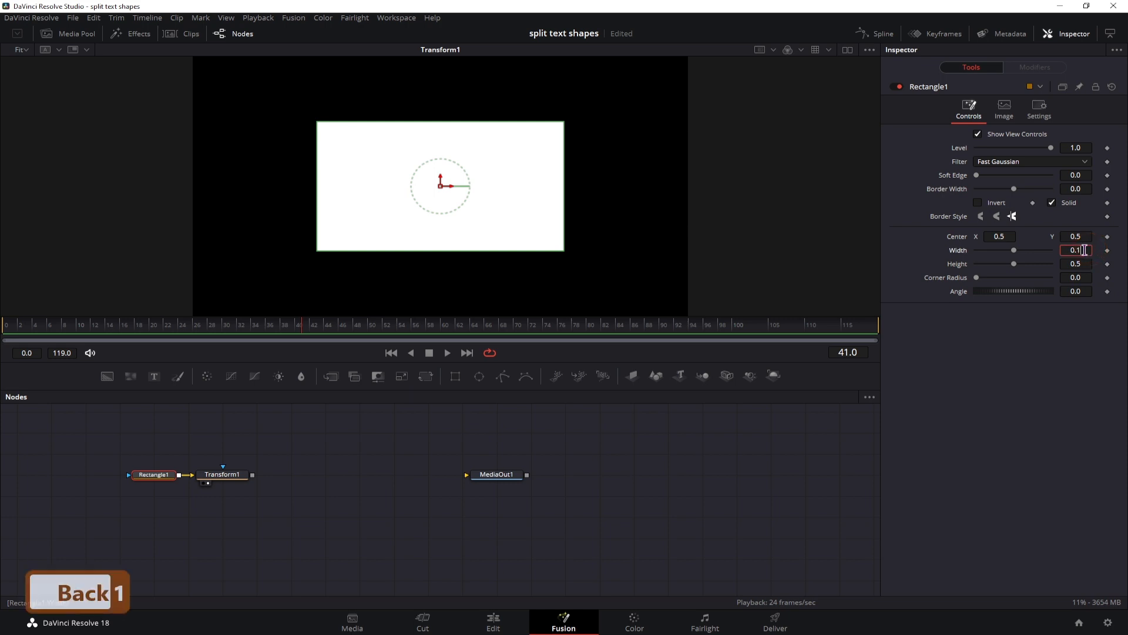
pyautogui.click(1086, 263)
pyautogui.press('BackSpace')
pyautogui.write('1')
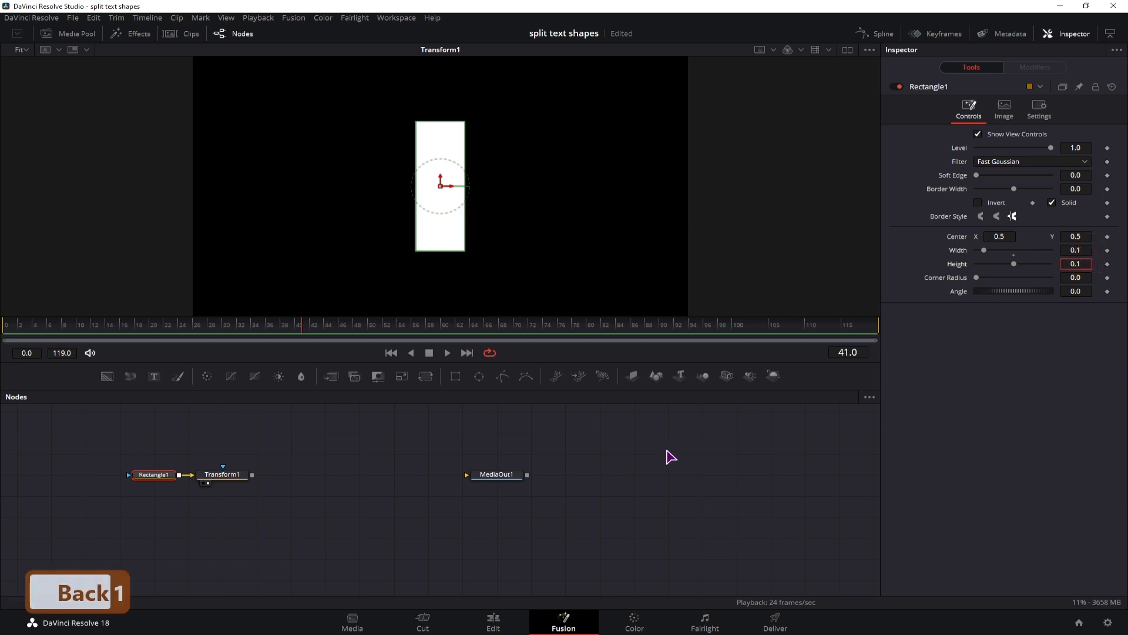
# Step: Insert a Background node masked by Rectangle1 ahead of Transform1, and colour it green with red 0.488 and green 0.772
pyautogui.moveTo(222, 475); pyautogui.dragTo(325, 475)
pyautogui.click(231, 450)
pyautogui.moveTo(107, 376); pyautogui.dragTo(229, 503)
pyautogui.moveTo(179, 474); pyautogui.dragTo(294, 475)
pyautogui.moveTo(222, 500); pyautogui.dragTo(218, 479)
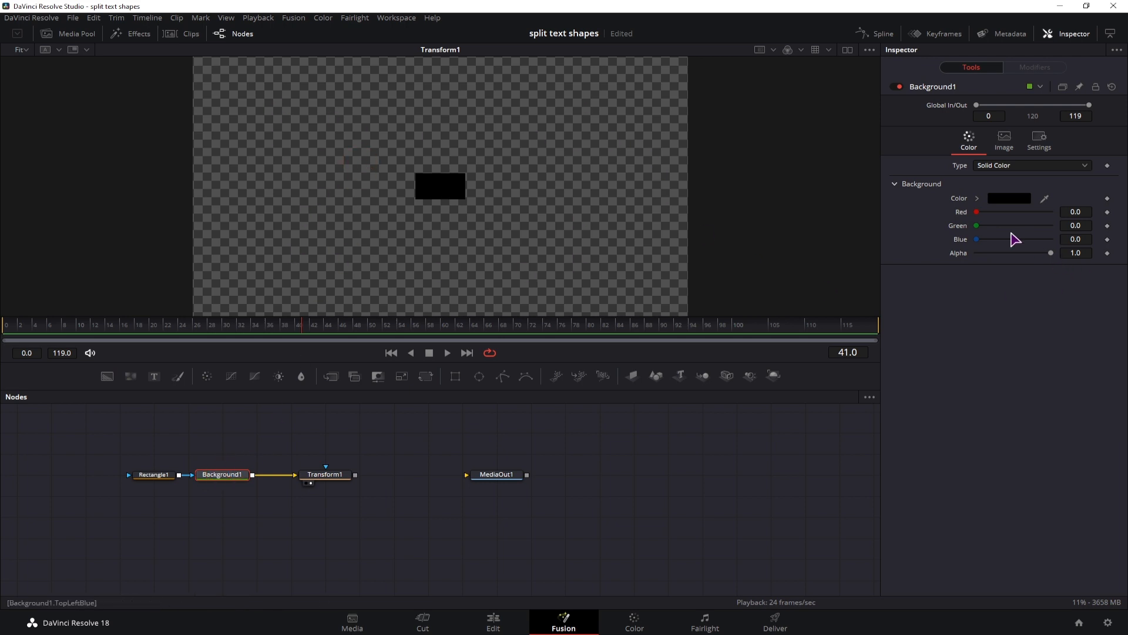
pyautogui.moveTo(979, 211); pyautogui.dragTo(1034, 225)
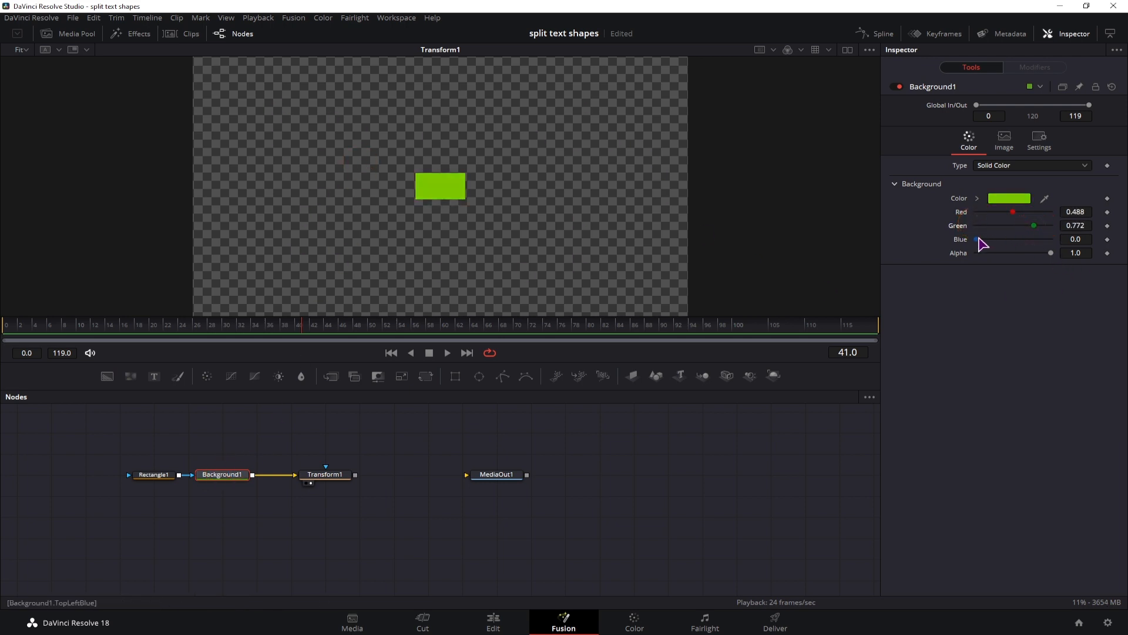
# Step: Duplicate the Rectangle1, Background1 and Transform1 chain and line the copy up directly below the original
pyautogui.moveTo(356, 514); pyautogui.dragTo(153, 468)
pyautogui.hotkey('ctrl', 'c')
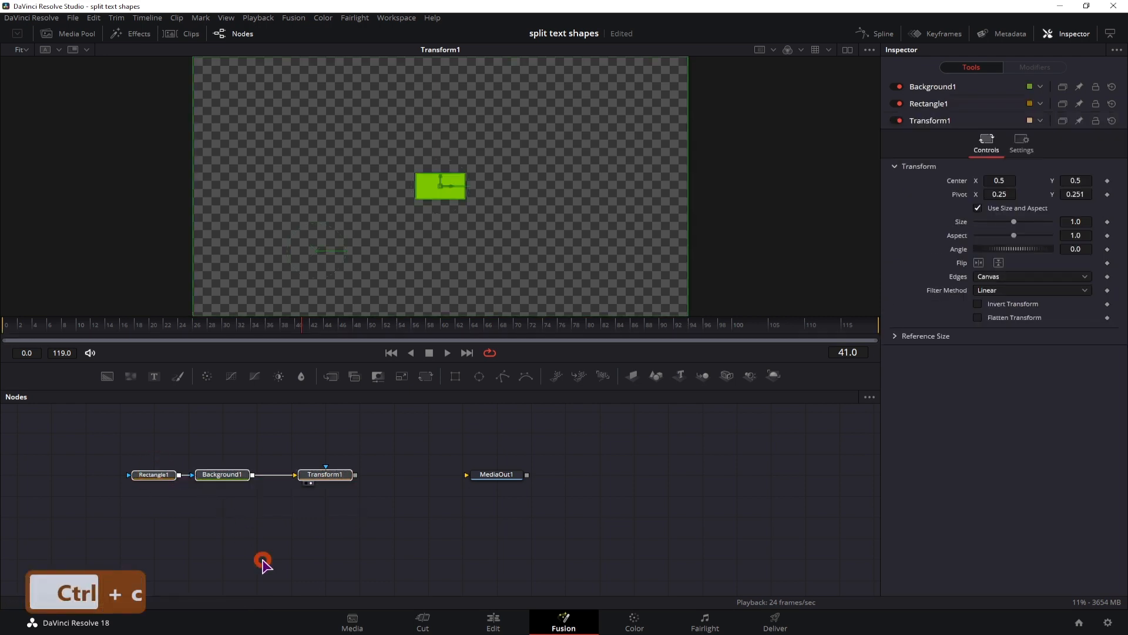
pyautogui.hotkey('ctrl', 'v')
pyautogui.moveTo(365, 550); pyautogui.dragTo(335, 524)
# Step: Set the duplicated rectangle's width to 0.03 and shift it through its Transform to centre X 0.615, with the pivot at 0.5, 0.5
pyautogui.click(154, 516)
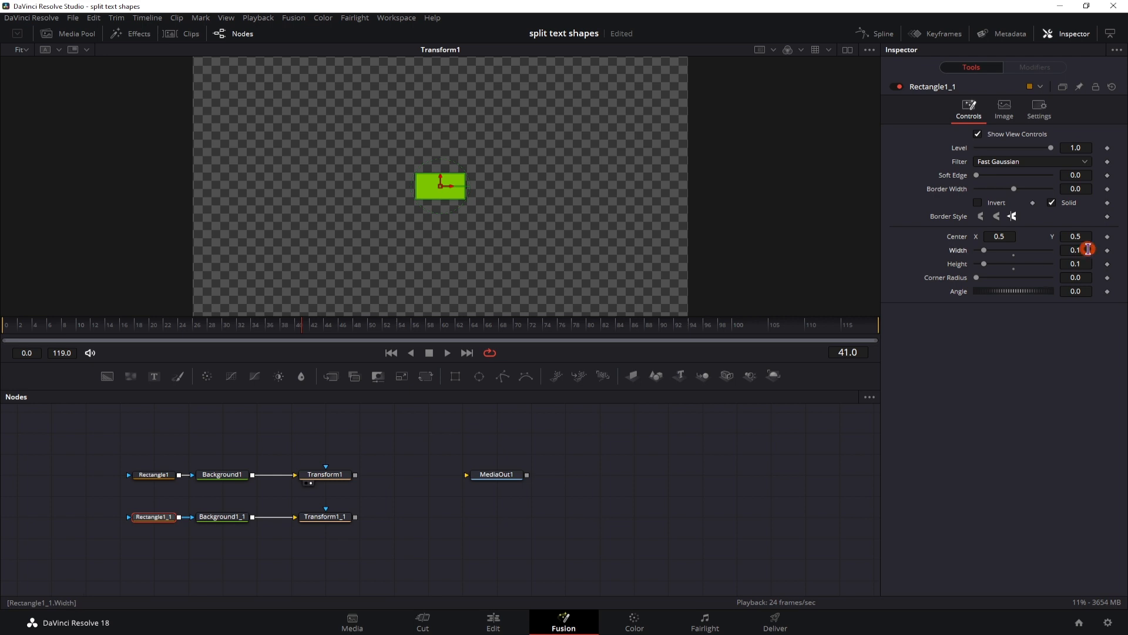
pyautogui.moveTo(1089, 249); pyautogui.dragTo(1048, 249)
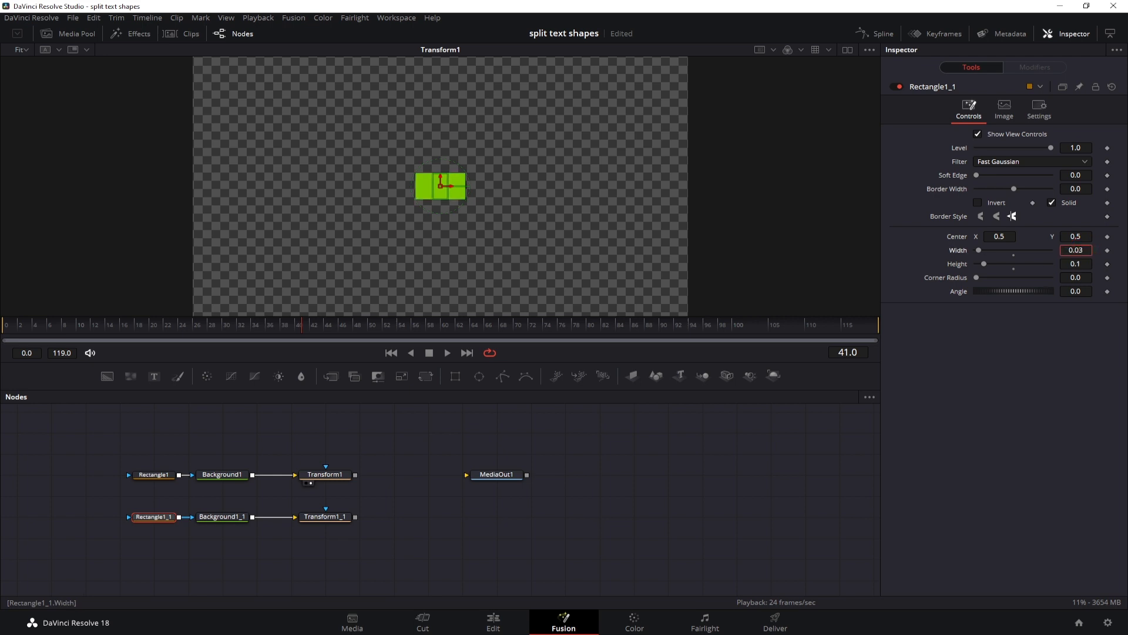
pyautogui.moveTo(441, 186); pyautogui.dragTo(515, 207)
pyautogui.click(958, 244)
pyautogui.click(315, 517)
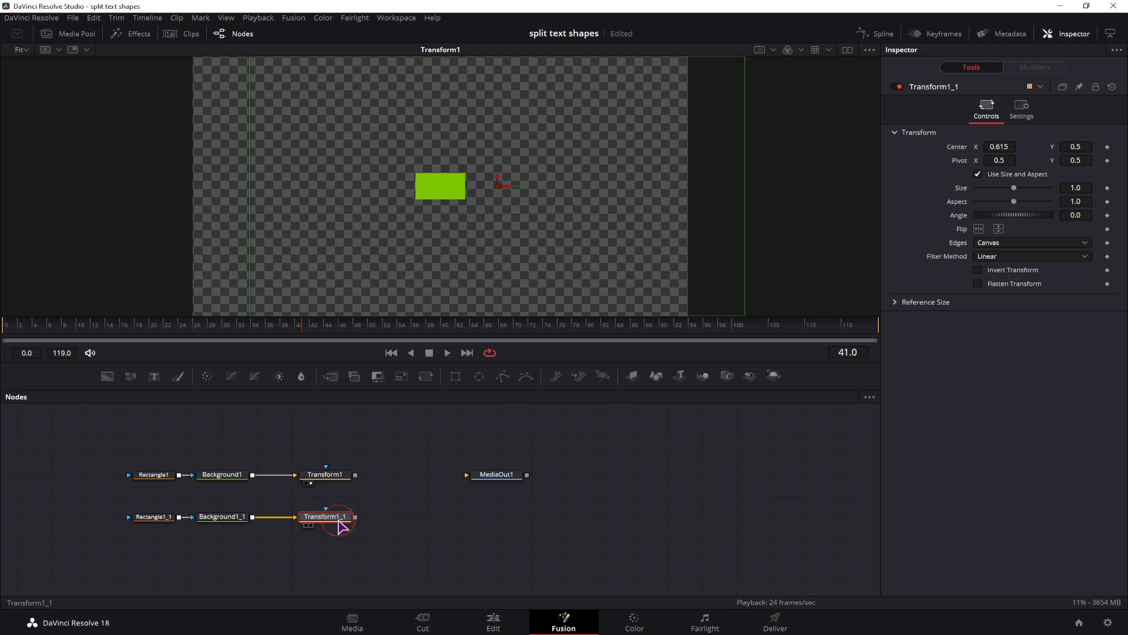
# Step: Merge Transform1 over Transform1_1 and show the merged result in the viewer
pyautogui.press('2')
pyautogui.moveTo(355, 474); pyautogui.dragTo(358, 521)
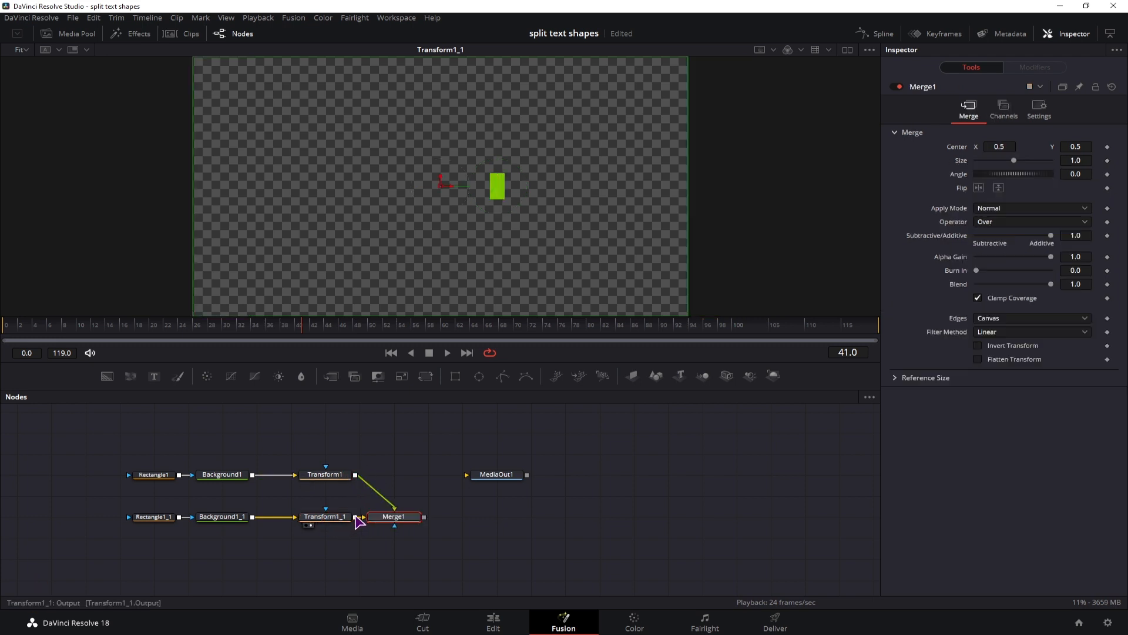
pyautogui.press('2')
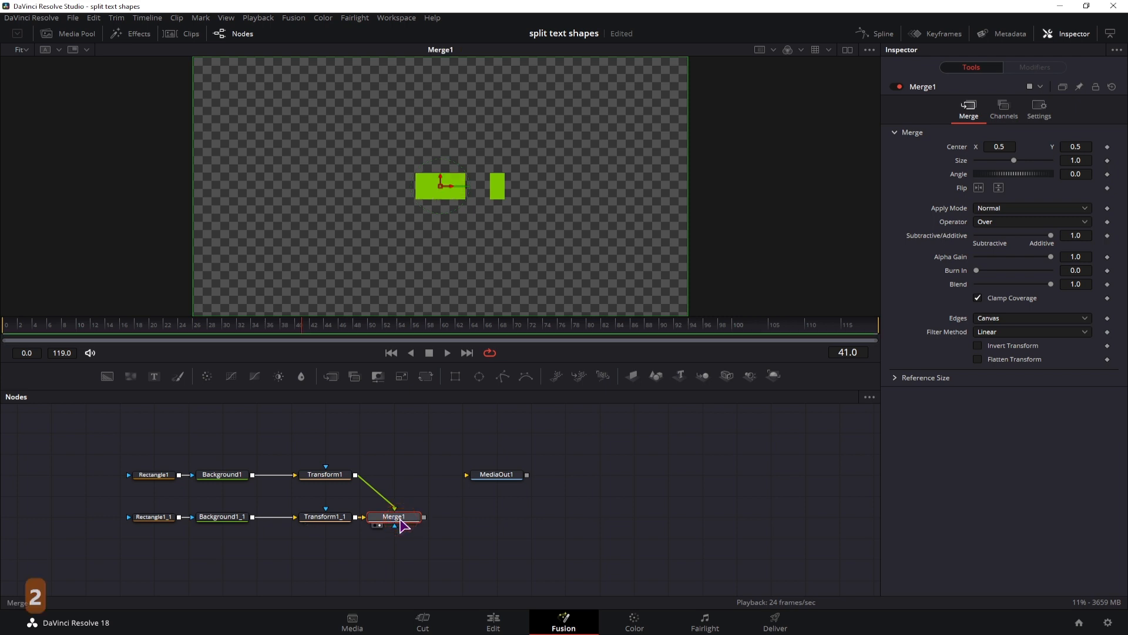
# Step: Recolour the duplicated background to turquoise with red about 0.098, green 0.769 and blue 0.714
pyautogui.click(221, 520)
pyautogui.click(1009, 198)
pyautogui.click(619, 240)
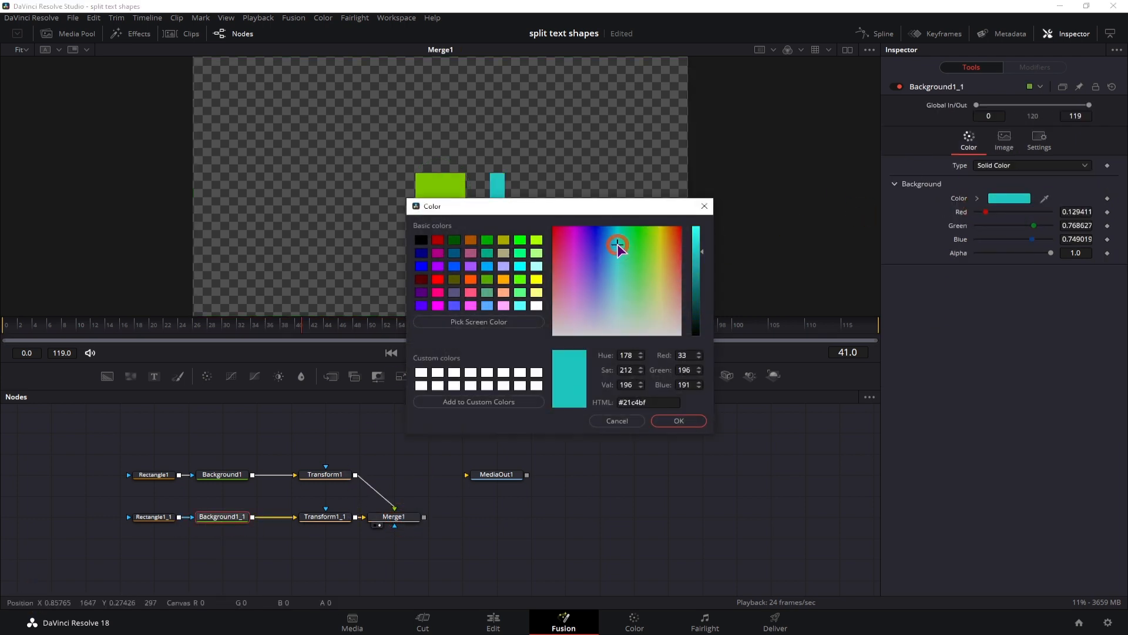
pyautogui.click(676, 425)
# Step: Place the turquoise block against the green rectangle's right edge at centre X about 0.564, and move MediaOut1 farther from Merge1
pyautogui.moveTo(509, 187); pyautogui.dragTo(482, 191)
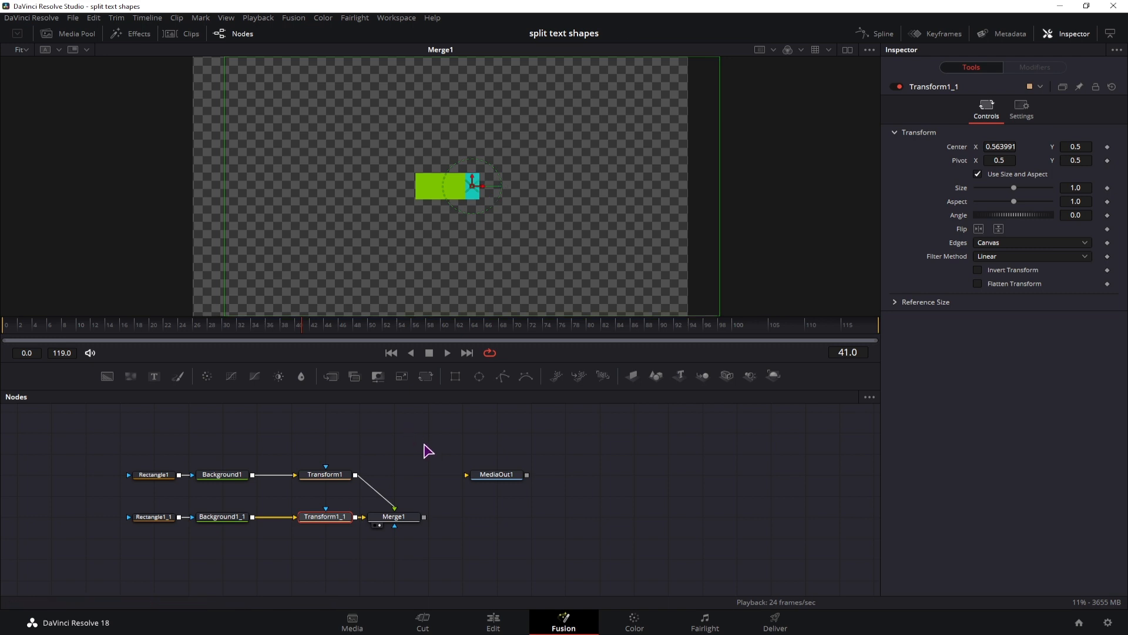
pyautogui.moveTo(499, 475); pyautogui.dragTo(670, 496)
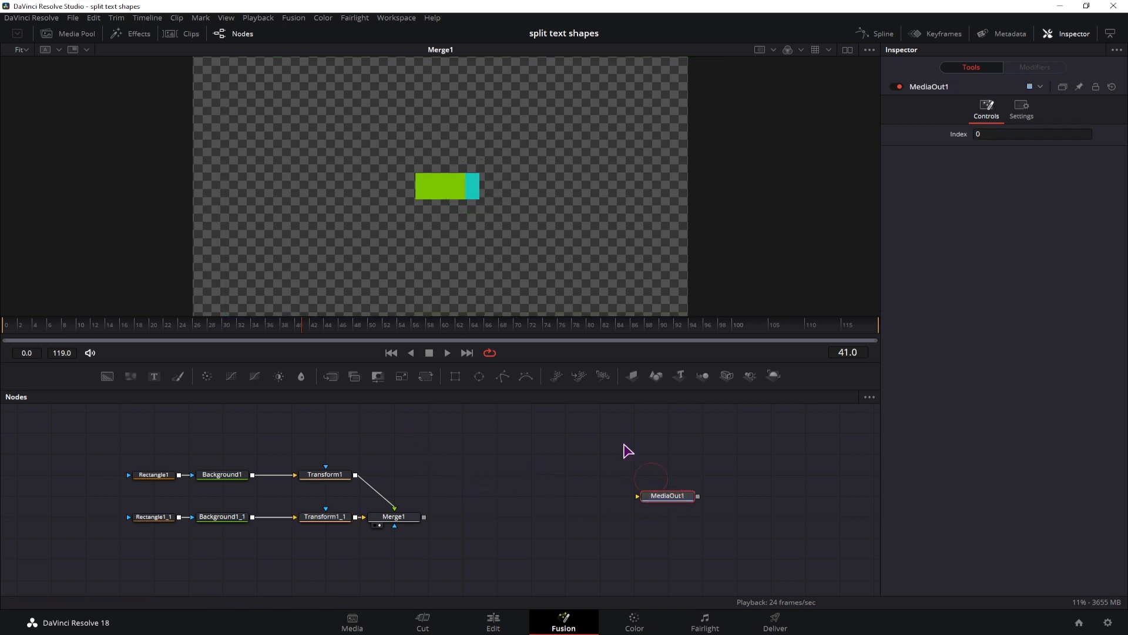
# Step: Try moving the turquoise block away from the green rectangle through Transform1_1, and undo the move
pyautogui.click(221, 517)
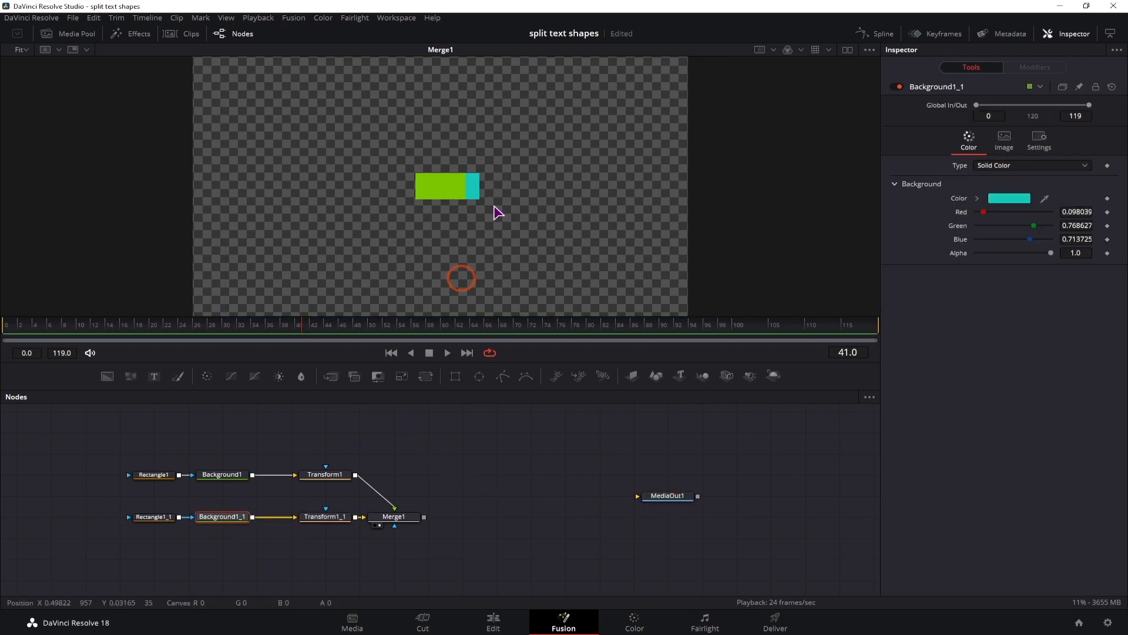
pyautogui.click(326, 517)
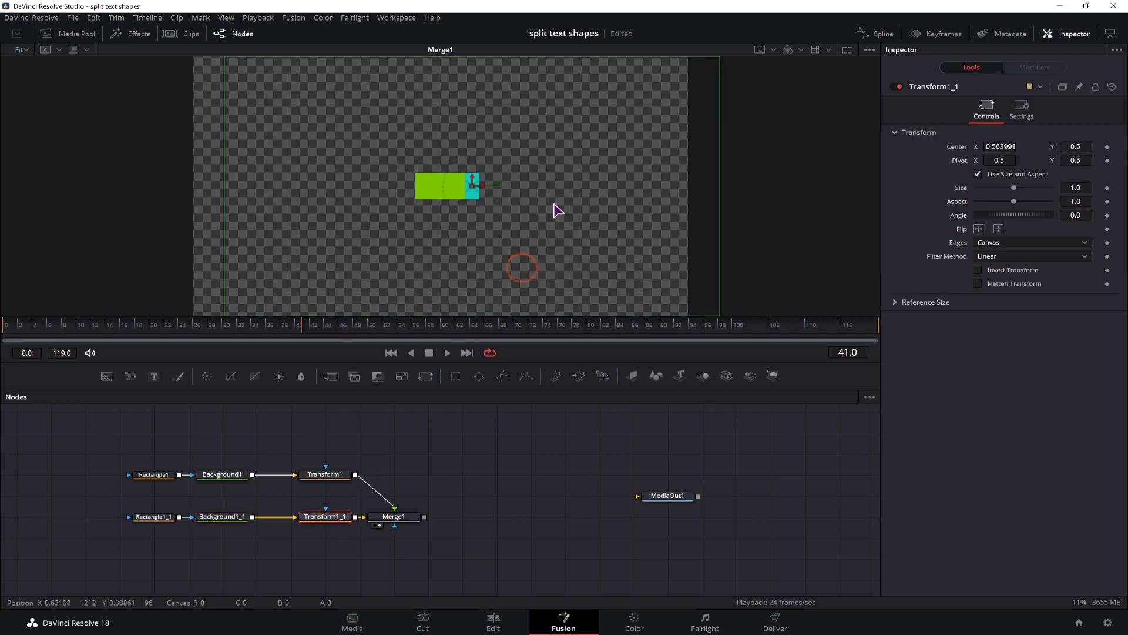
pyautogui.moveTo(483, 191); pyautogui.dragTo(538, 197)
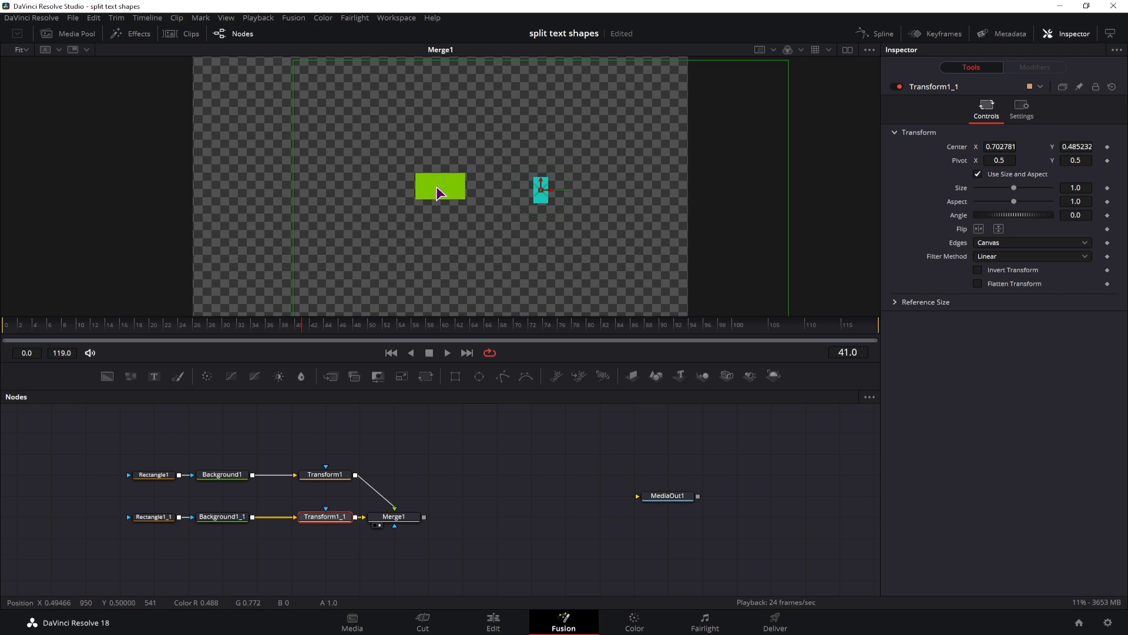
pyautogui.hotkey('ctrl', 'z')
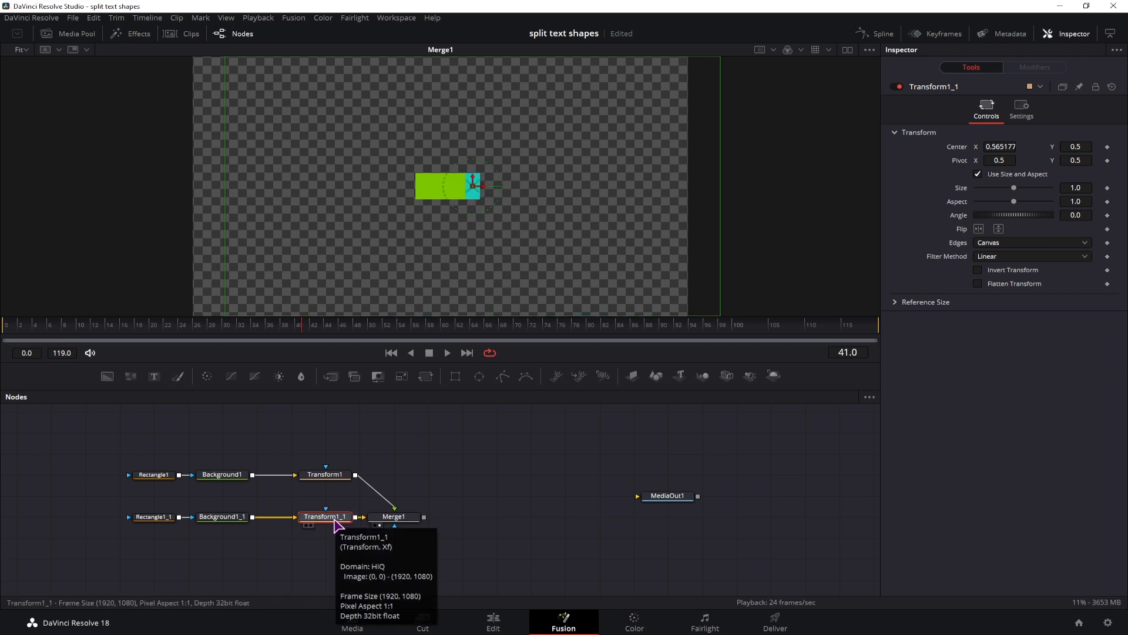
# Step: Rename the turquoise block's Transform node as Glove and the green rectangle's Transform node as arm
pyautogui.press('F2')
pyautogui.press('shift')
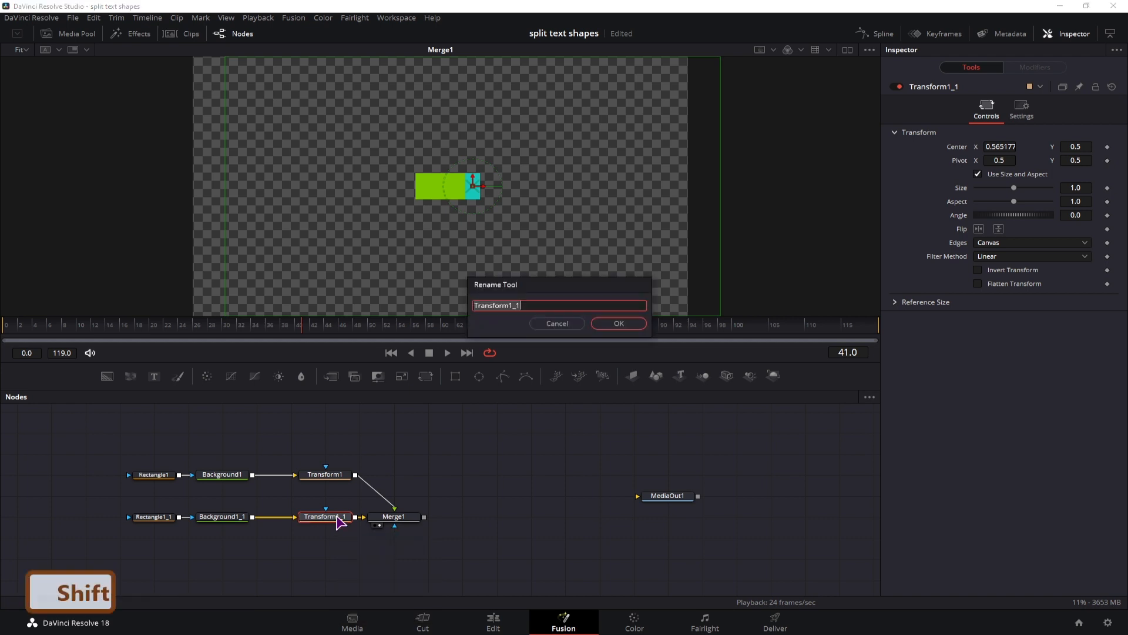
pyautogui.write('Glove')
pyautogui.press('Return')
pyautogui.click(325, 474)
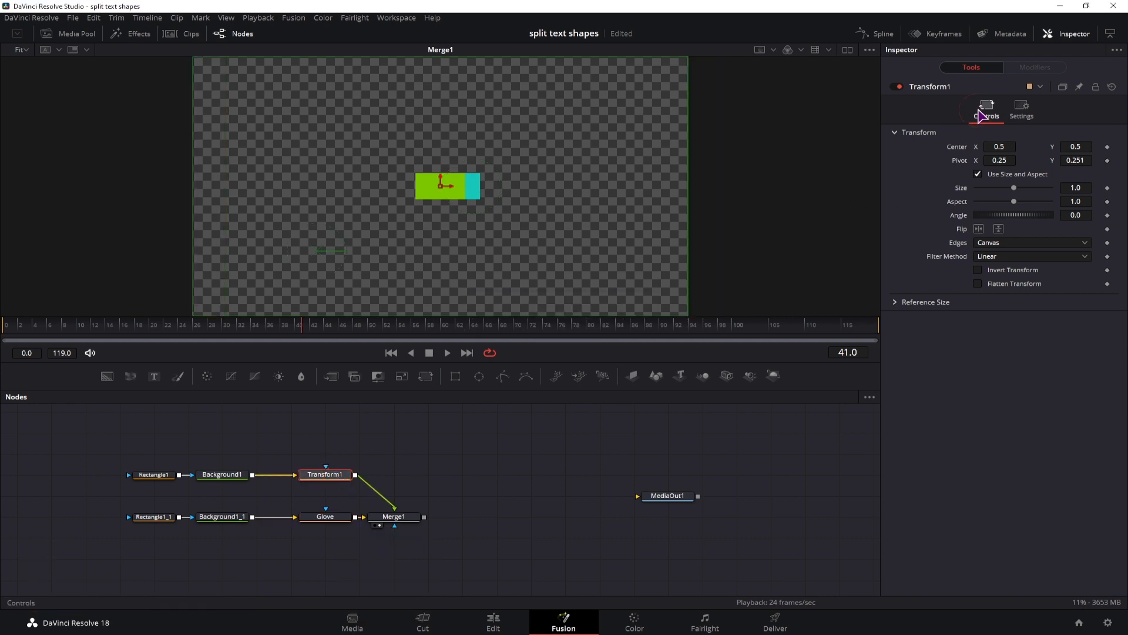
pyautogui.press('F2')
pyautogui.write('arm')
pyautogui.press('Return')
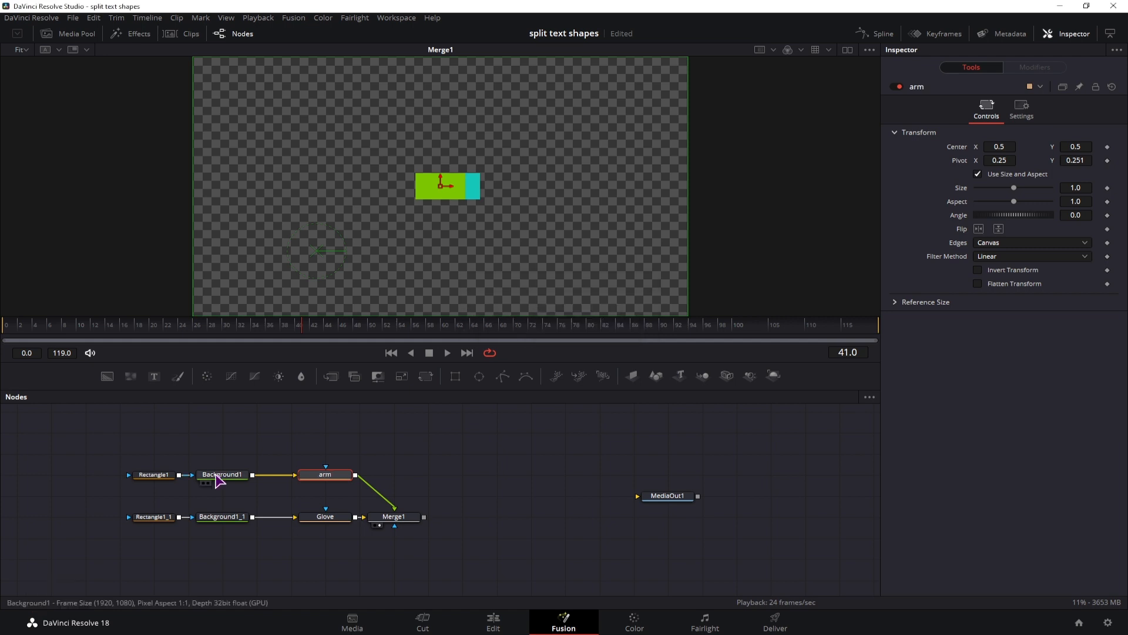
# Step: Raise the corner radius of both the arm and glove rectangles to fully round their corners
pyautogui.click(157, 476)
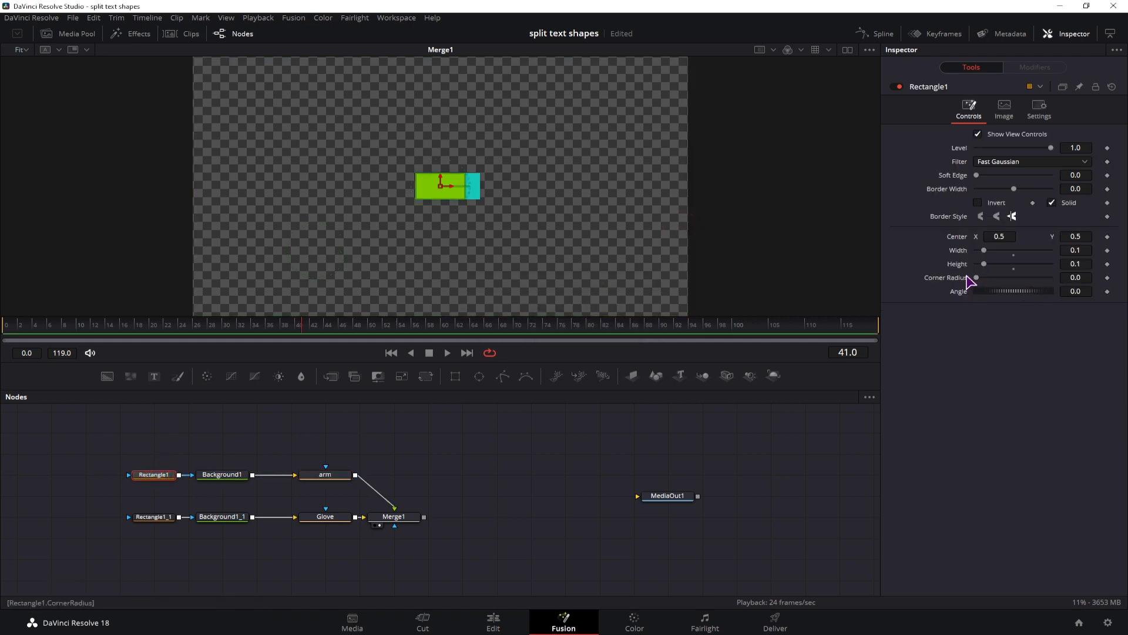
pyautogui.moveTo(977, 280); pyautogui.dragTo(1075, 277)
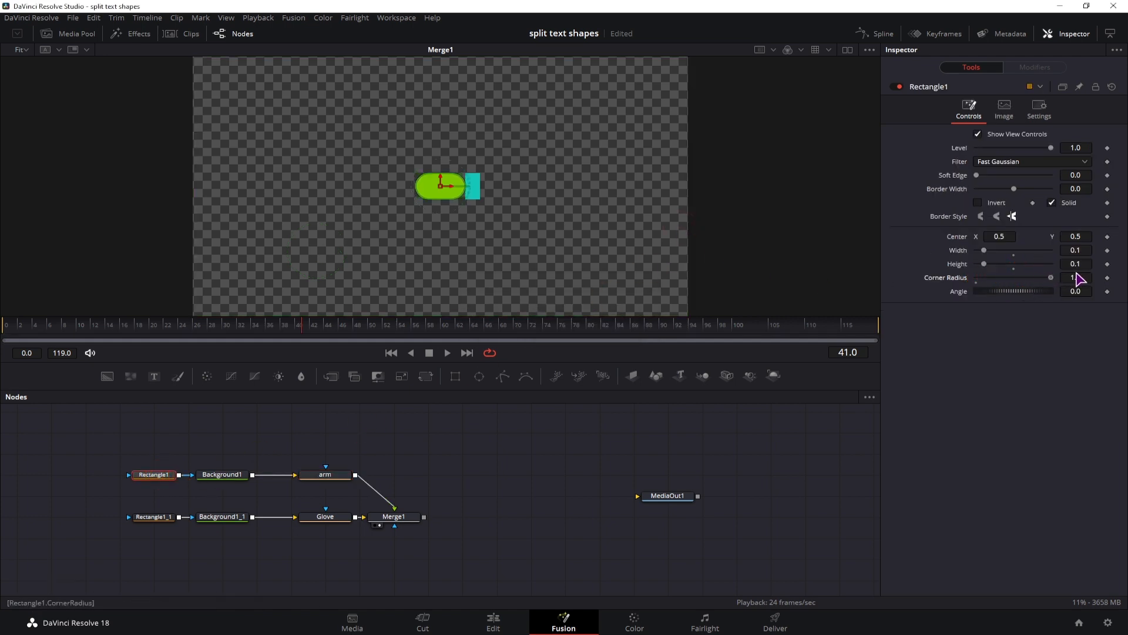
pyautogui.click(554, 503)
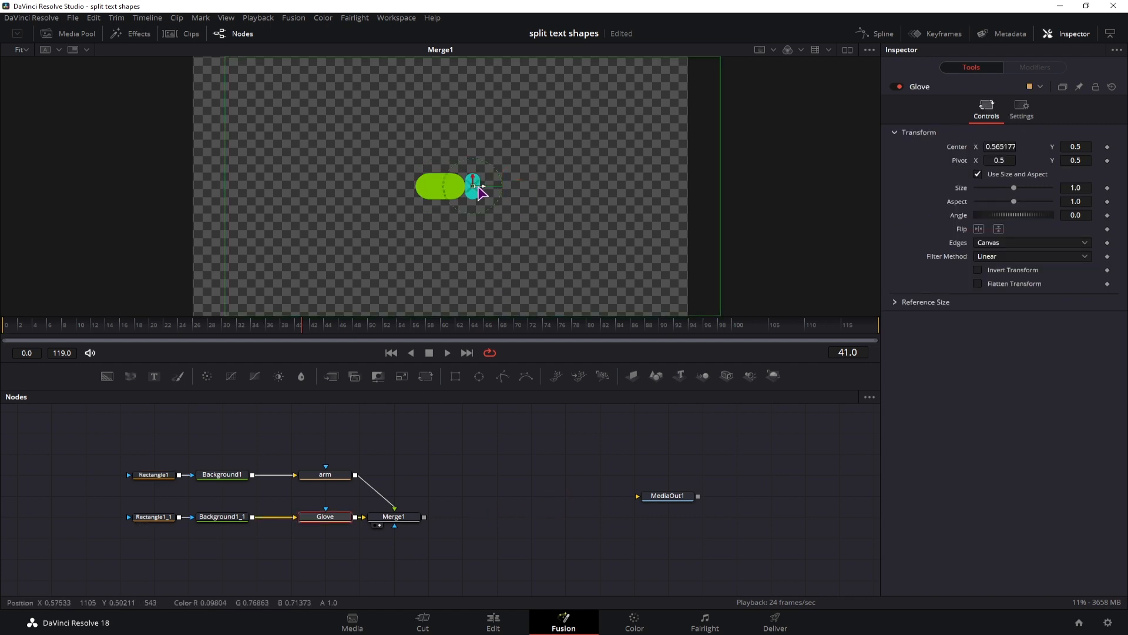
# Step: Shift the Glove transform slightly toward the arm so the two rounded shapes overlap, and select Merge1
pyautogui.click(482, 187)
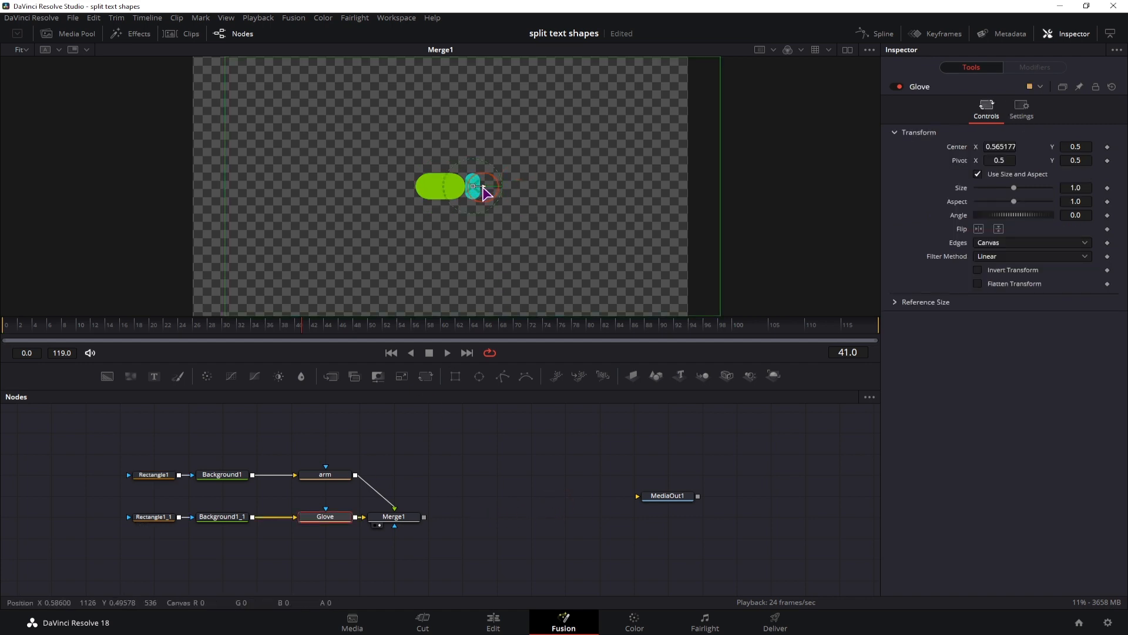
pyautogui.moveTo(485, 193); pyautogui.dragTo(478, 194)
pyautogui.click(395, 520)
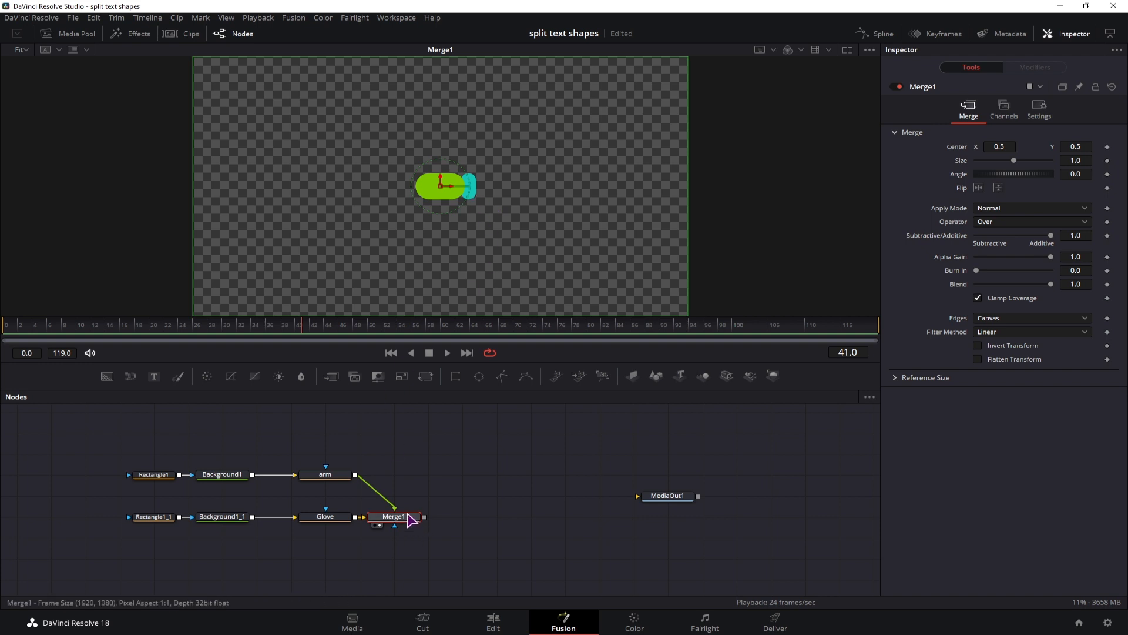
# Step: Swap Merge1's foreground and background inputs so the glove lies over the arm
pyautogui.hotkey('ctrl', 't')
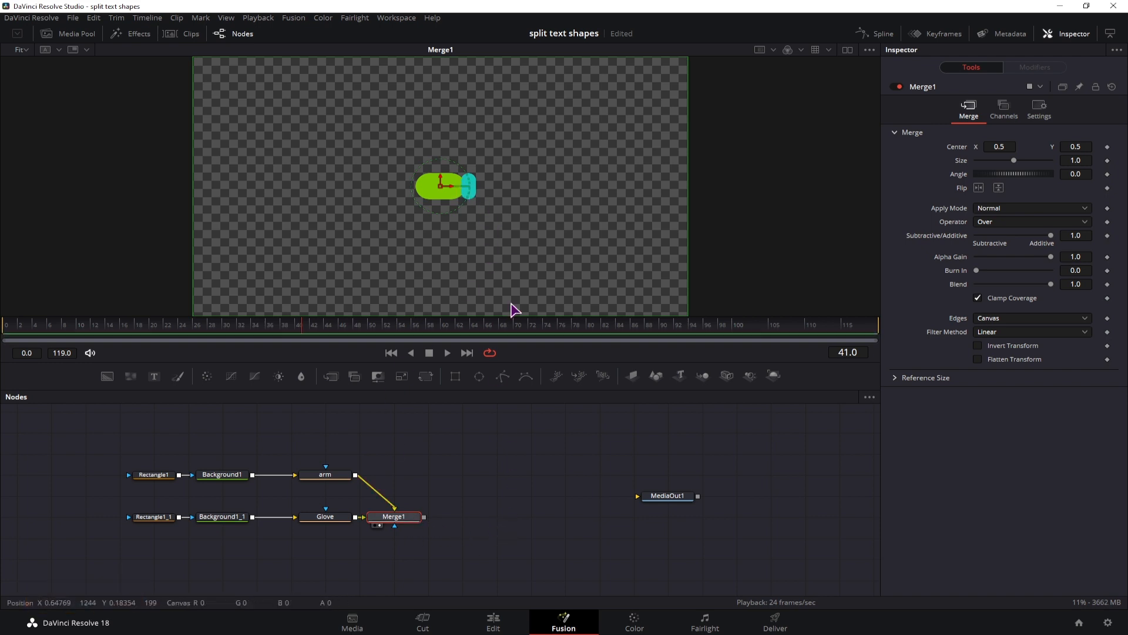
pyautogui.click(532, 463)
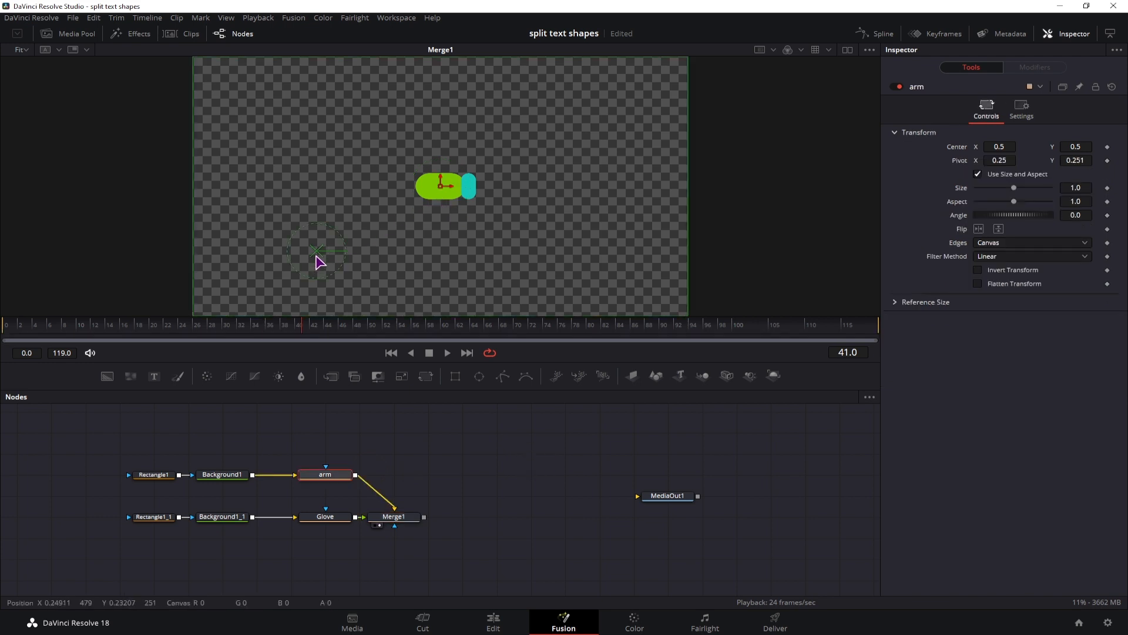
# Step: Publish the Pivot of the arm transform and the Center of the Glove transform
pyautogui.click(960, 162)
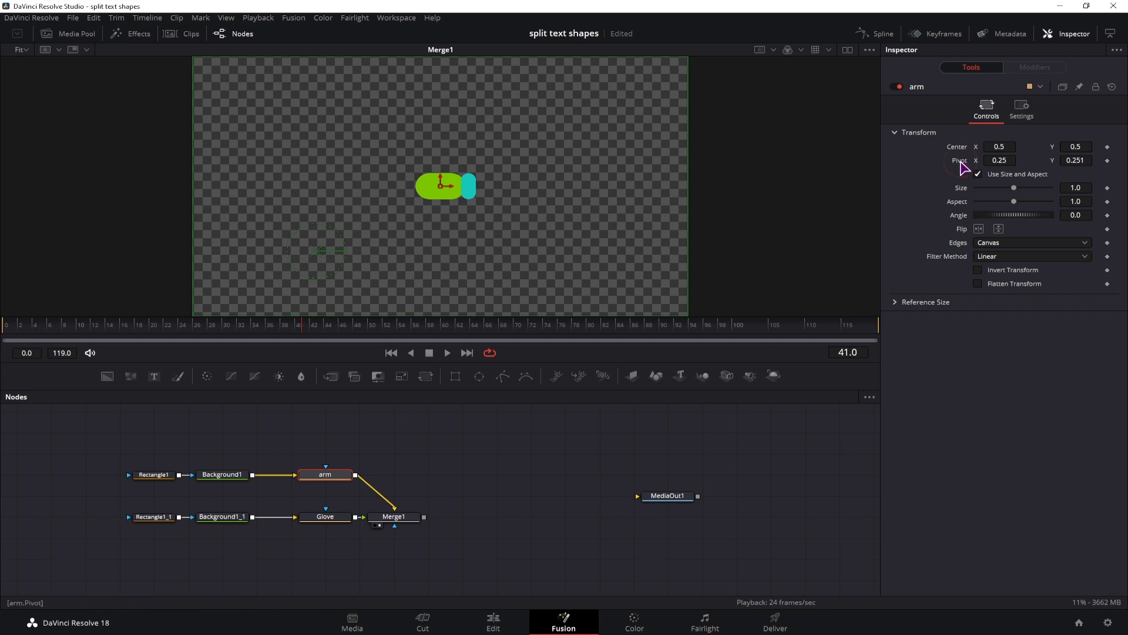
pyautogui.rightClick(962, 166)
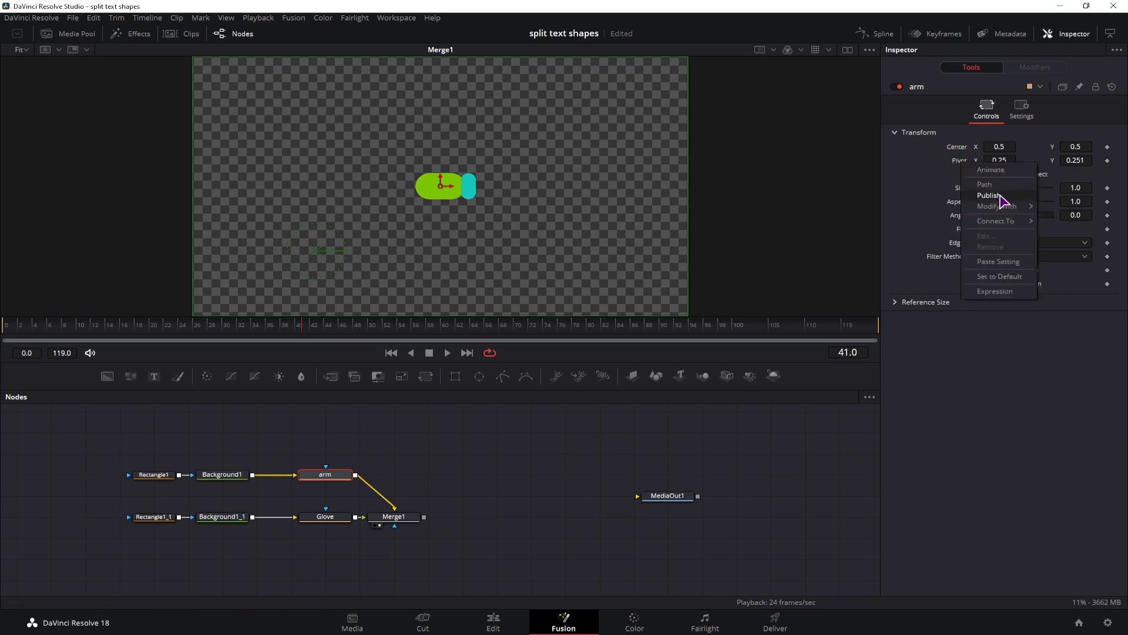
pyautogui.click(999, 196)
pyautogui.click(314, 520)
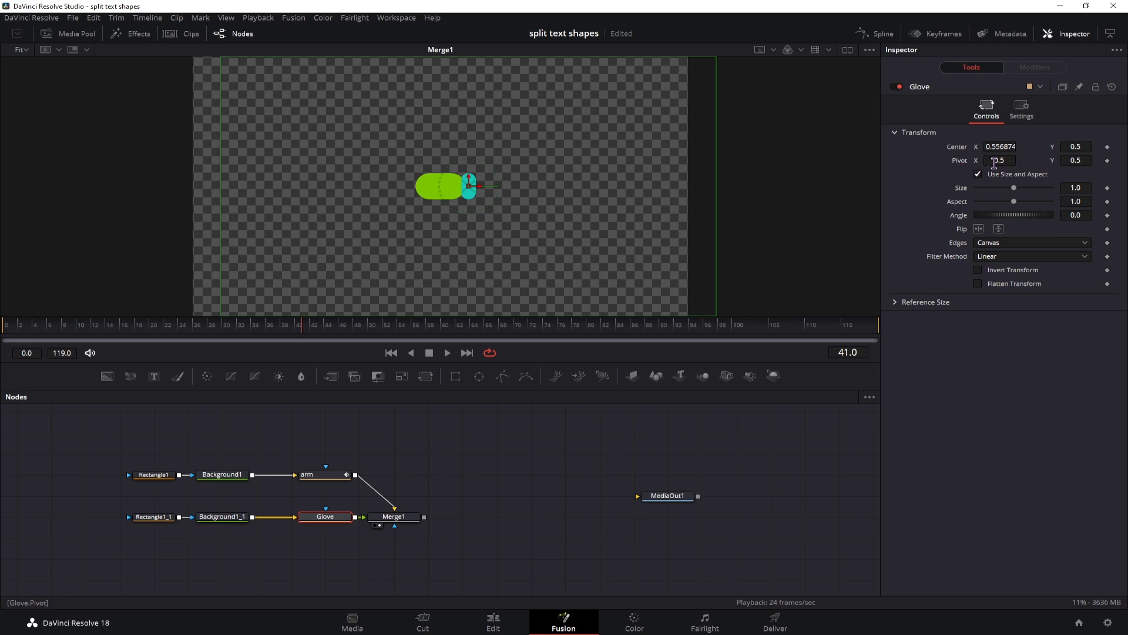
pyautogui.moveTo(1004, 159); pyautogui.dragTo(993, 161)
pyautogui.rightClick(958, 149)
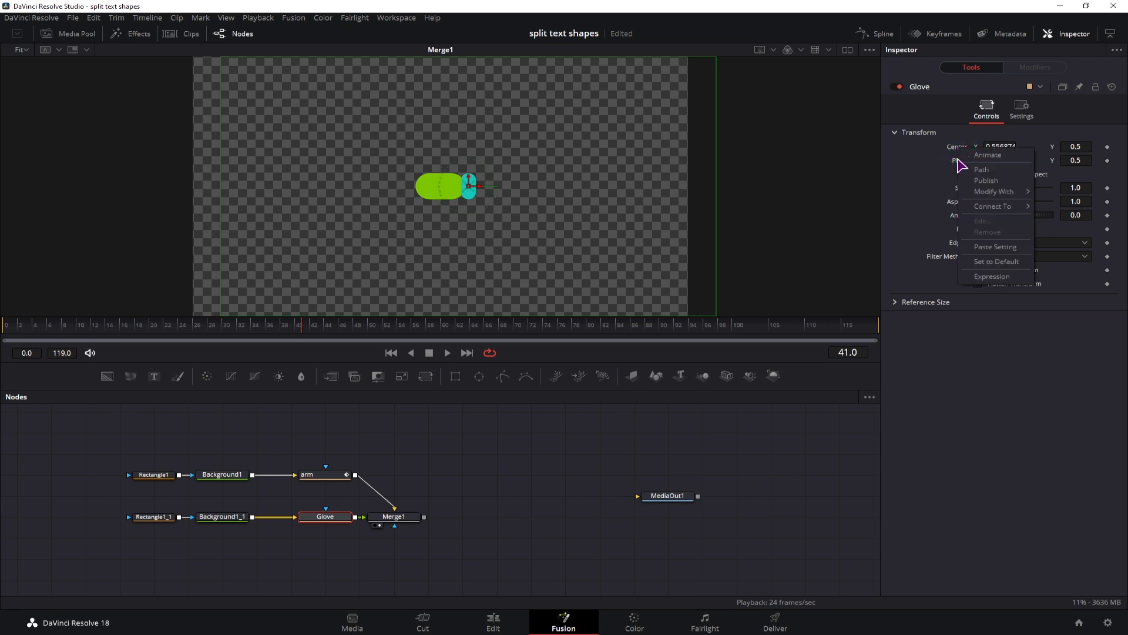
pyautogui.click(985, 181)
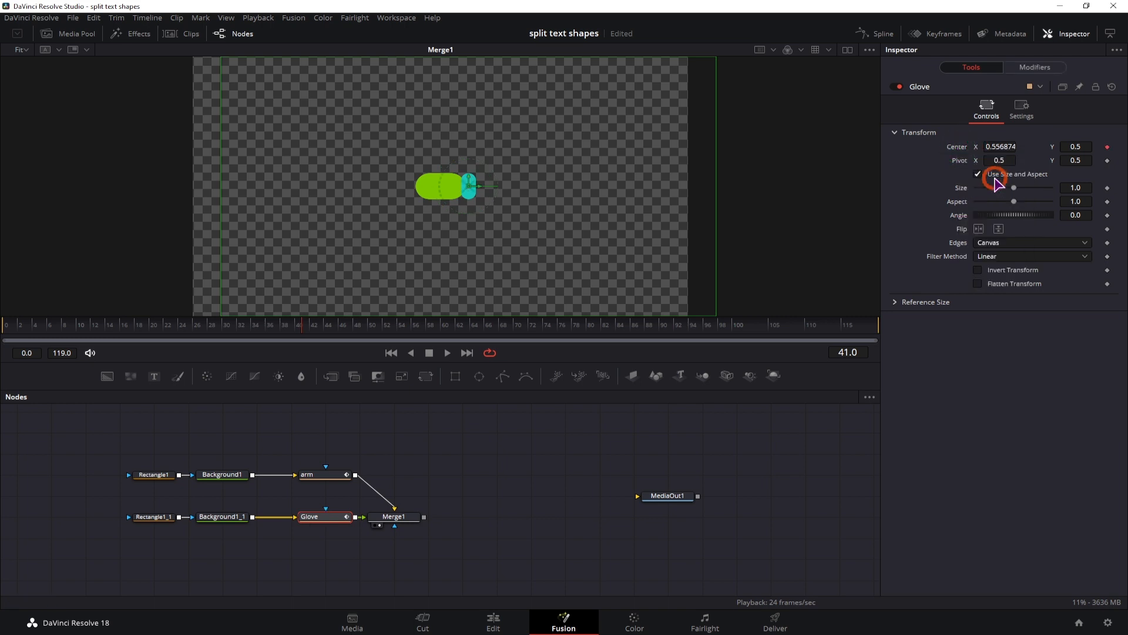
# Step: Add an unconnected Polygon mask node to the node graph, beyond the arm and Glove transforms
pyautogui.click(456, 229)
pyautogui.click(447, 189)
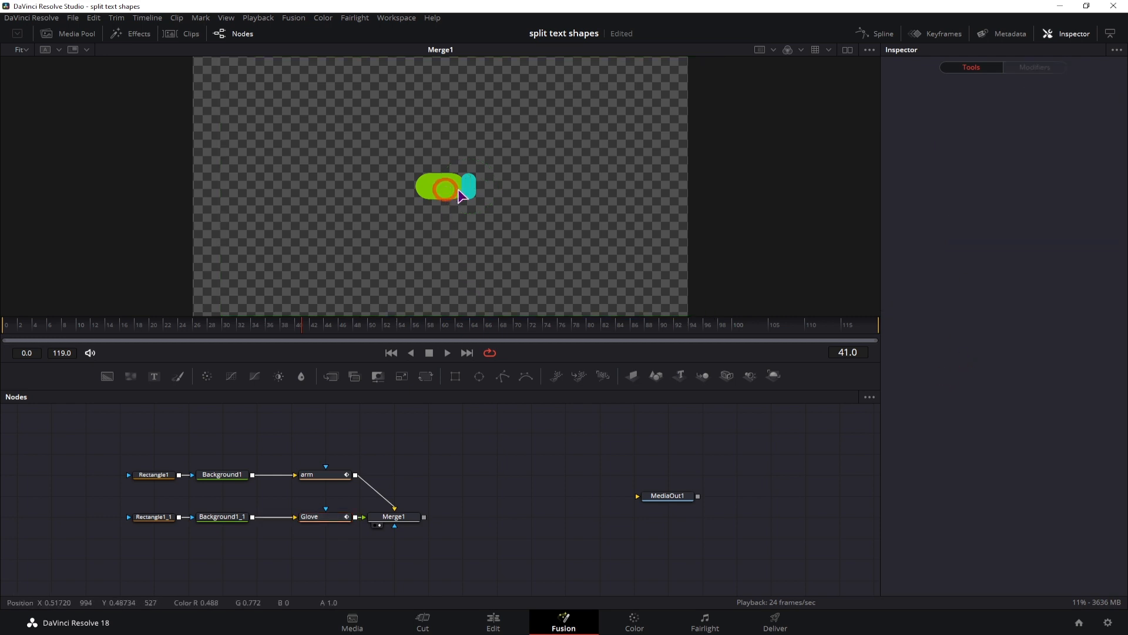
pyautogui.click(469, 190)
pyautogui.click(470, 196)
pyautogui.moveTo(502, 376); pyautogui.dragTo(501, 477)
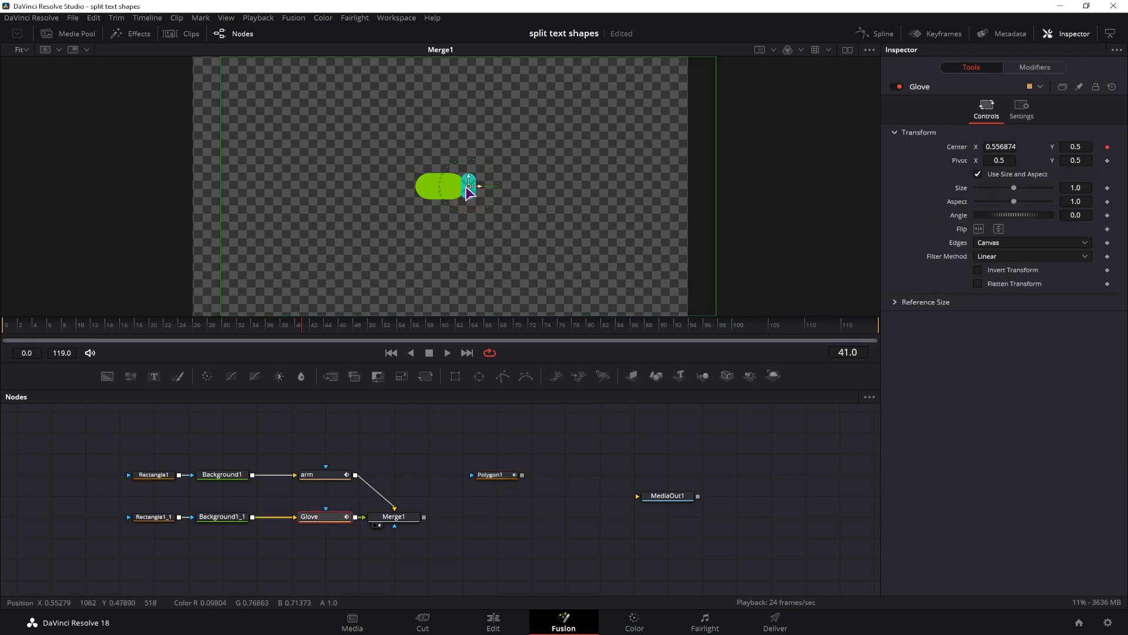
# Step: Try moving the glove away from the arm through its Transform, and return it to the arm's end
pyautogui.moveTo(470, 188); pyautogui.dragTo(605, 113)
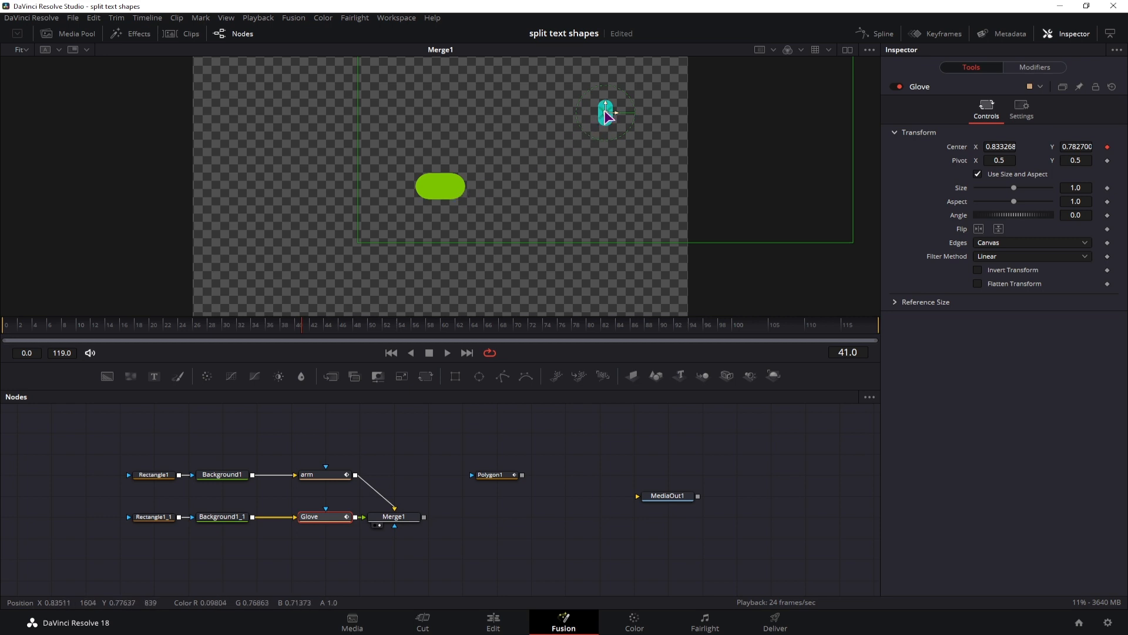
pyautogui.moveTo(603, 119); pyautogui.dragTo(469, 184)
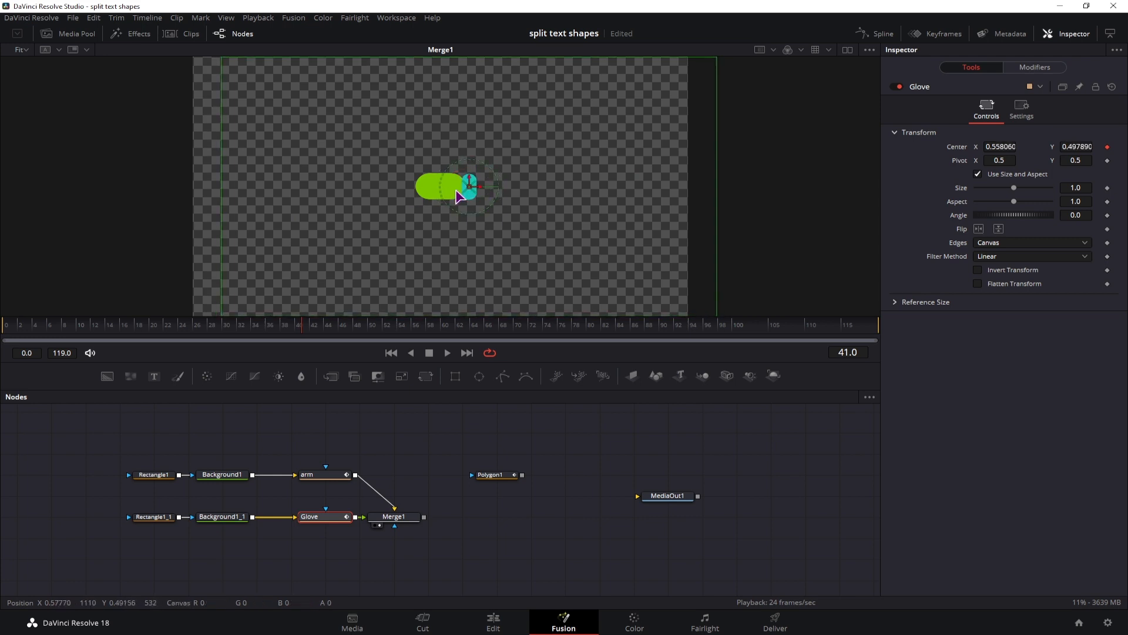
# Step: Draw a straight two-point line with Polygon1 below the arm, from about (0.30, 0.23) to (0.70, 0.32)
pyautogui.click(490, 476)
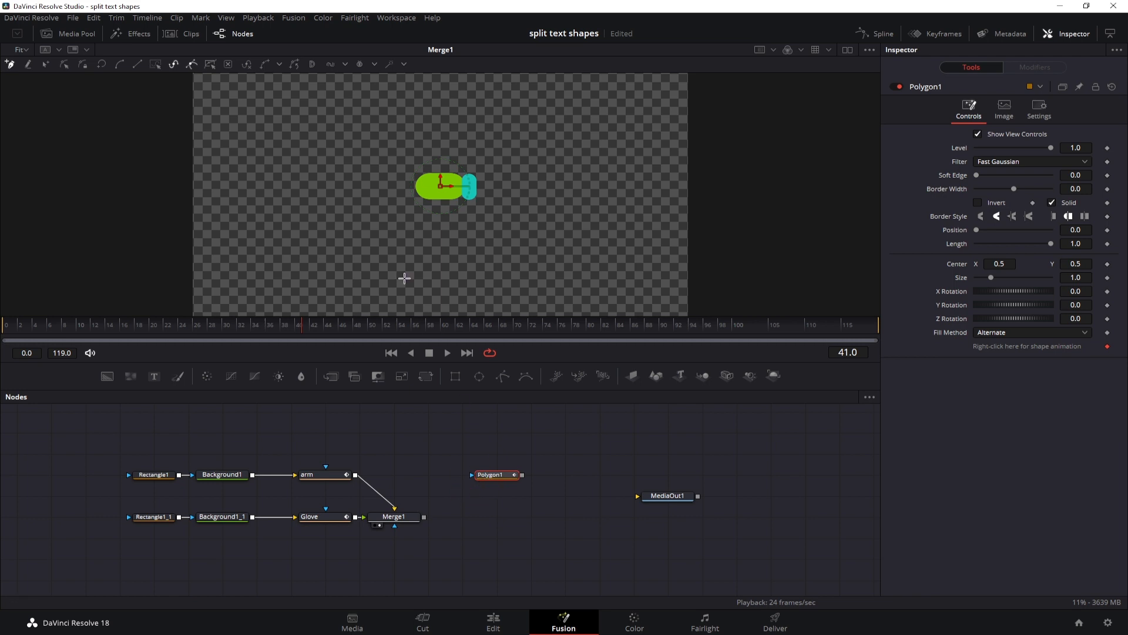
pyautogui.click(342, 255)
pyautogui.click(541, 234)
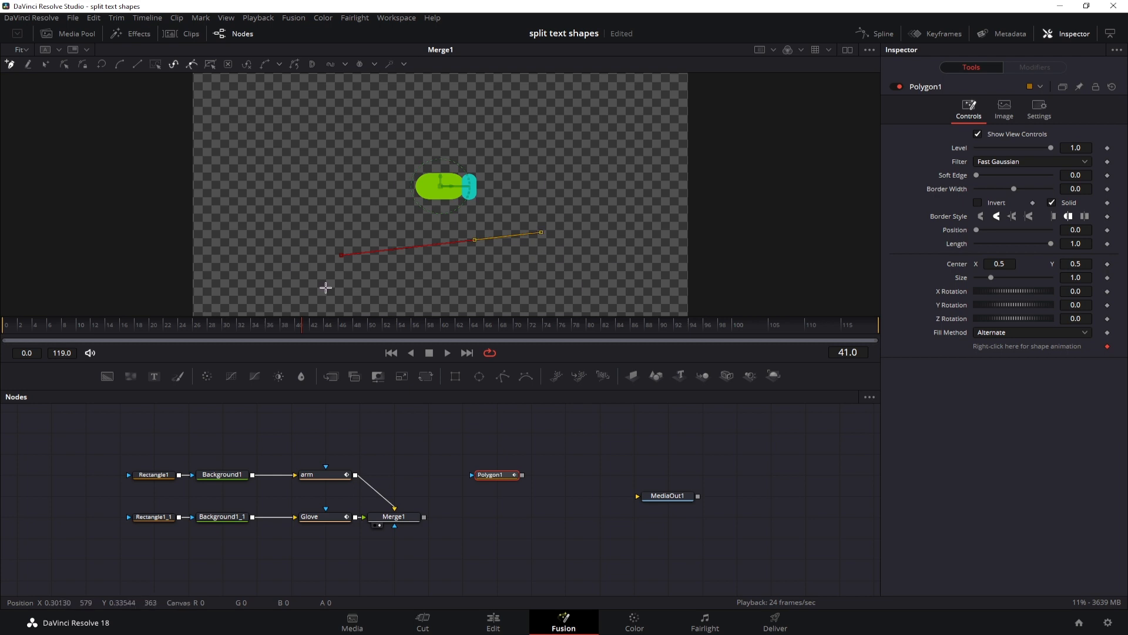
# Step: Select both points of the Polygon1 line and publish them as point controls
pyautogui.hotkey('shift', 'a')
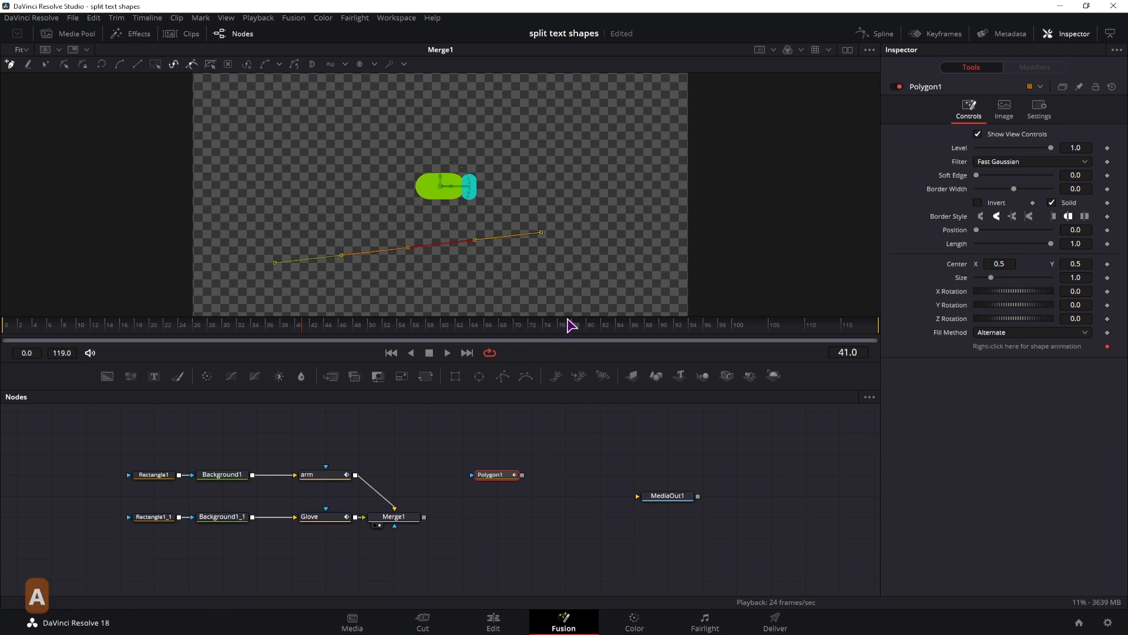
pyautogui.rightClick(510, 245)
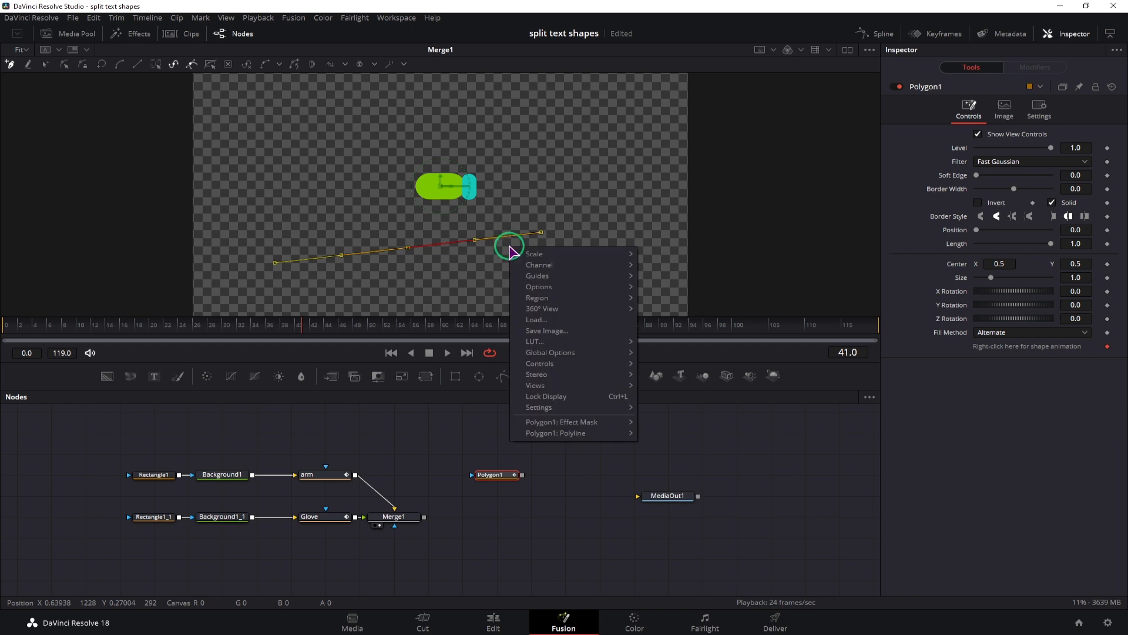
pyautogui.moveTo(535, 436)
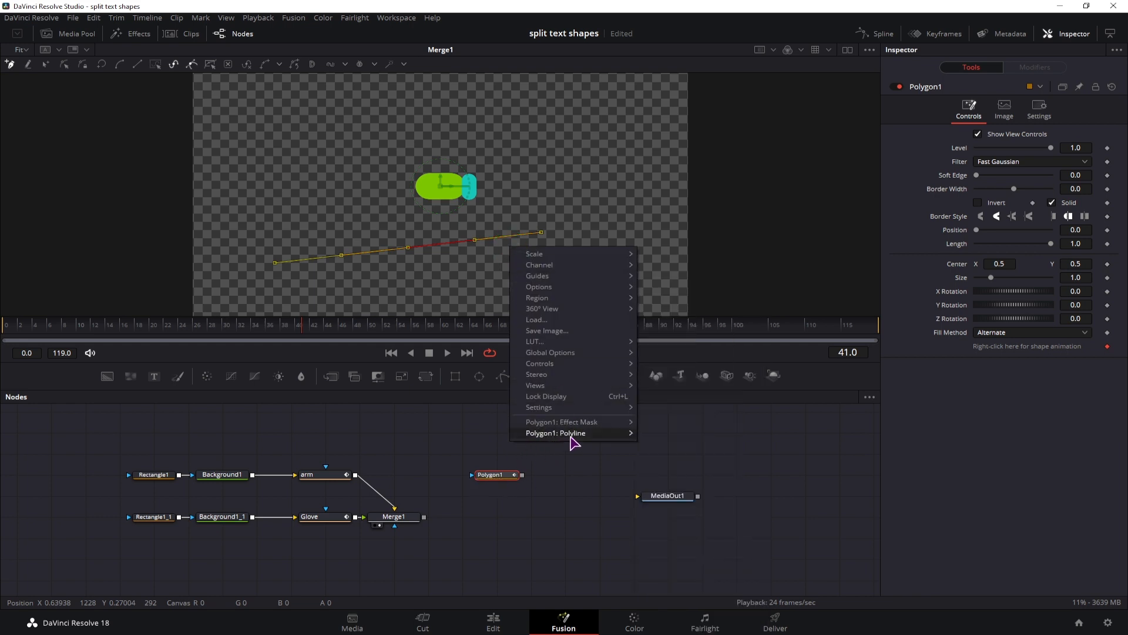
pyautogui.moveTo(582, 435)
pyautogui.moveTo(685, 511)
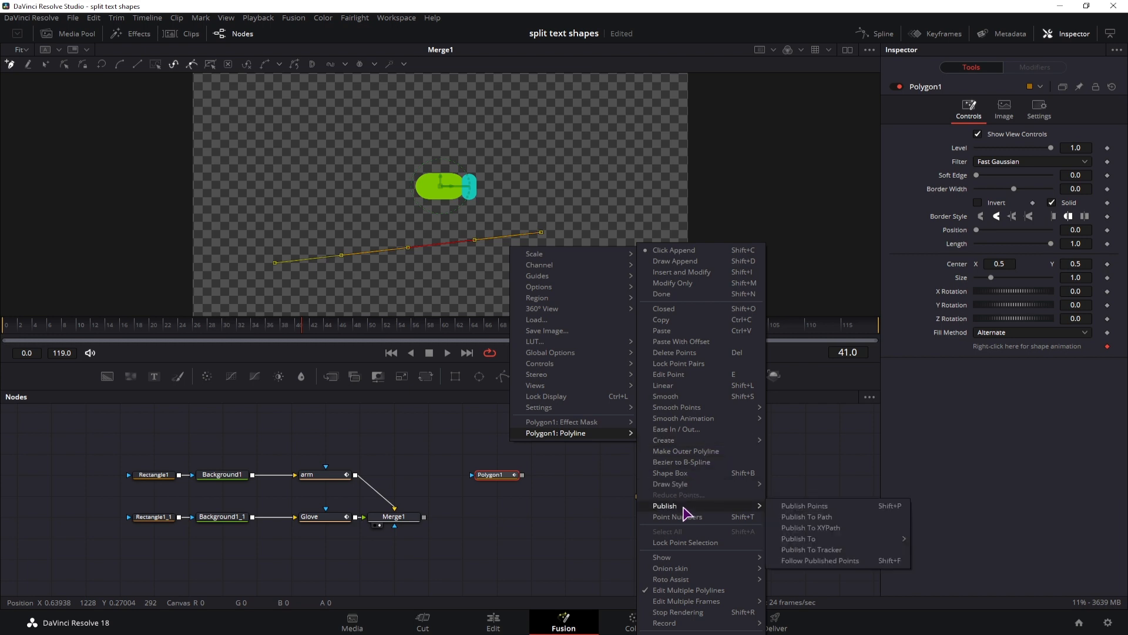
pyautogui.click(796, 507)
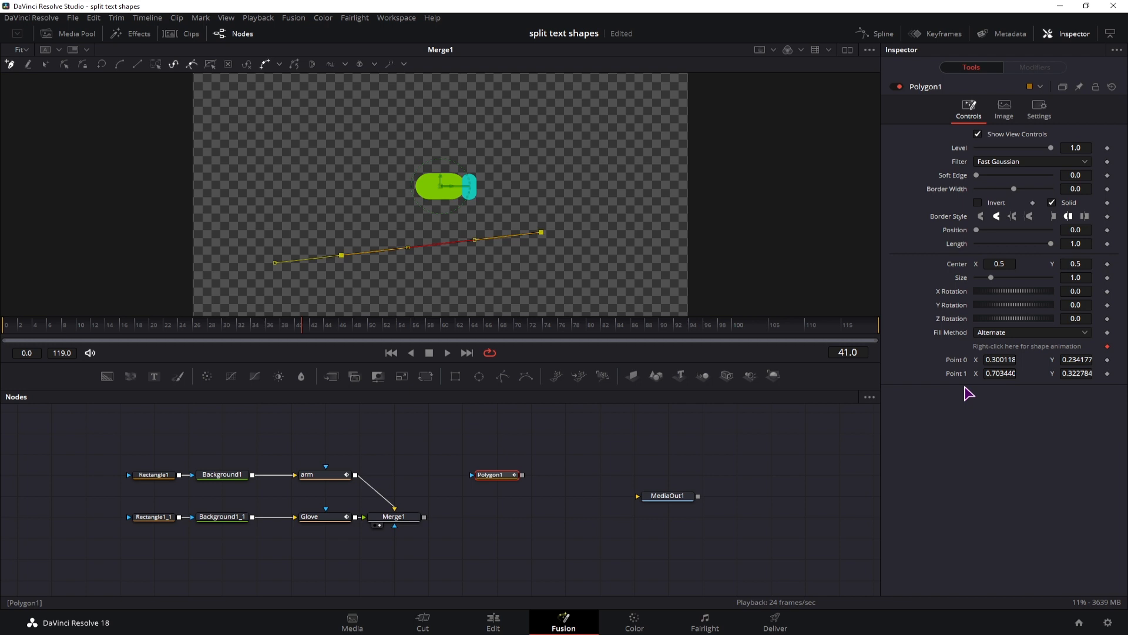
# Step: Connect Polygon1's Point 0 to the arm's Pivot and its Point 1 to the Glove's Center
pyautogui.rightClick(947, 360)
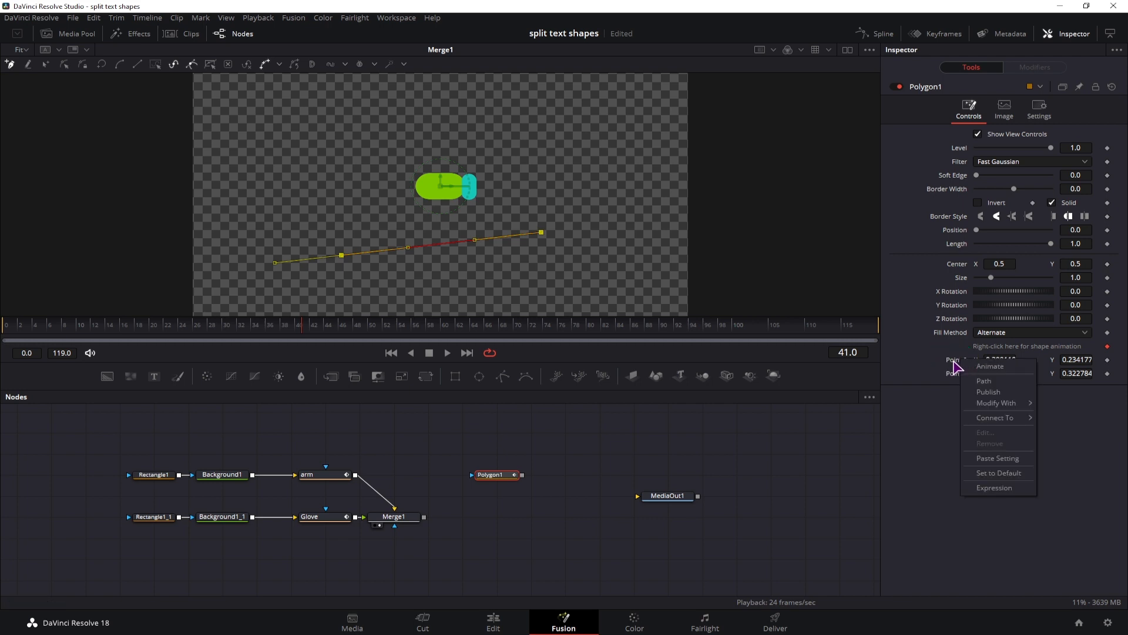
pyautogui.moveTo(1009, 423)
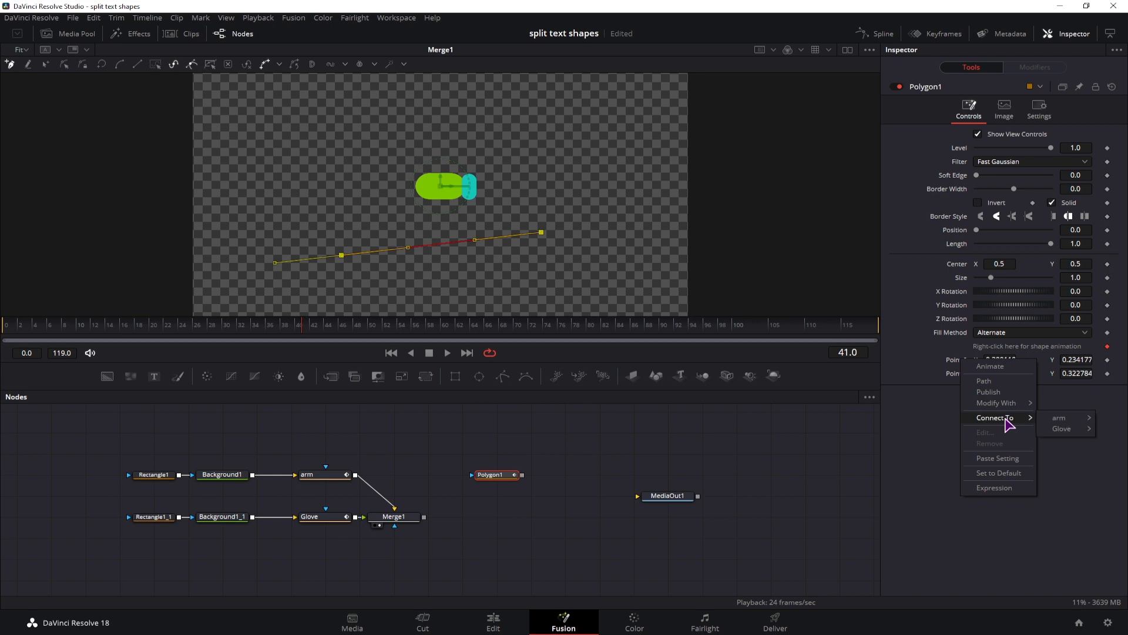
pyautogui.moveTo(1060, 422)
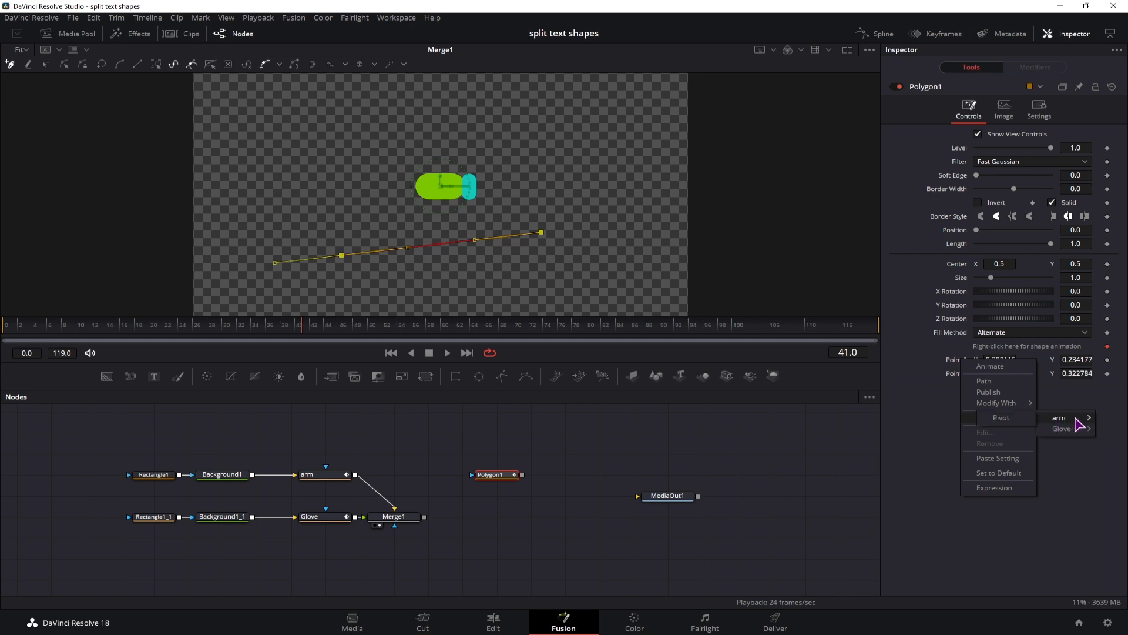
pyautogui.click(1021, 421)
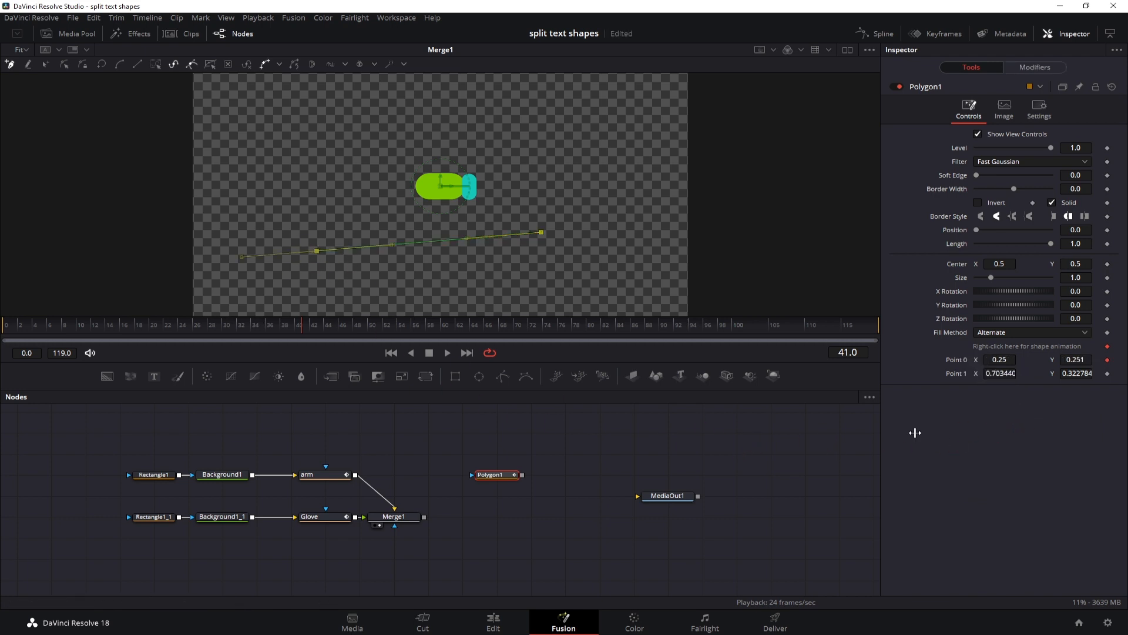
pyautogui.rightClick(952, 373)
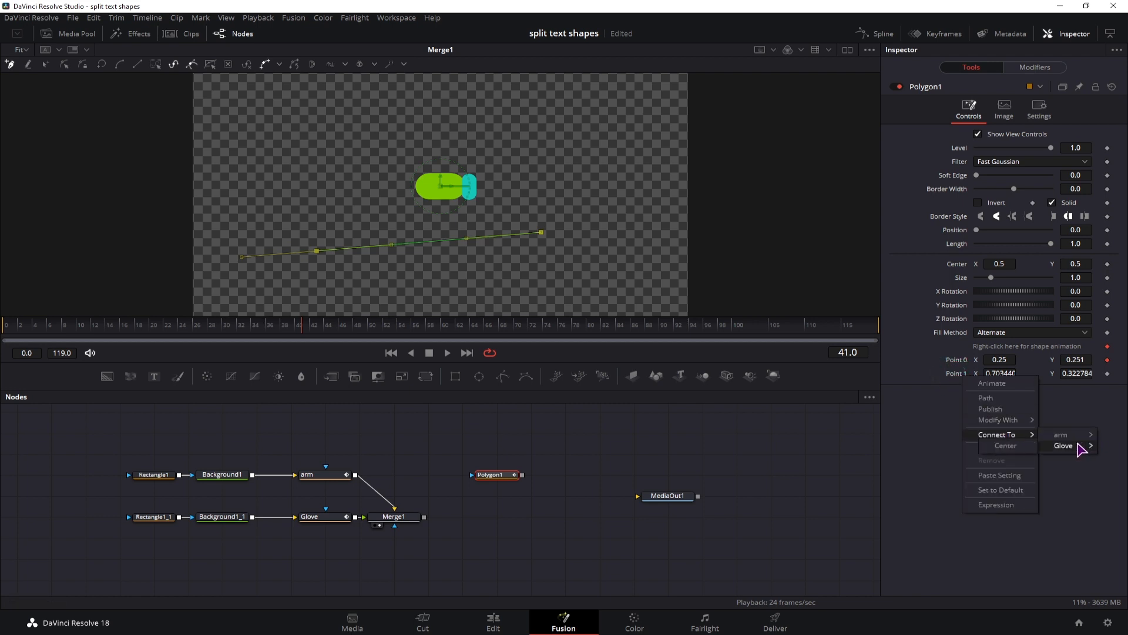
pyautogui.click(1019, 452)
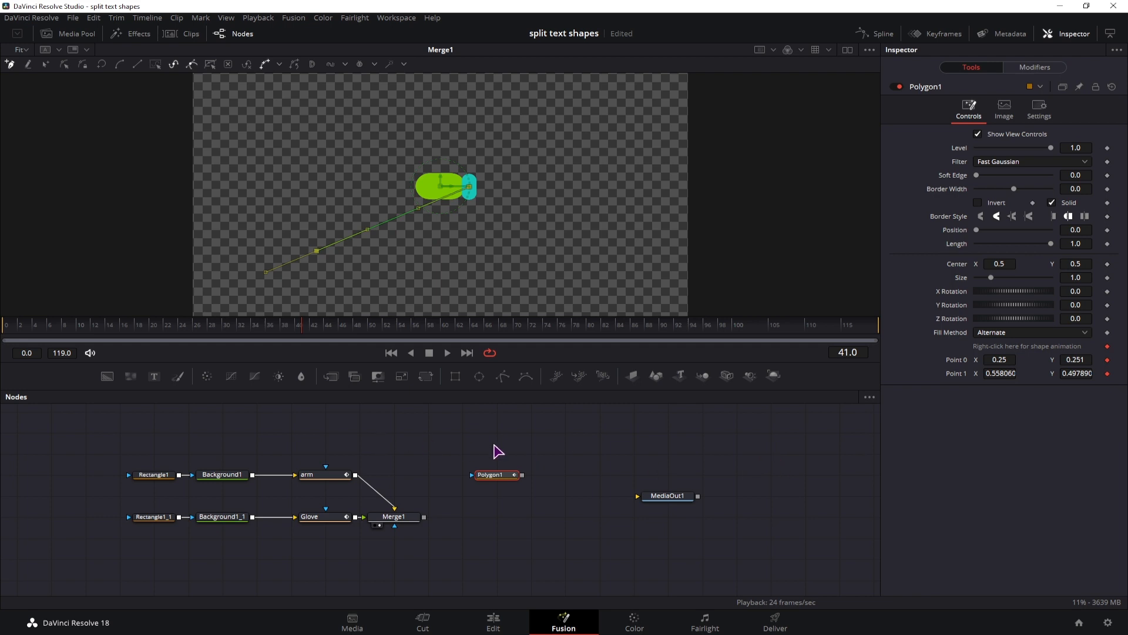
# Step: Add a Background masked by Polygon1, merge it over Merge1's output, and view the new Merge
pyautogui.click(525, 486)
pyautogui.moveTo(107, 376); pyautogui.dragTo(424, 517)
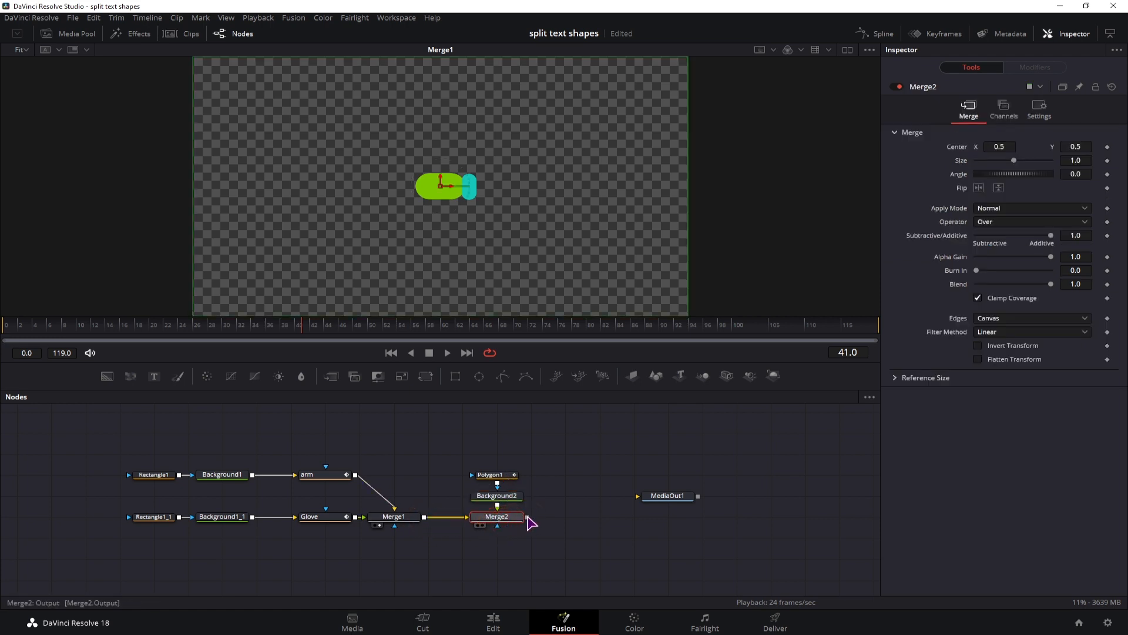
pyautogui.press('2')
# Step: Move the glove away from the arm to a center of about X 0.78, Y 0.57
pyautogui.click(330, 520)
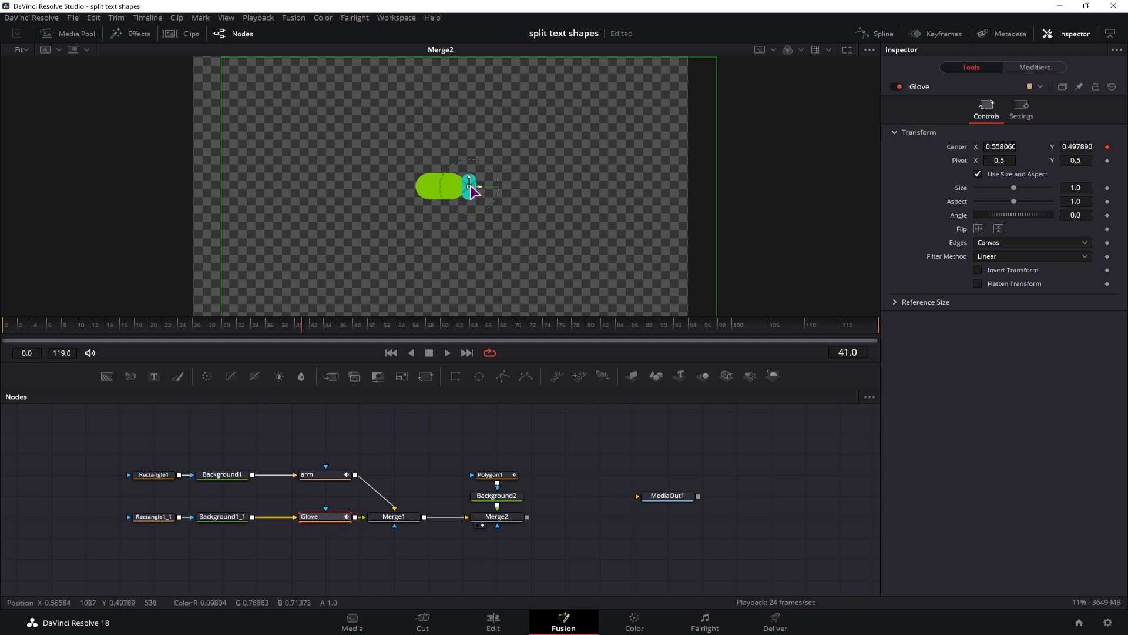
pyautogui.moveTo(471, 186); pyautogui.dragTo(577, 169)
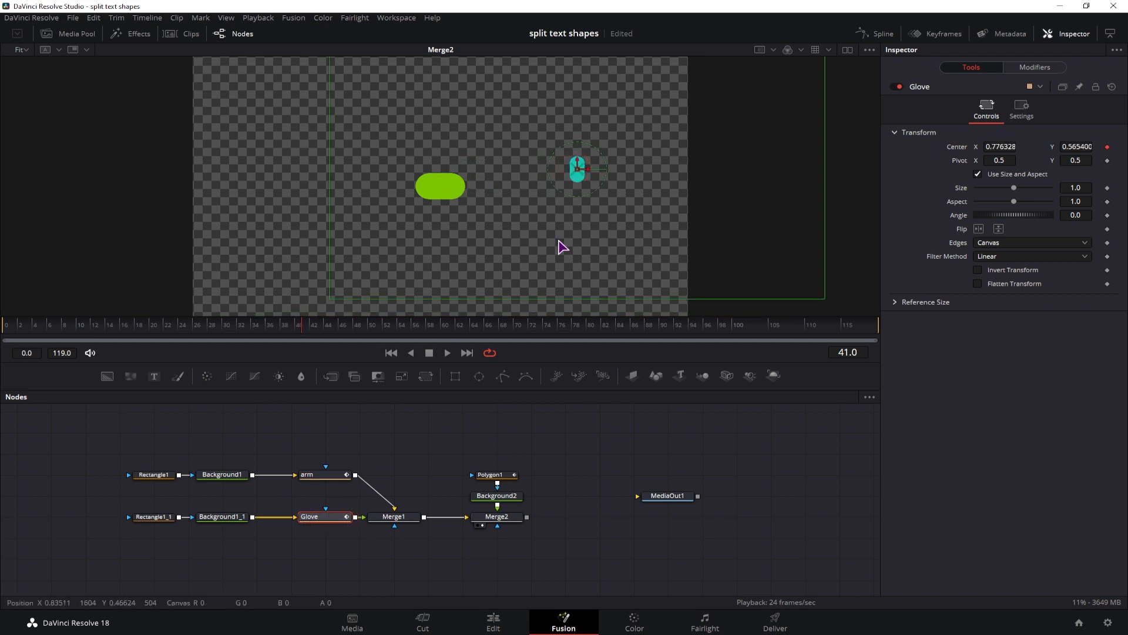
# Step: Set Polygon1's border width to 0.0082 to give the connecting line thickness
pyautogui.click(496, 475)
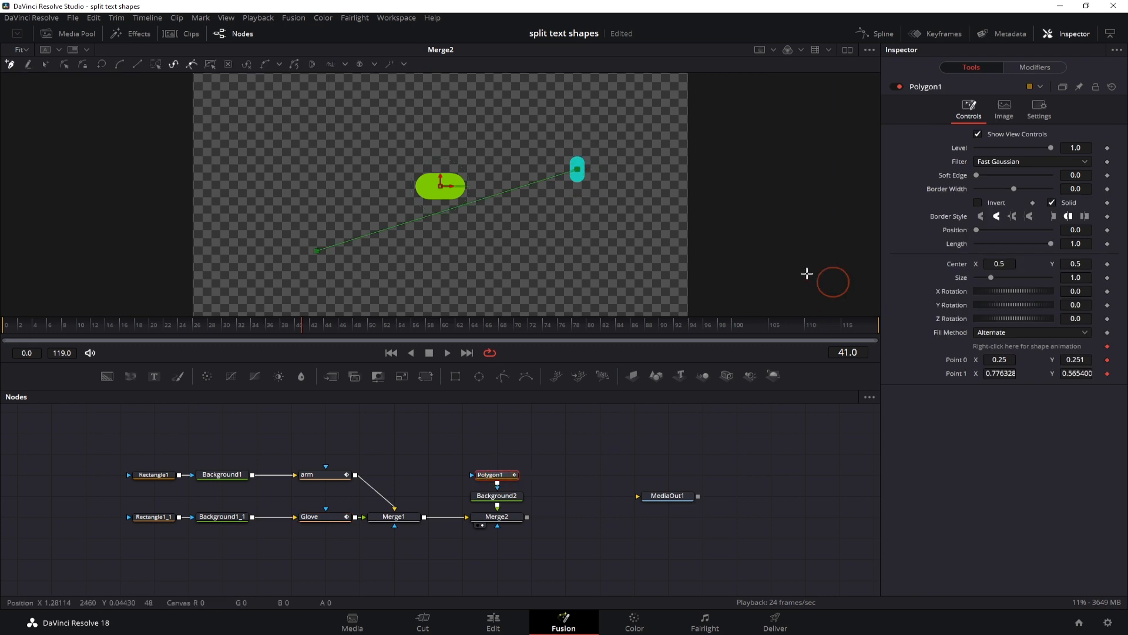
pyautogui.click(1081, 188)
pyautogui.write('0.0082')
pyautogui.press('Return')
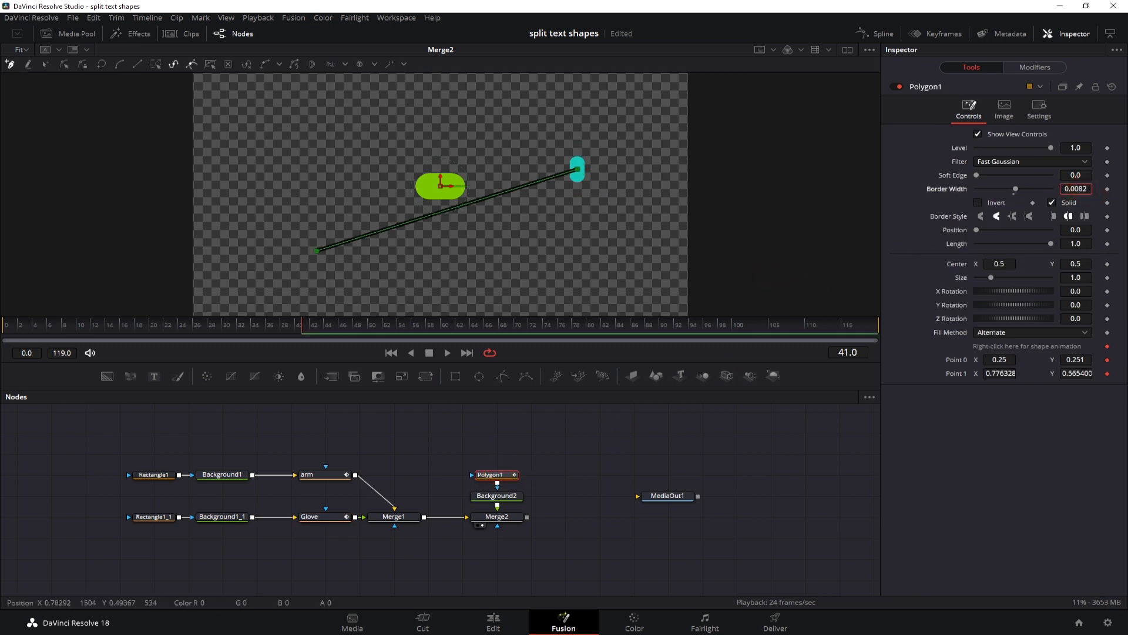
# Step: Colour the connecting line's Background2 magenta, at about red 0.83, green 0.11 and blue 0.67
pyautogui.click(508, 497)
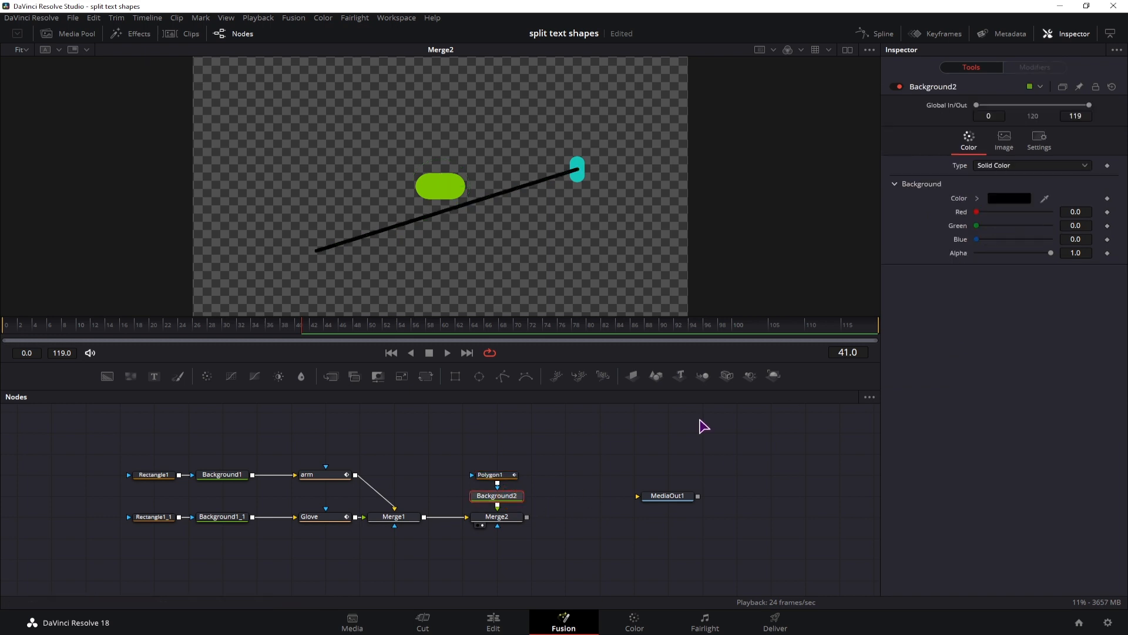
pyautogui.click(1016, 201)
pyautogui.moveTo(629, 266); pyautogui.dragTo(584, 240)
pyautogui.moveTo(702, 248); pyautogui.dragTo(700, 245)
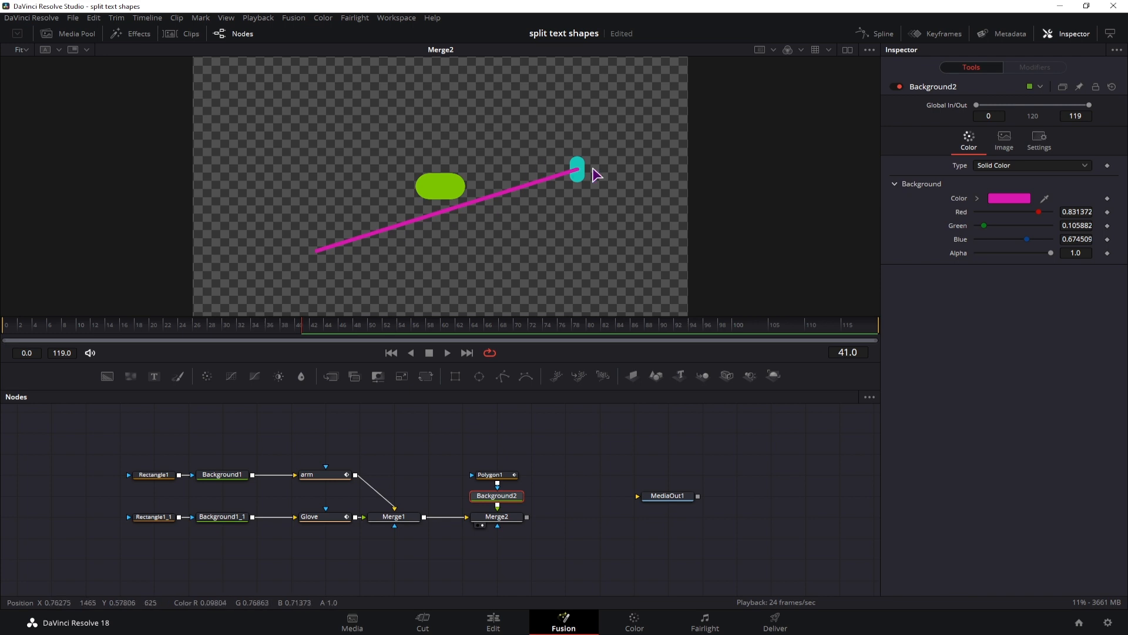
# Step: Move the glove to about X 0.815, Y 0.629, and place the arm's pivot at its glove-side edge, about X 0.549, Y 0.5
pyautogui.click(325, 517)
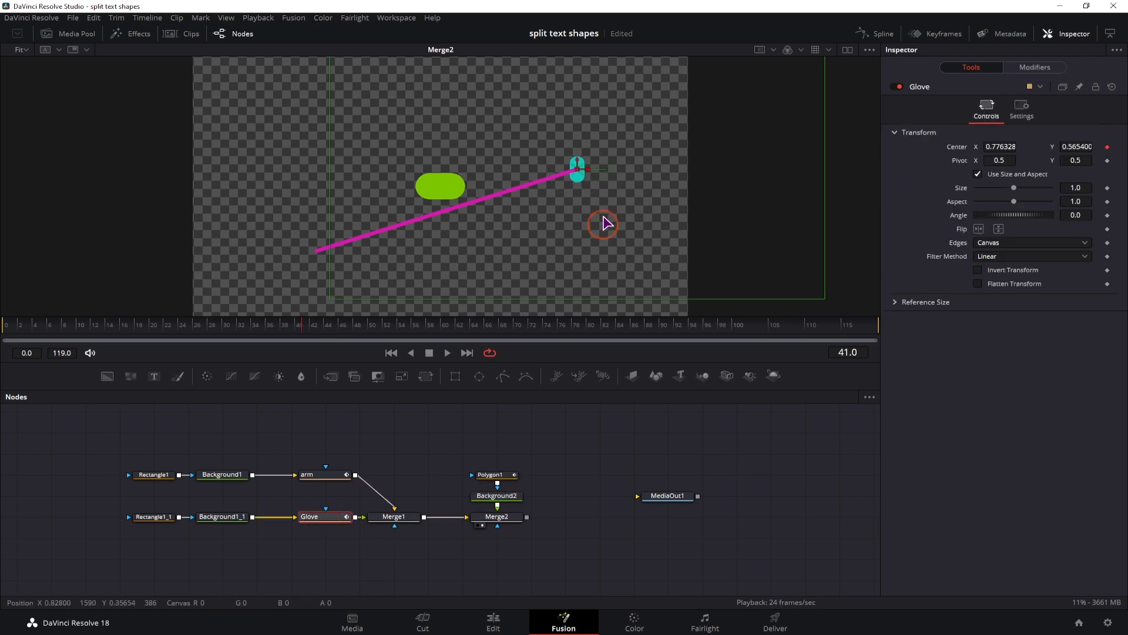
pyautogui.moveTo(580, 168); pyautogui.dragTo(596, 147)
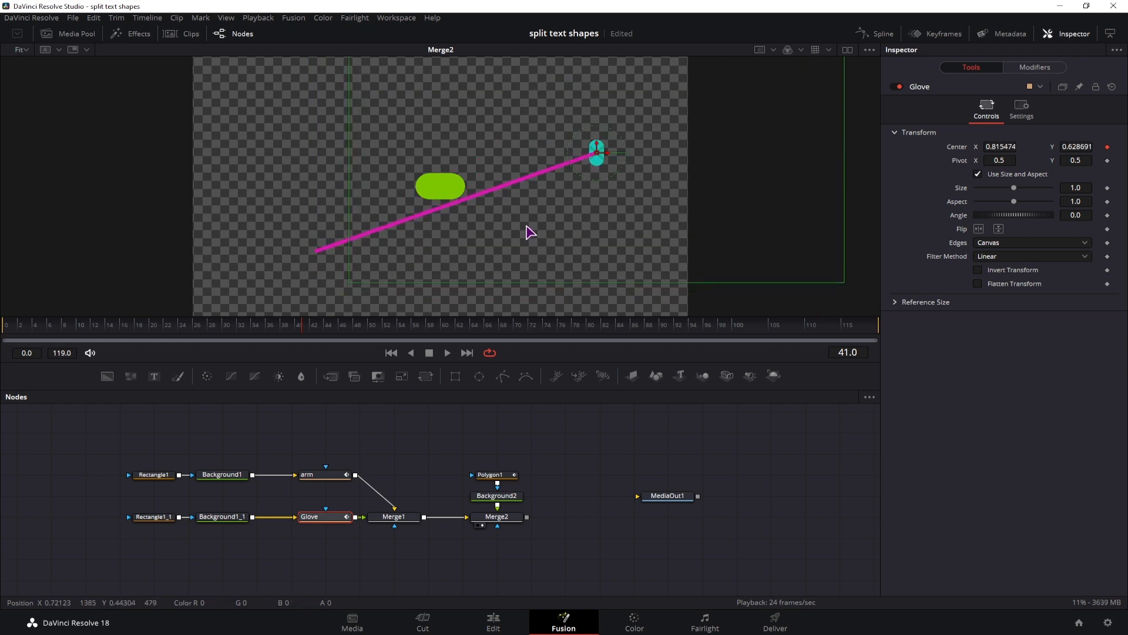
pyautogui.click(312, 474)
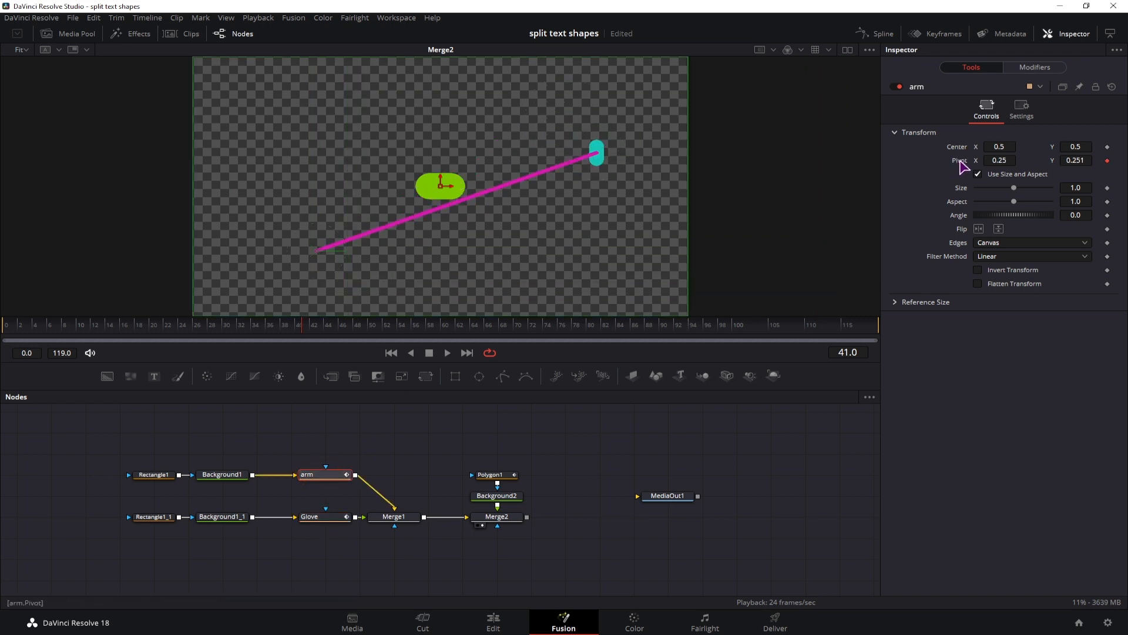
pyautogui.moveTo(318, 249); pyautogui.dragTo(470, 189)
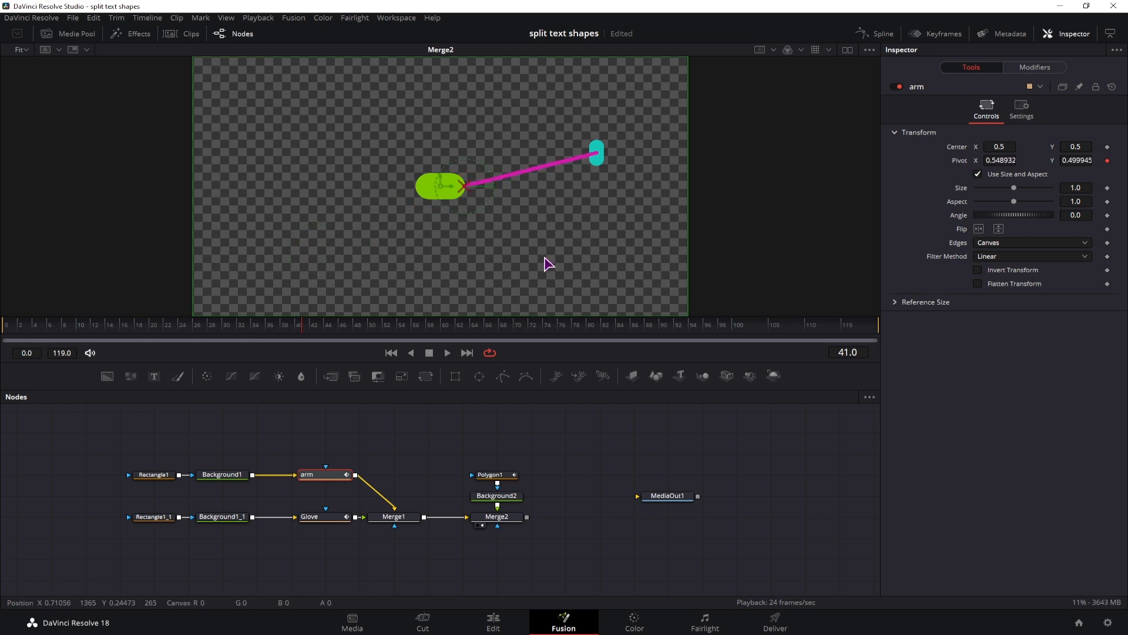
# Step: Swap Merge2's foreground and background inputs so the connecting line renders behind the glove and arm
pyautogui.click(496, 516)
pyautogui.click(593, 158)
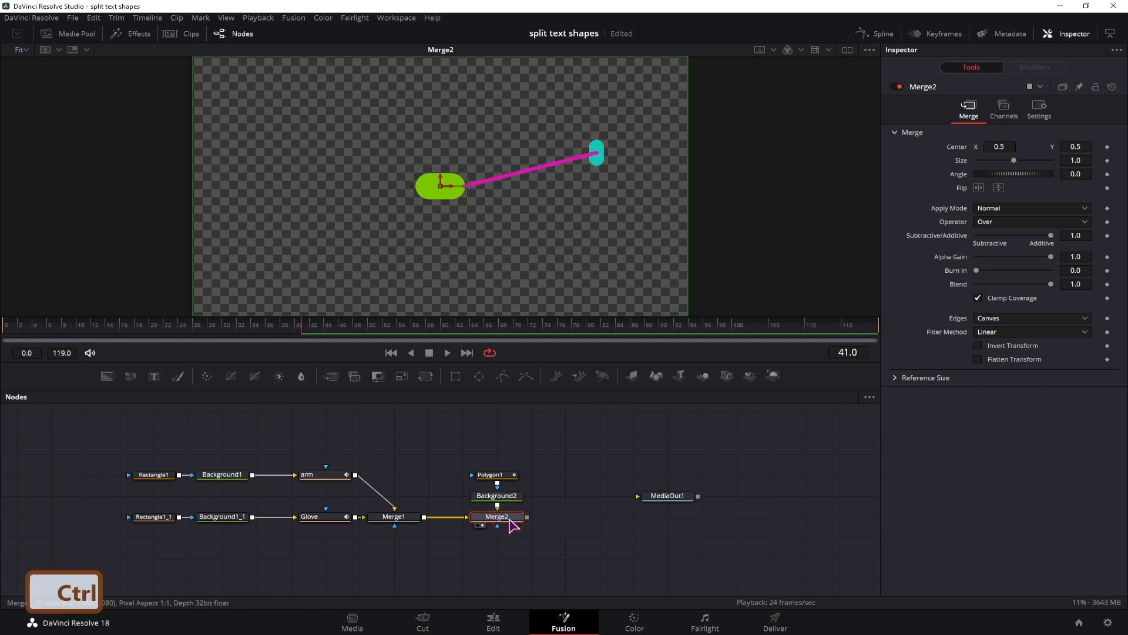
pyautogui.hotkey('ctrl', 't')
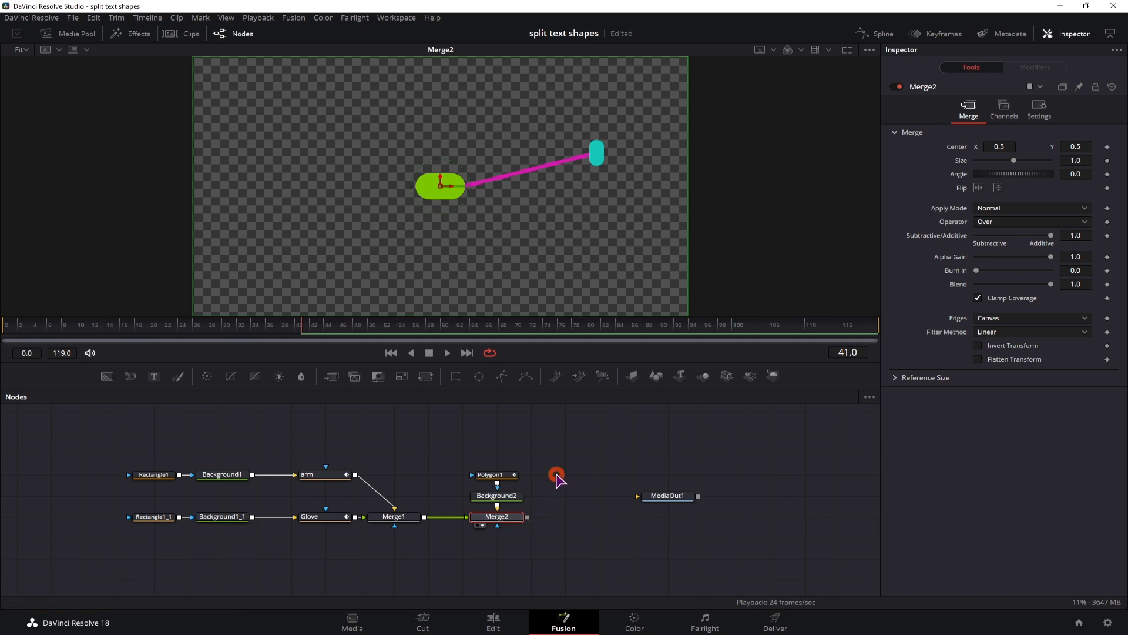
# Step: Move the glove to the arm's opposite side, about X 0.418, Y 0.498, and give Polygon1's border flat end caps flush with its points
pyautogui.click(326, 519)
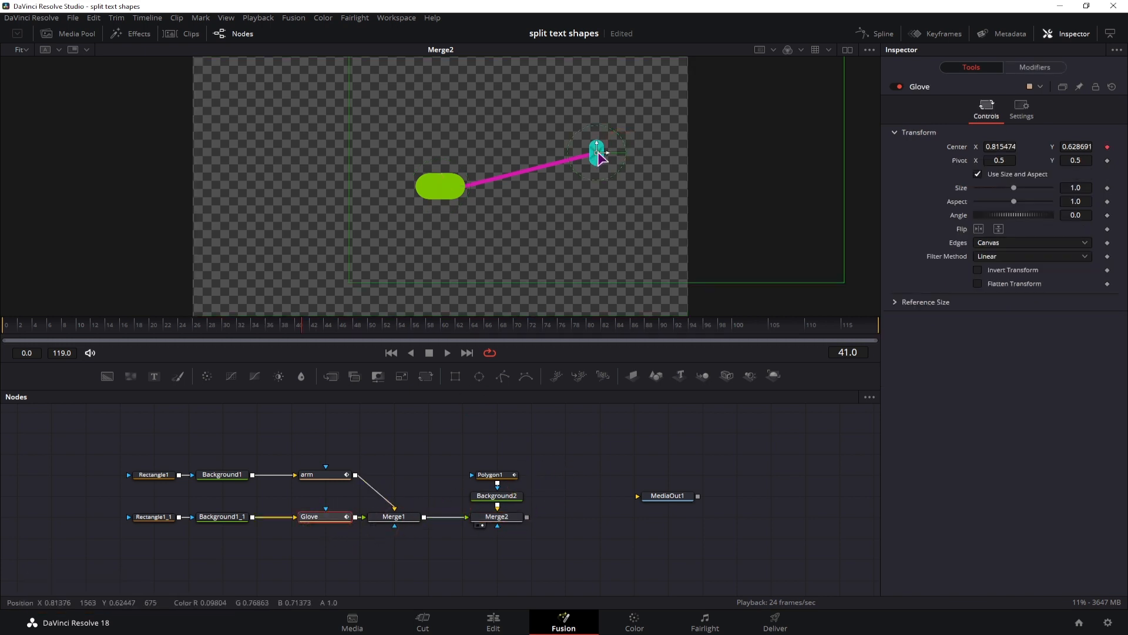
pyautogui.moveTo(598, 154); pyautogui.dragTo(401, 190)
pyautogui.scroll(5, 466, 190)
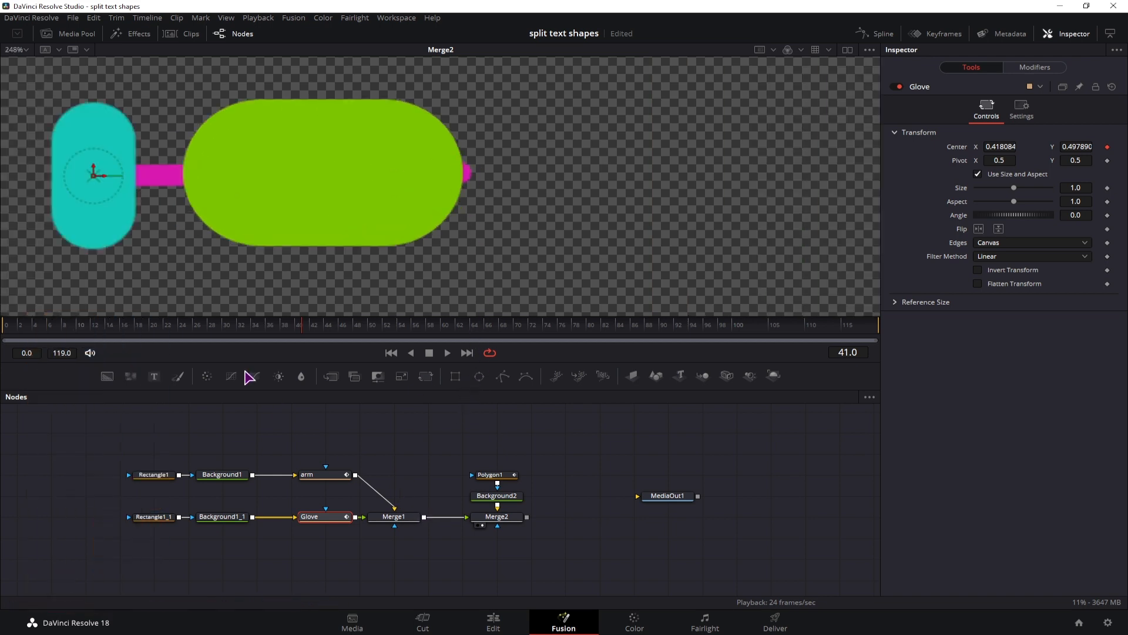
pyautogui.click(499, 475)
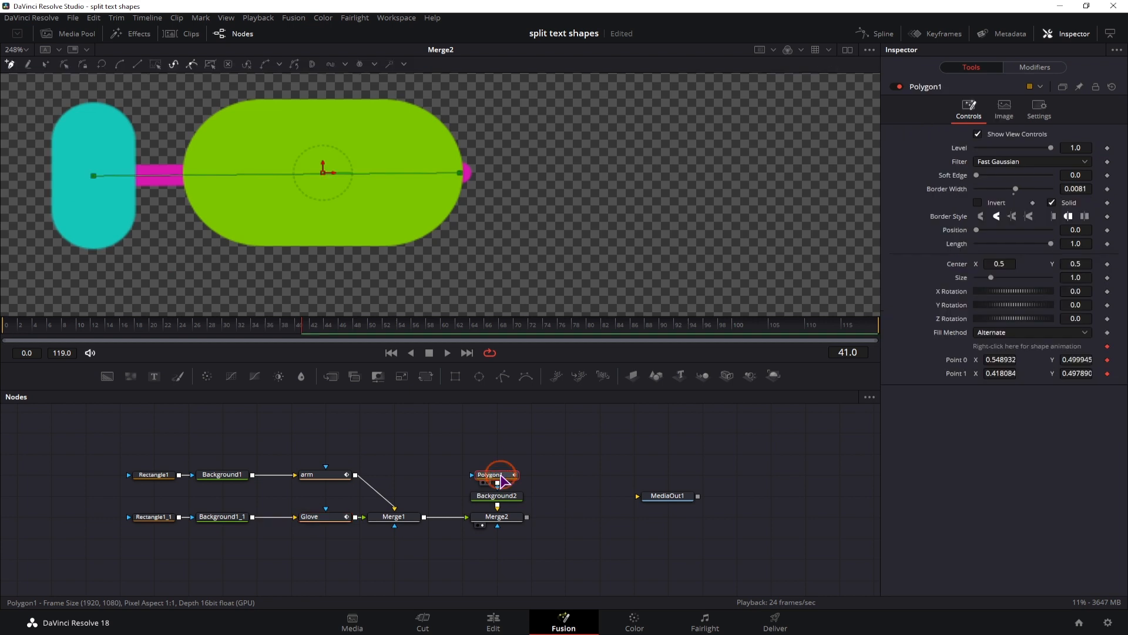
pyautogui.click(1086, 217)
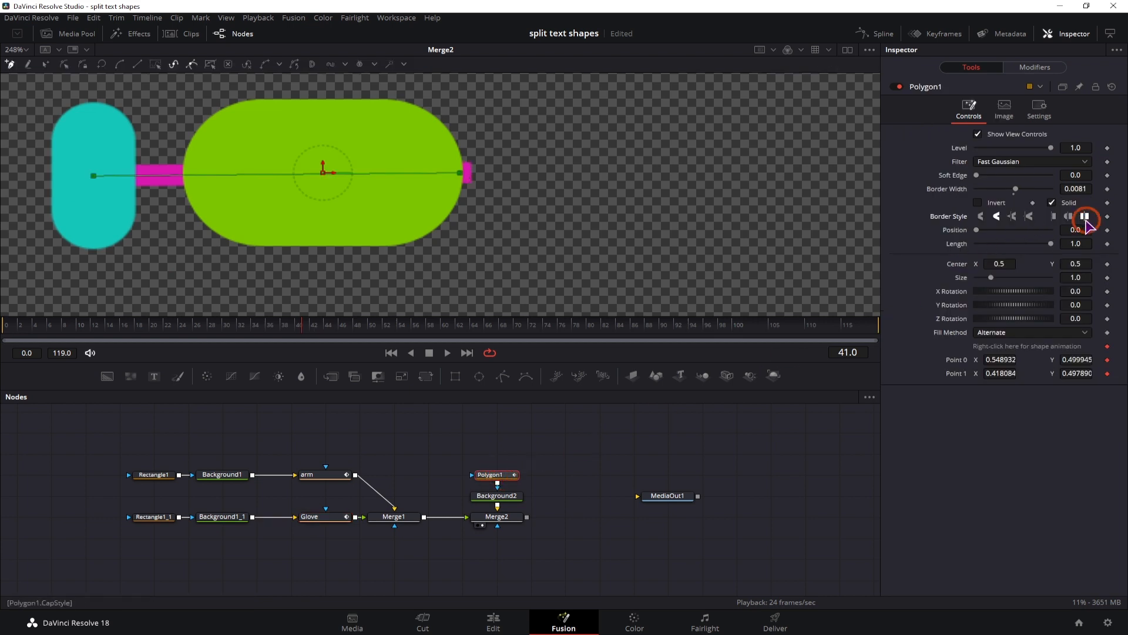
pyautogui.click(1056, 218)
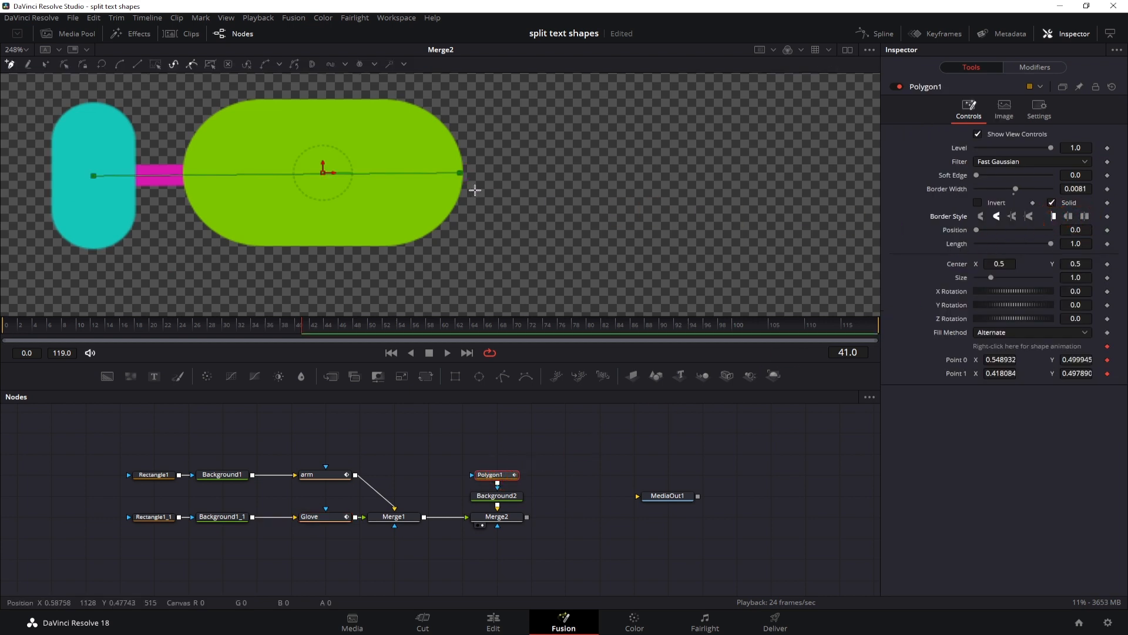
# Step: At frame 22, rest the glove against the arm's edge at about X 0.561, Y 0.5, and keyframe its published center value
pyautogui.scroll(-3, 495, 252)
pyautogui.click(309, 517)
pyautogui.click(164, 338)
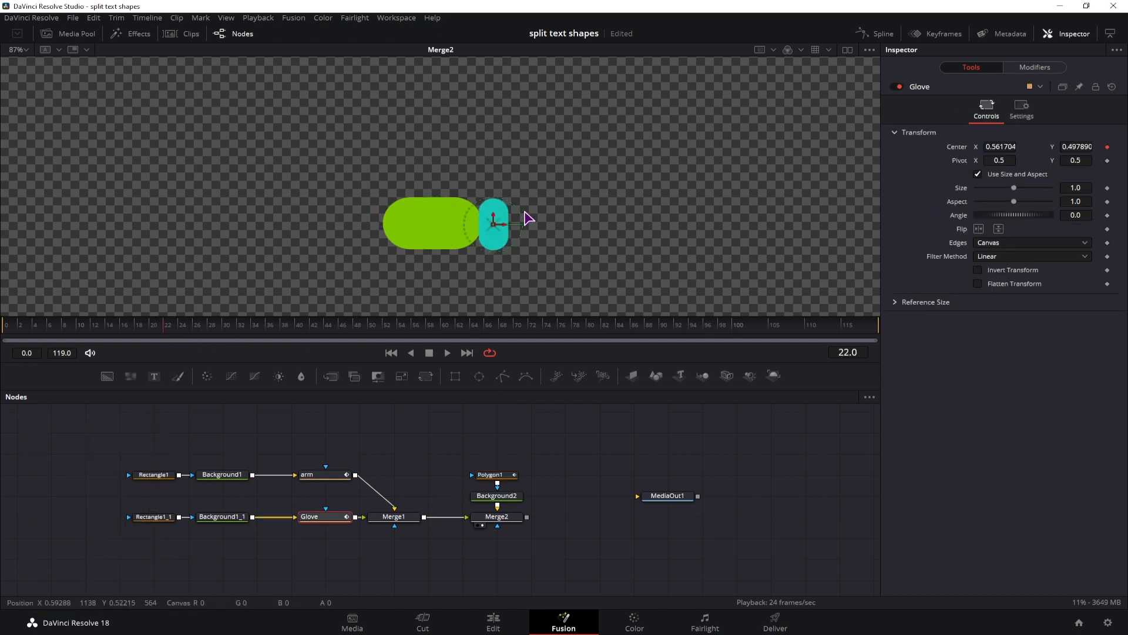
pyautogui.moveTo(495, 227); pyautogui.dragTo(493, 223)
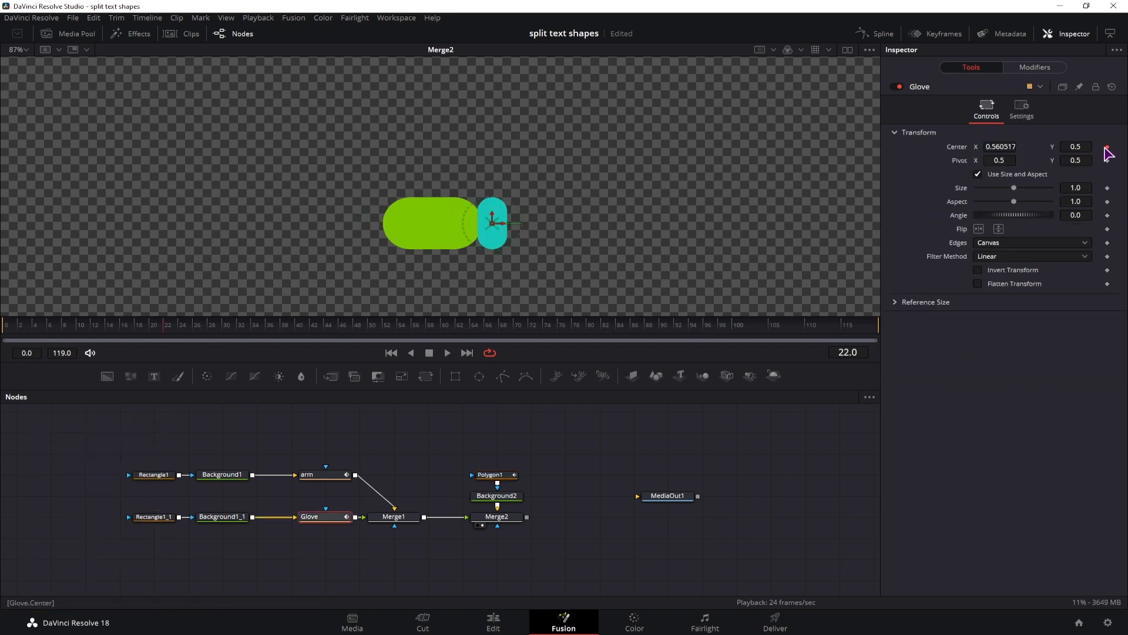
pyautogui.click(1030, 68)
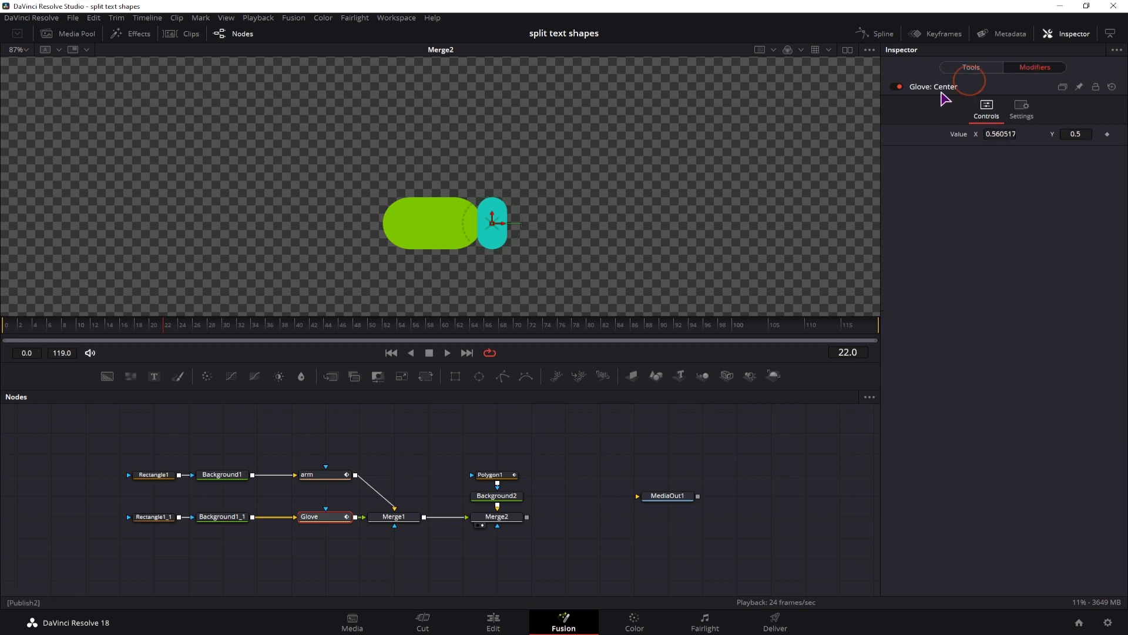
pyautogui.click(1107, 136)
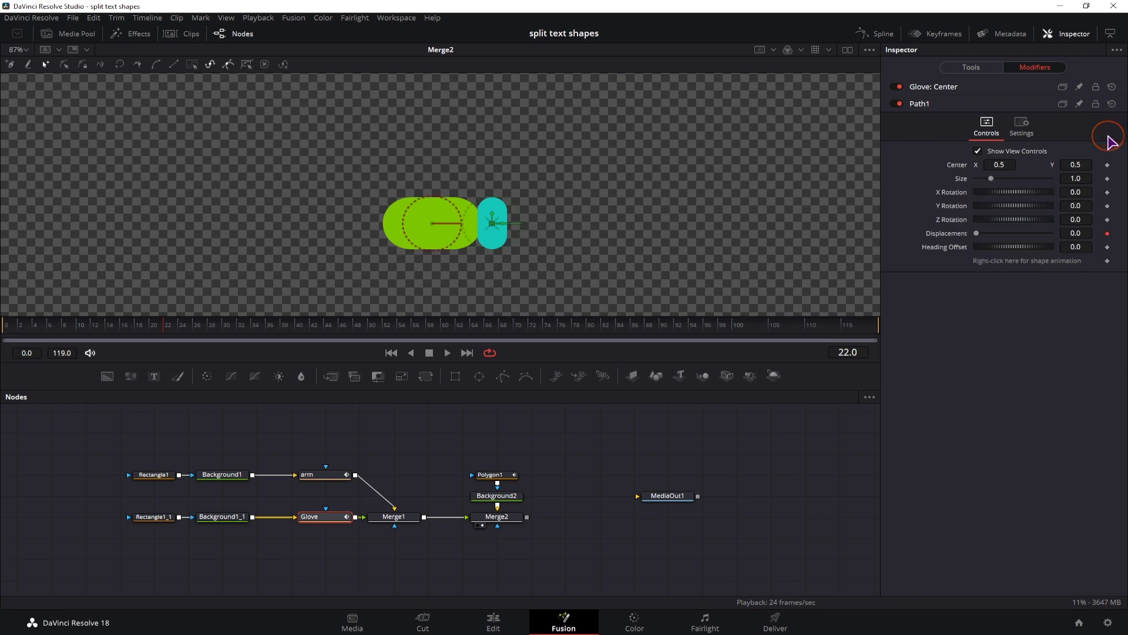
# Step: Keyframe the glove punching out to about X 0.83, Y 0.74 at frame 36 and returning to the arm at frame 45
pyautogui.click(177, 327)
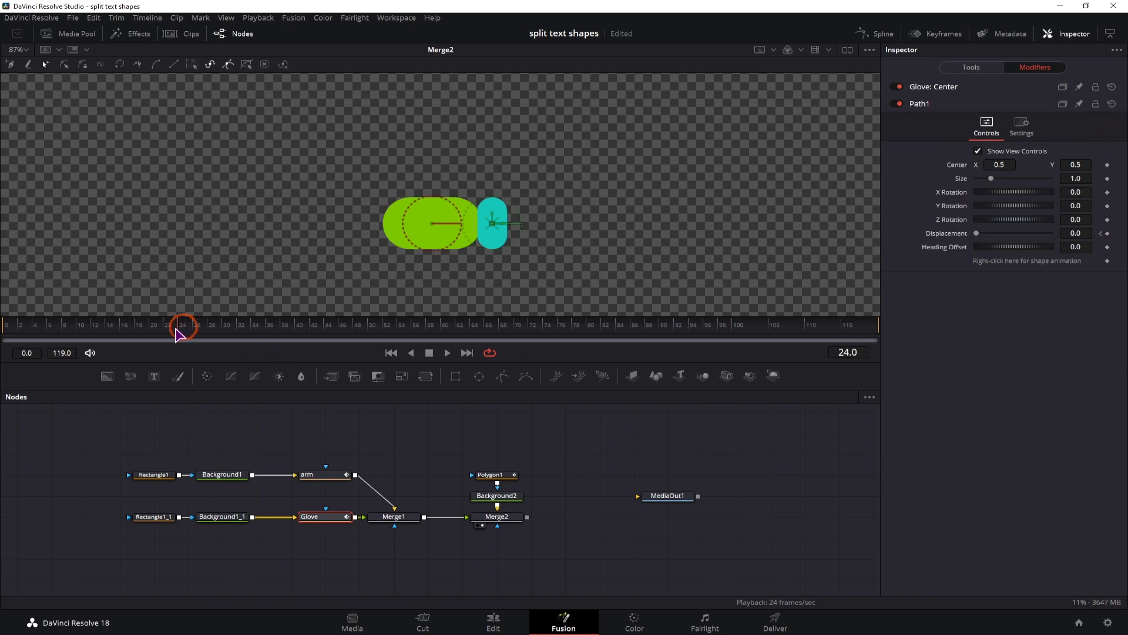
pyautogui.moveTo(171, 327); pyautogui.dragTo(338, 329)
pyautogui.keyDown('ctrl'); pyautogui.scroll(-5, 421, 259); pyautogui.keyUp('ctrl')
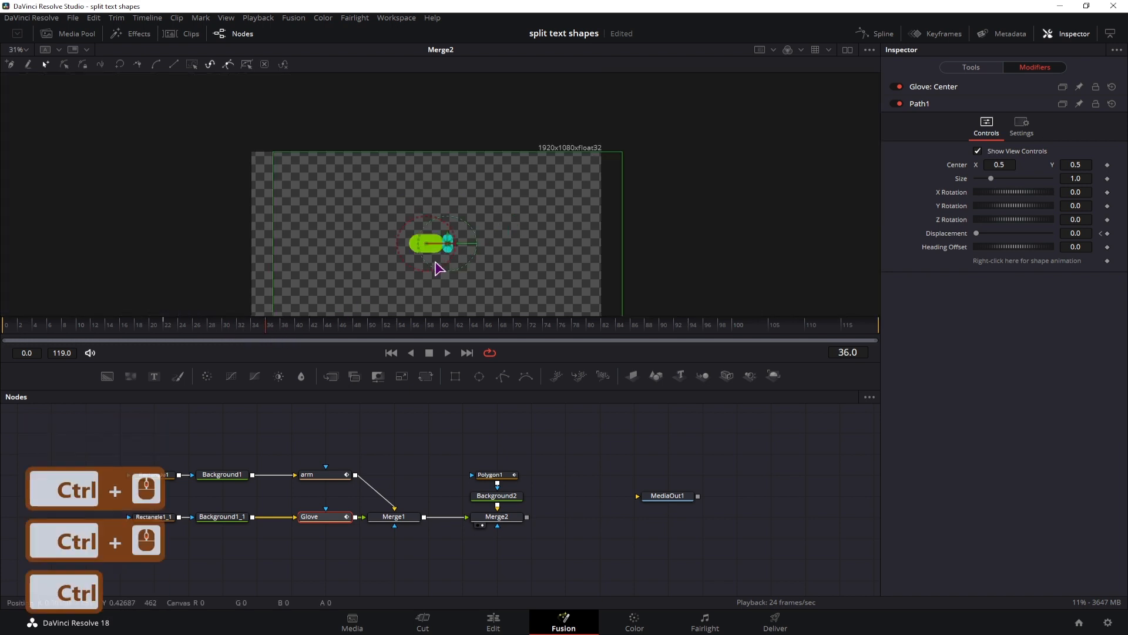
pyautogui.moveTo(448, 242); pyautogui.dragTo(543, 207)
pyautogui.moveTo(284, 326); pyautogui.dragTo(337, 329)
pyautogui.moveTo(541, 198); pyautogui.dragTo(452, 244)
# Step: Play back the glove's punch animation from frame 20 to check its motion
pyautogui.moveTo(199, 329); pyautogui.dragTo(148, 326)
pyautogui.click(645, 447)
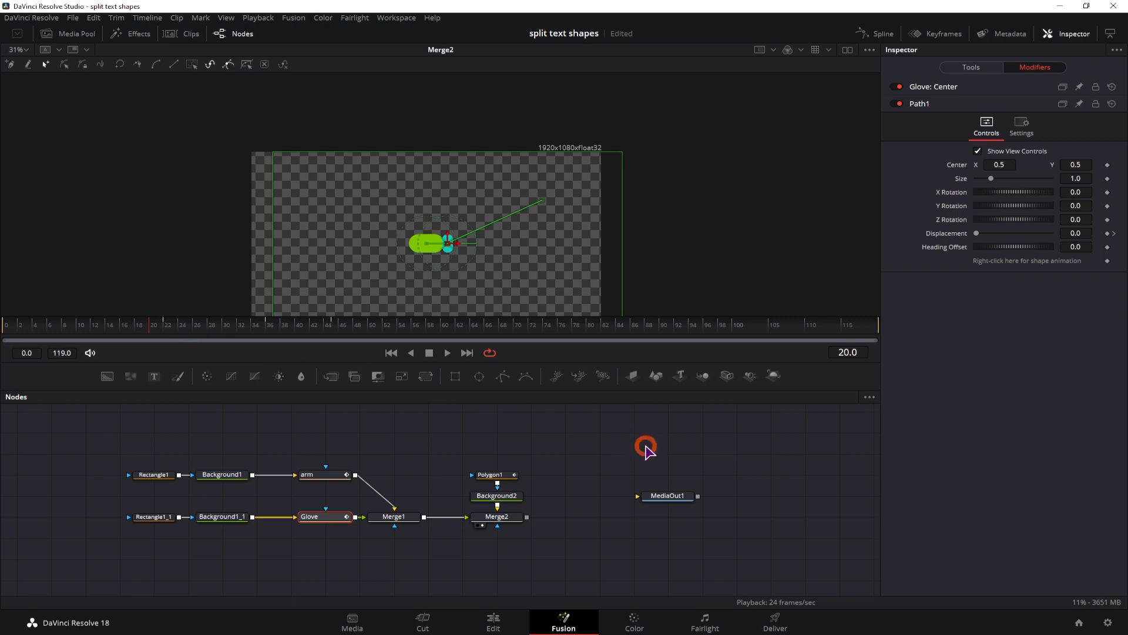
pyautogui.press('space')
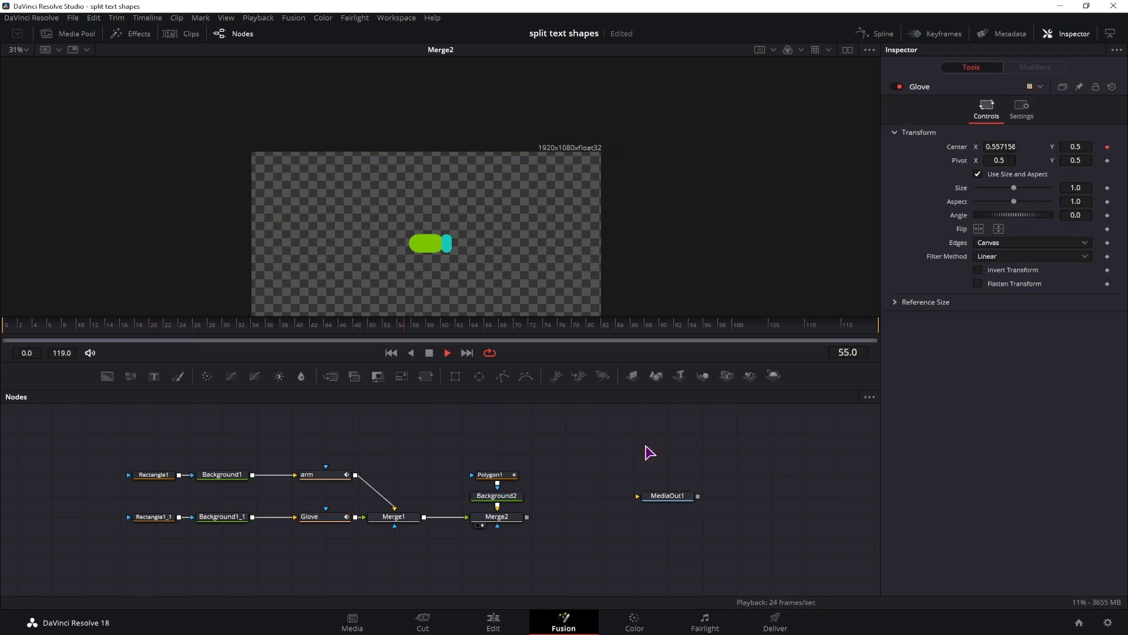
pyautogui.press('space')
pyautogui.click(146, 327)
pyautogui.press('space')
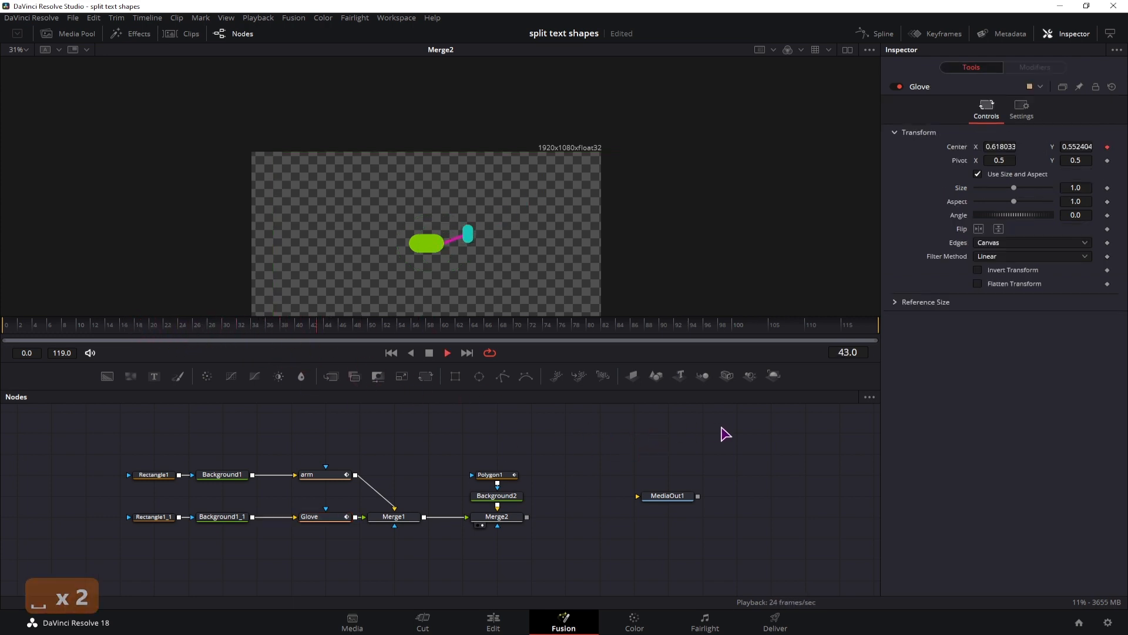
pyautogui.press('space')
# Step: Show the Glove's Displacement curve fitted in the Spline editor and smooth all its keyframes
pyautogui.click(878, 33)
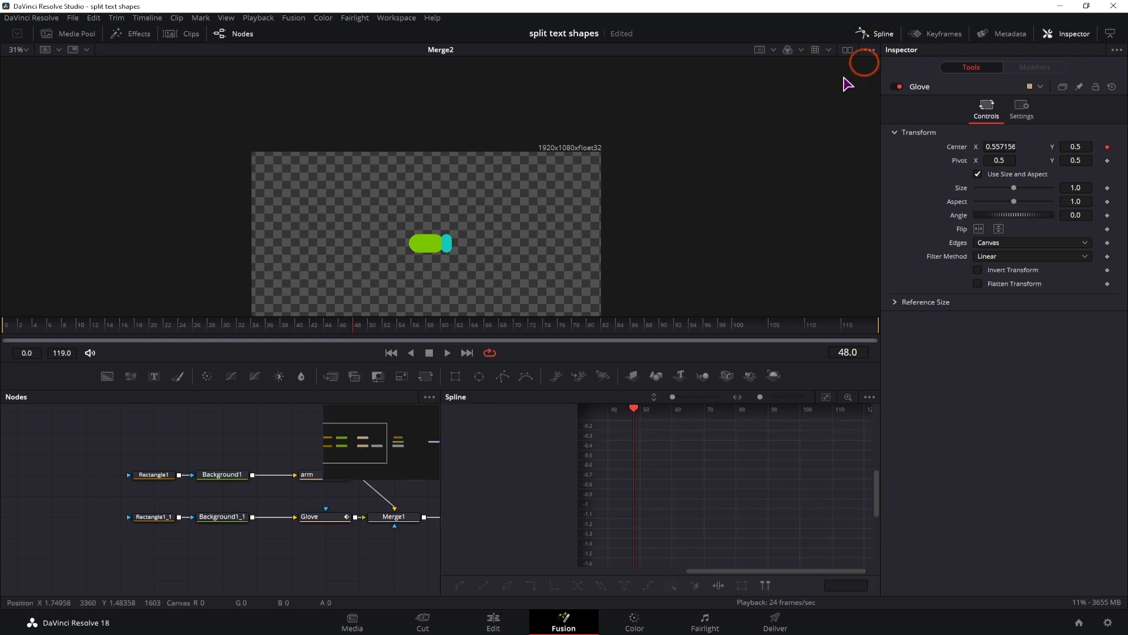
pyautogui.click(141, 537)
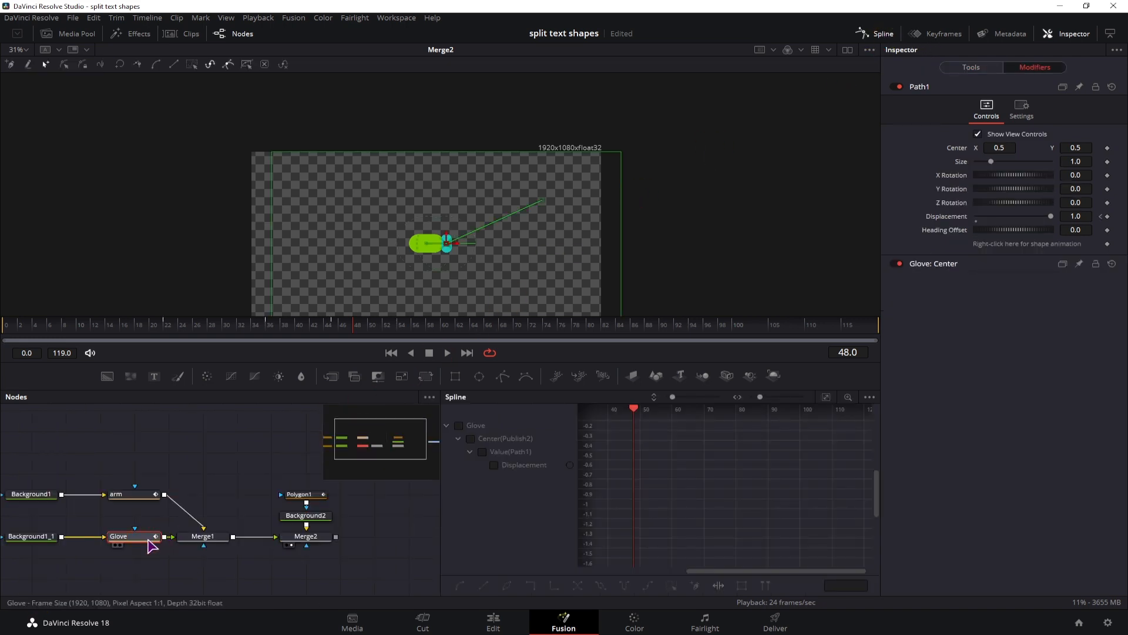
pyautogui.click(494, 465)
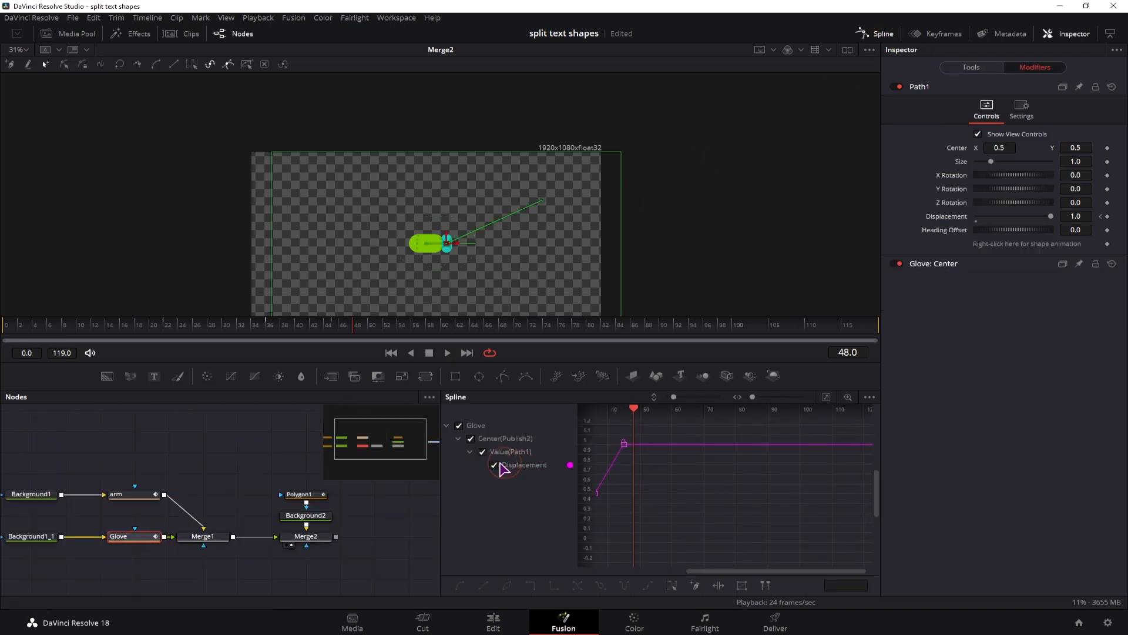
pyautogui.click(826, 397)
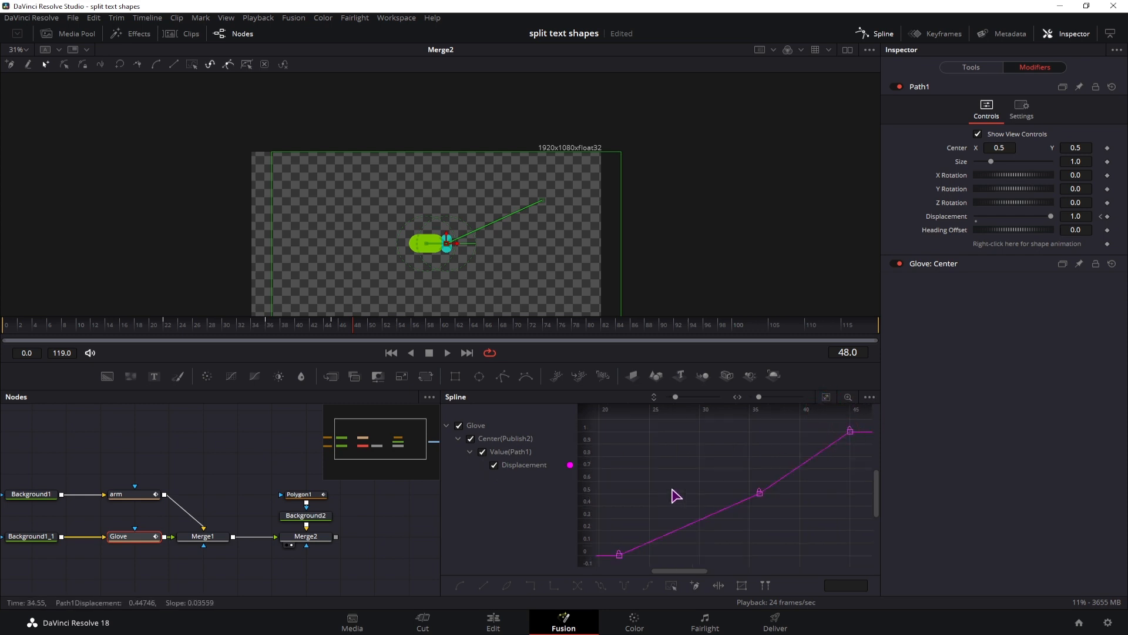
pyautogui.moveTo(615, 562); pyautogui.dragTo(858, 429)
pyautogui.press('s')
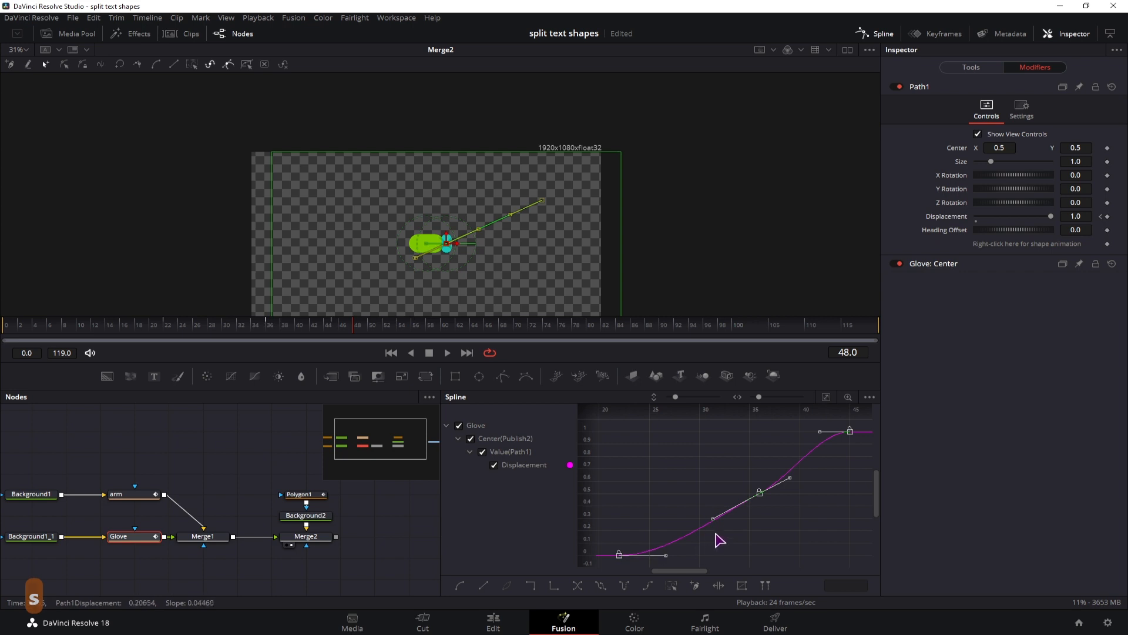
# Step: Steepen the middle Displacement keyframe's handles and move that keyframe to frame 33 for a faster outward punch
pyautogui.moveTo(713, 519); pyautogui.dragTo(745, 531)
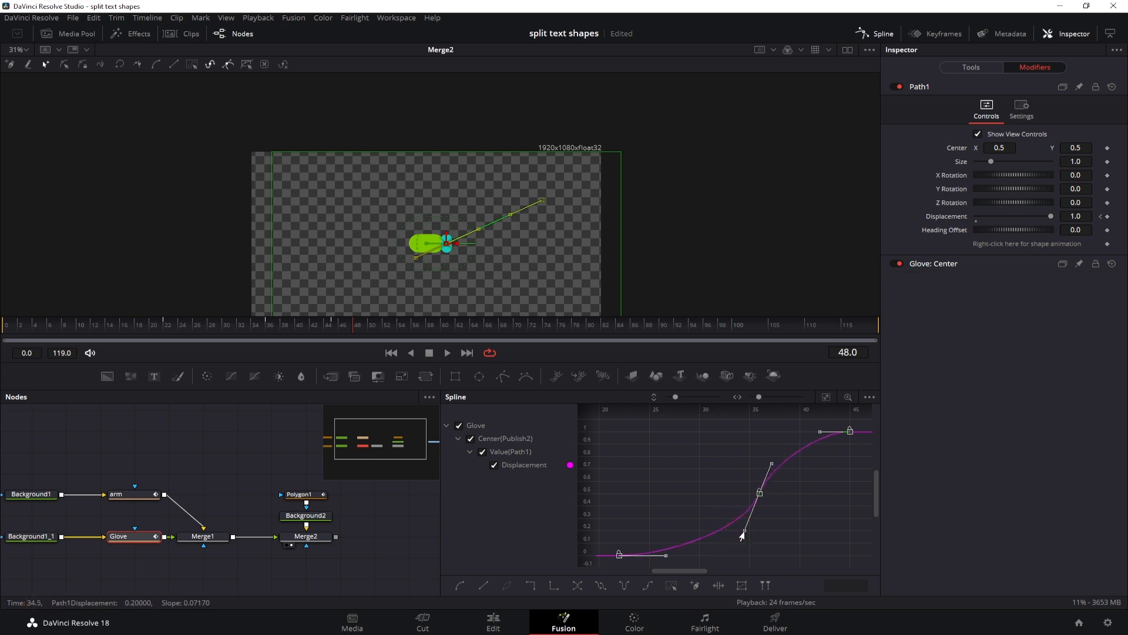
pyautogui.click(759, 494)
pyautogui.moveTo(790, 508); pyautogui.dragTo(723, 497)
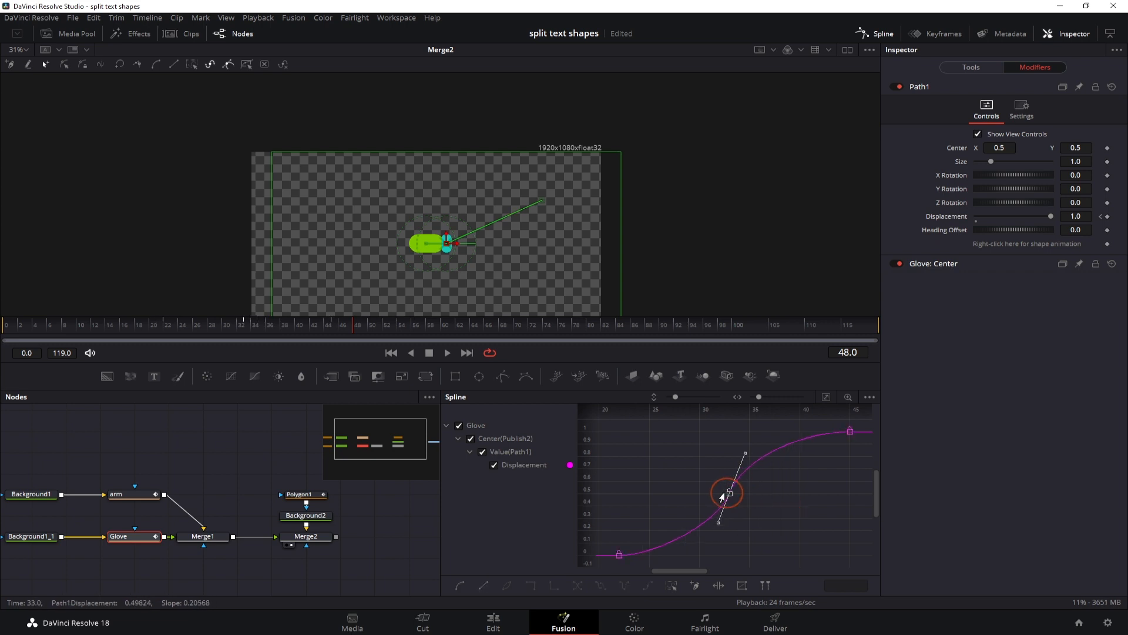
# Step: Replay the eased punch animation from about frame 20 to judge its timing
pyautogui.click(150, 324)
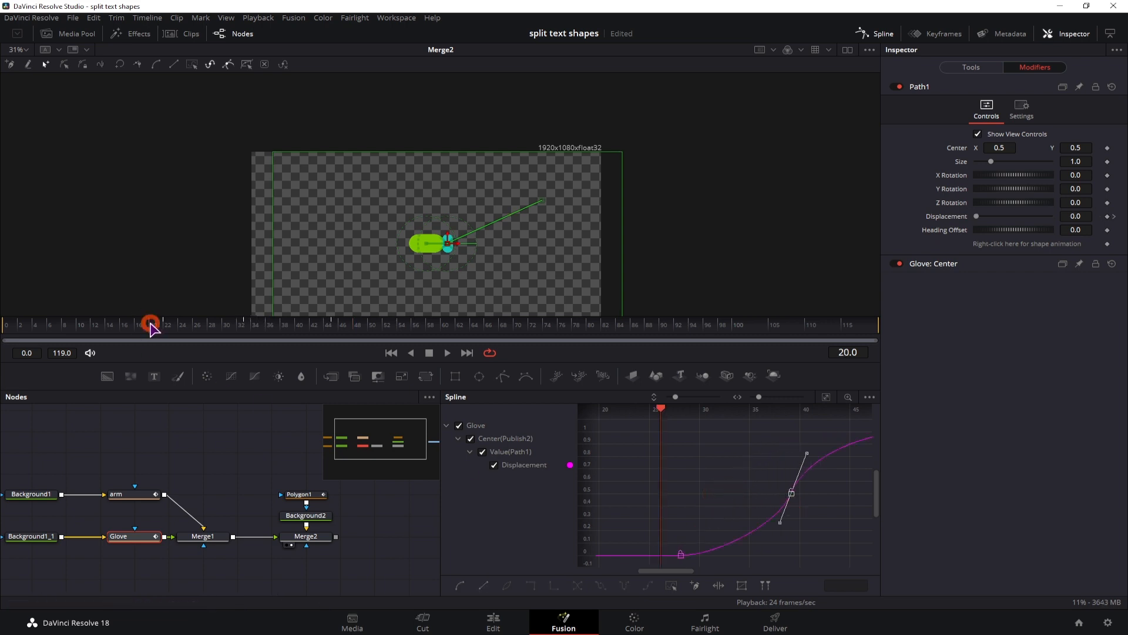
pyautogui.press('space')
pyautogui.press('space')
pyautogui.click(154, 324)
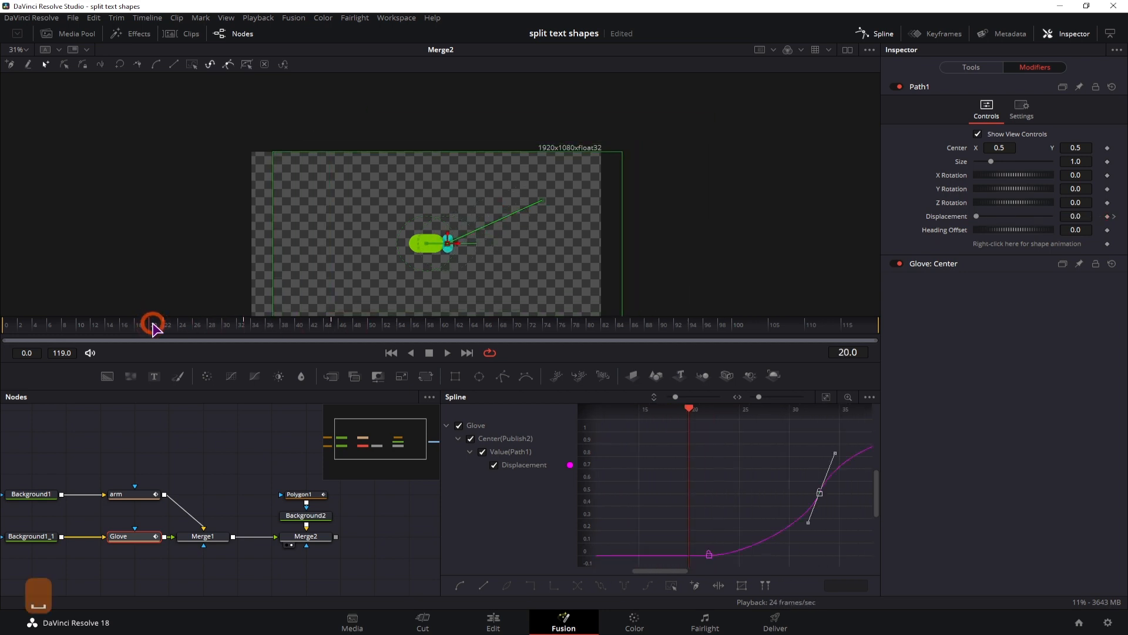
pyautogui.press('space')
pyautogui.press('space')
pyautogui.click(298, 443)
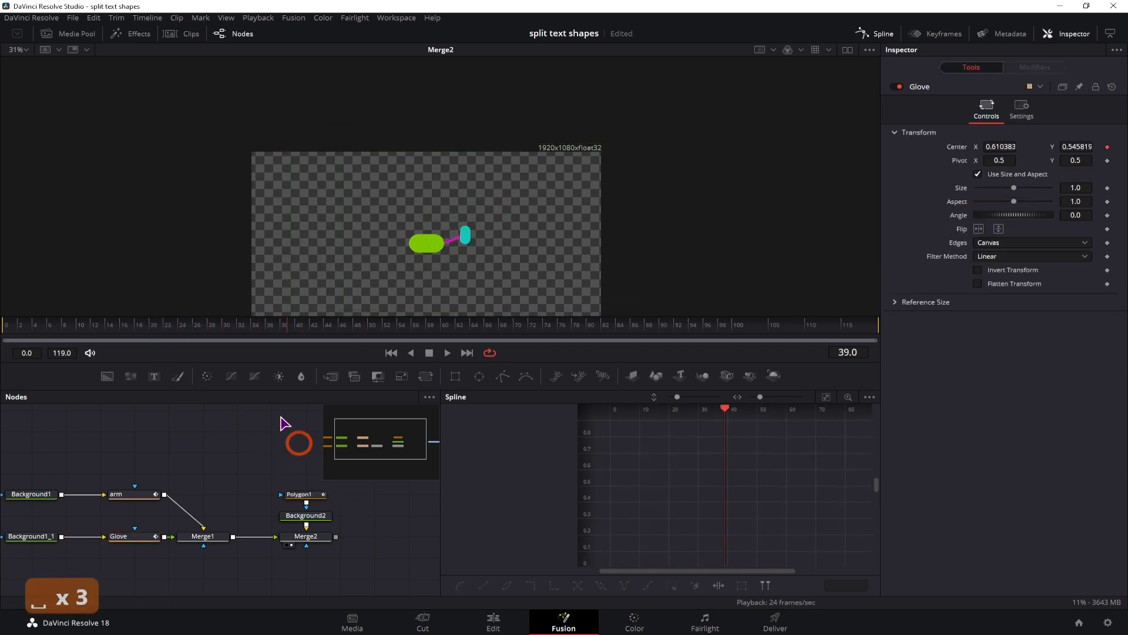
pyautogui.click(141, 323)
pyautogui.press('space')
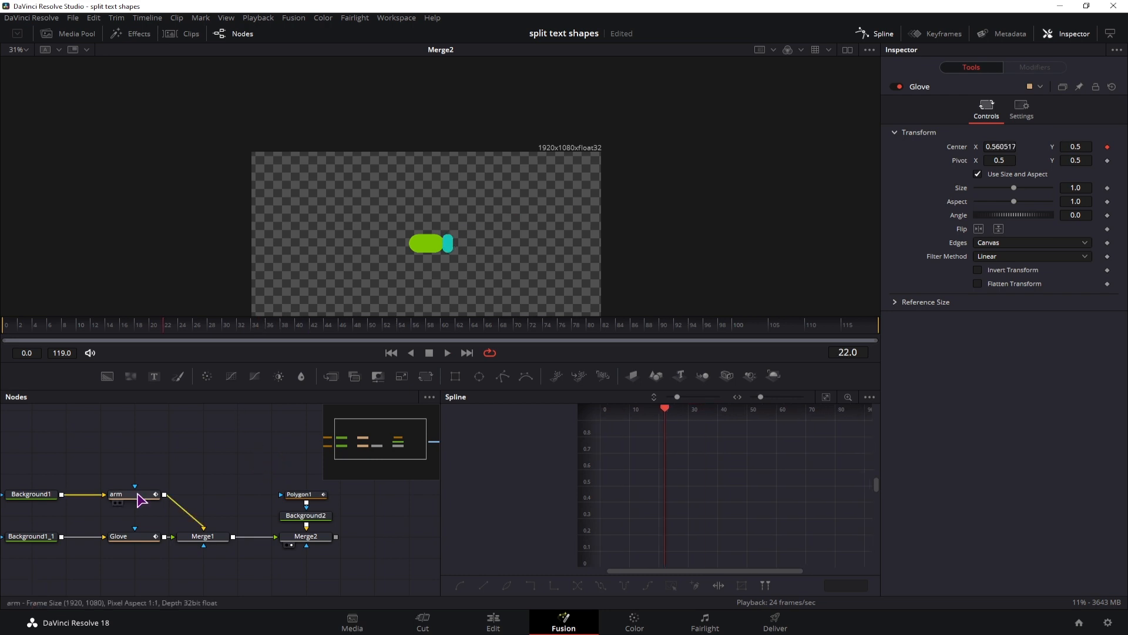
# Step: Examine how the connecting line follows the arm and glove by replaying and scrubbing the punch between frames 17 and 33
pyautogui.click(140, 495)
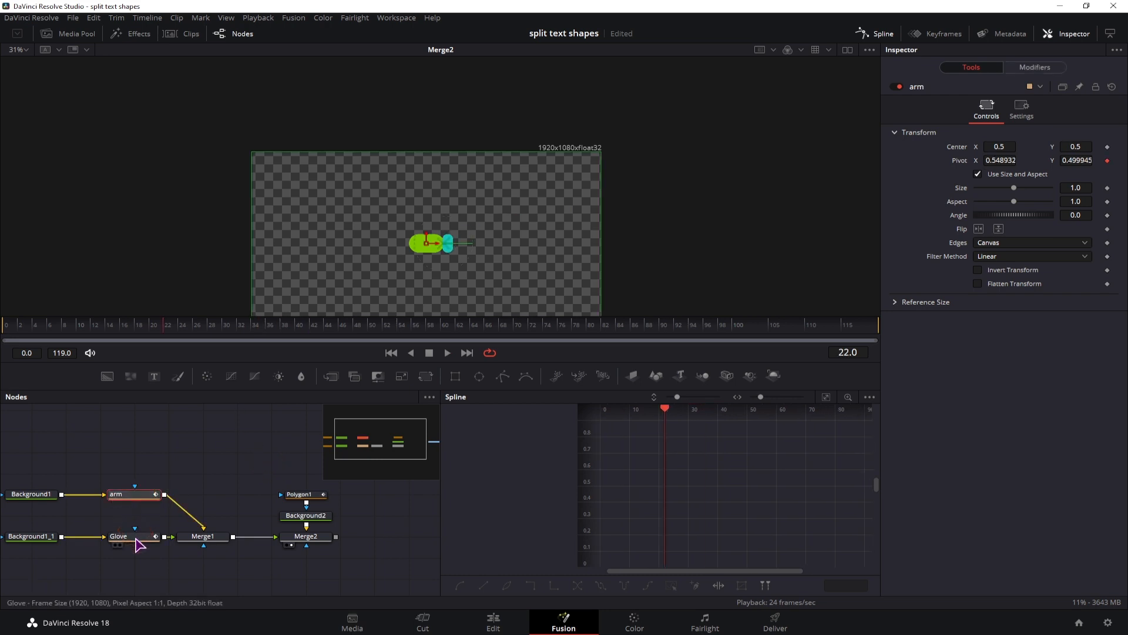
pyautogui.click(137, 537)
pyautogui.moveTo(143, 327); pyautogui.dragTo(199, 325)
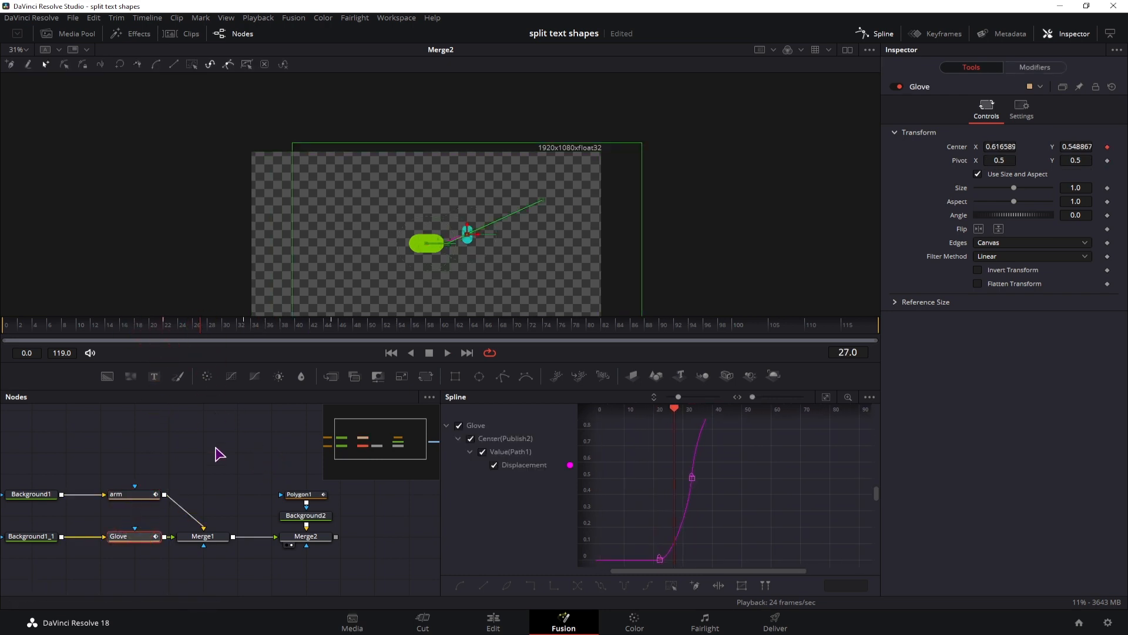
pyautogui.click(219, 453)
pyautogui.click(140, 326)
pyautogui.press('space')
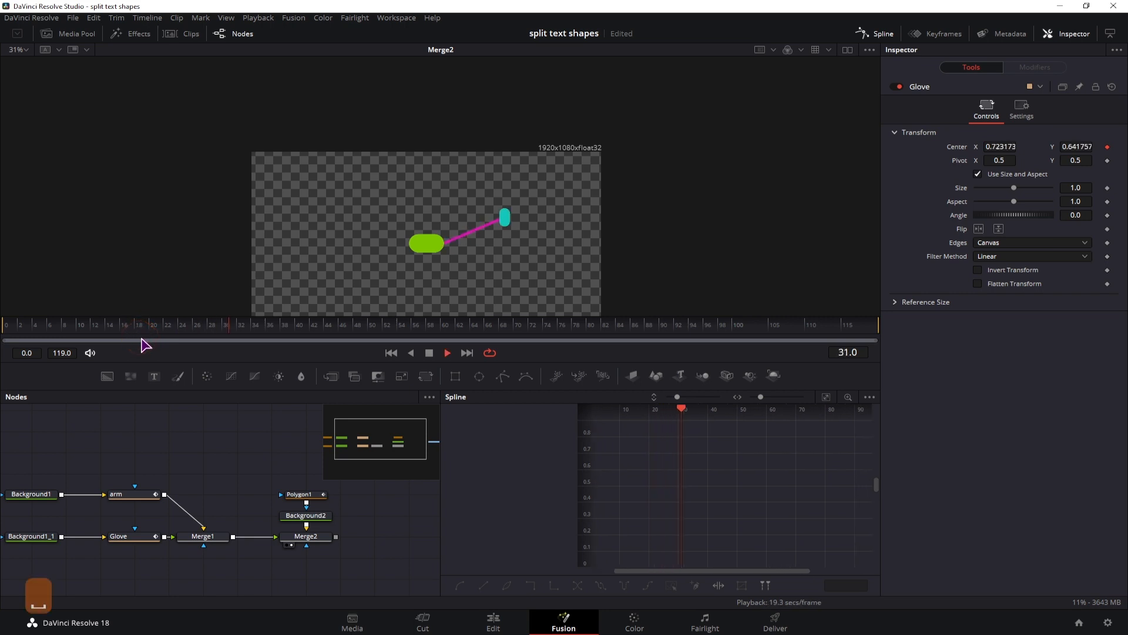
pyautogui.press('space')
pyautogui.click(131, 327)
pyautogui.press('space')
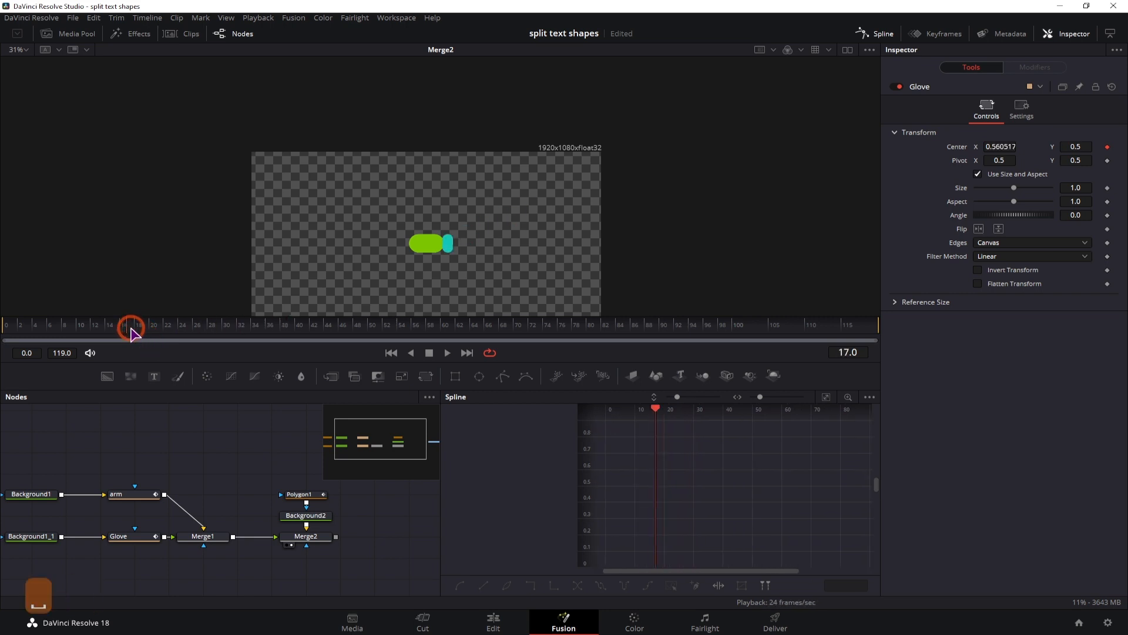
pyautogui.press('space')
pyautogui.click(233, 327)
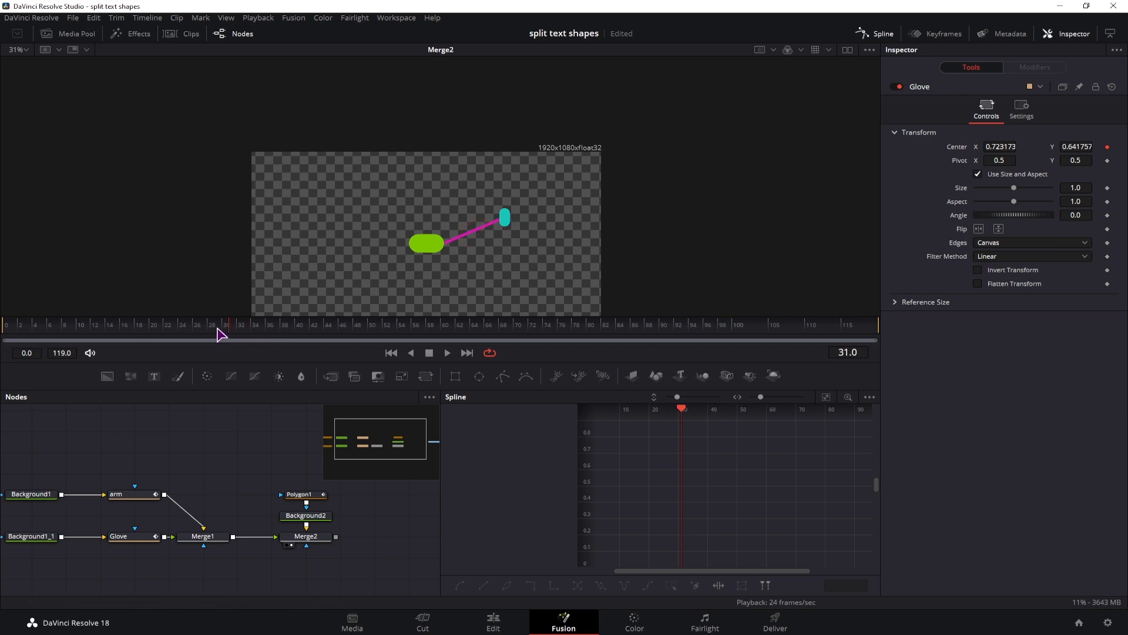
pyautogui.moveTo(217, 328); pyautogui.dragTo(164, 327)
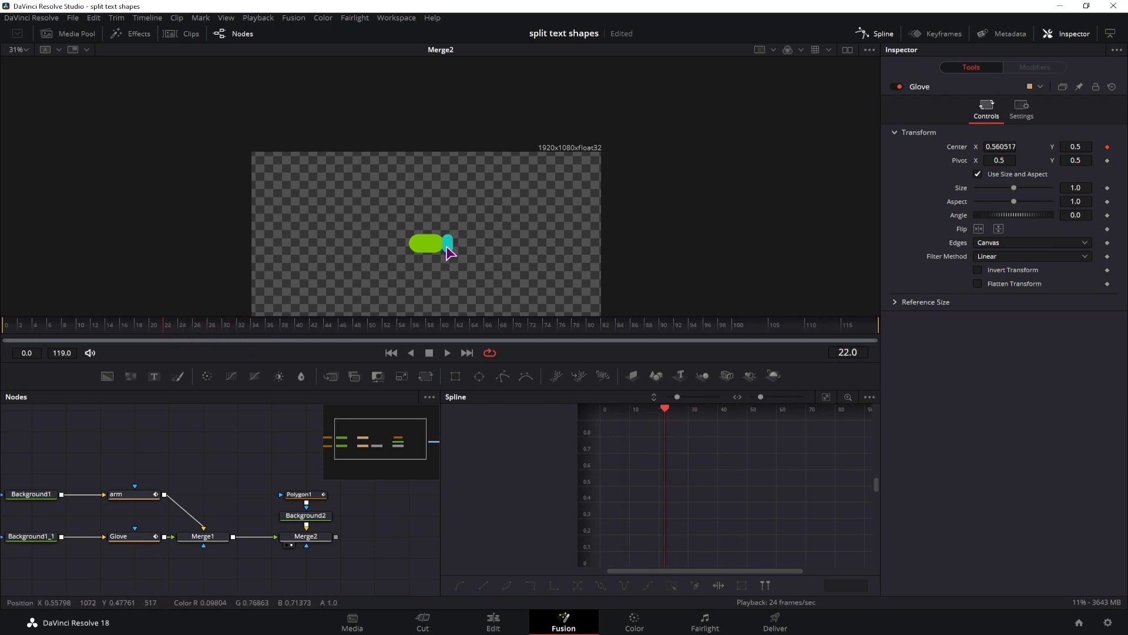
pyautogui.moveTo(187, 329); pyautogui.dragTo(243, 328)
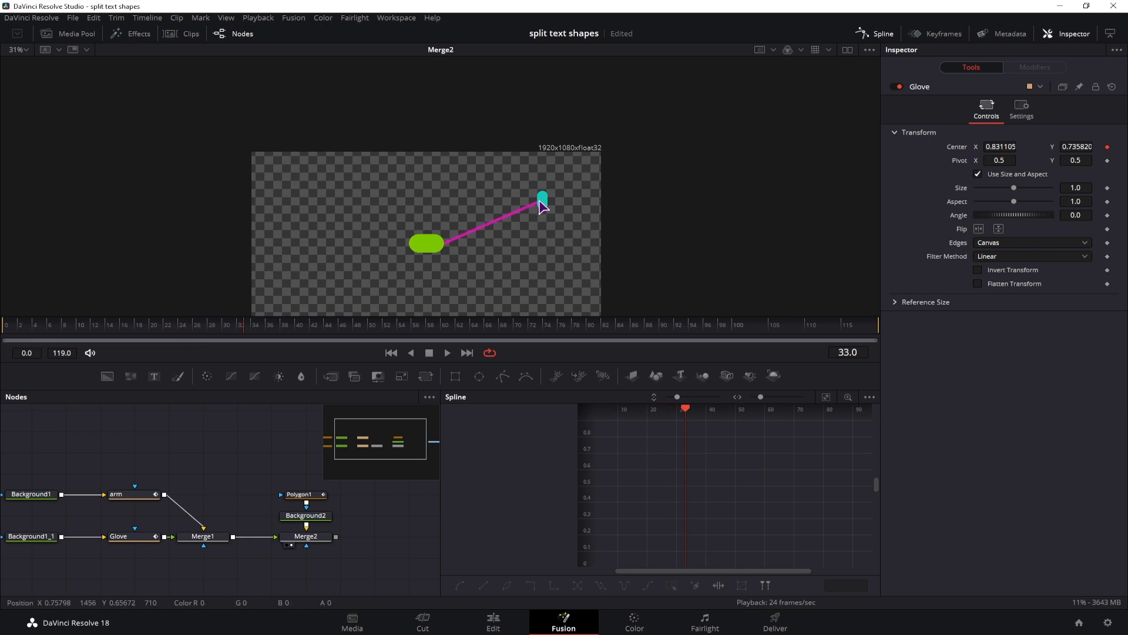
# Step: Hide the glove by setting Merge1's Blend to 0.0 and select Rectangle1_1
pyautogui.click(353, 541)
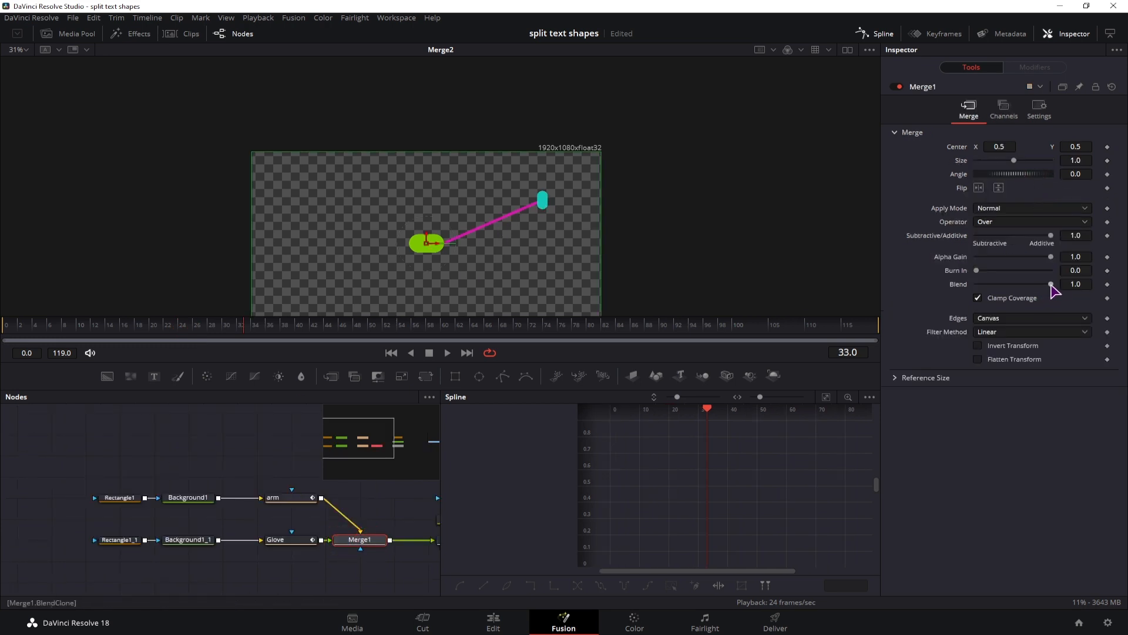
pyautogui.moveTo(1051, 284); pyautogui.dragTo(950, 292)
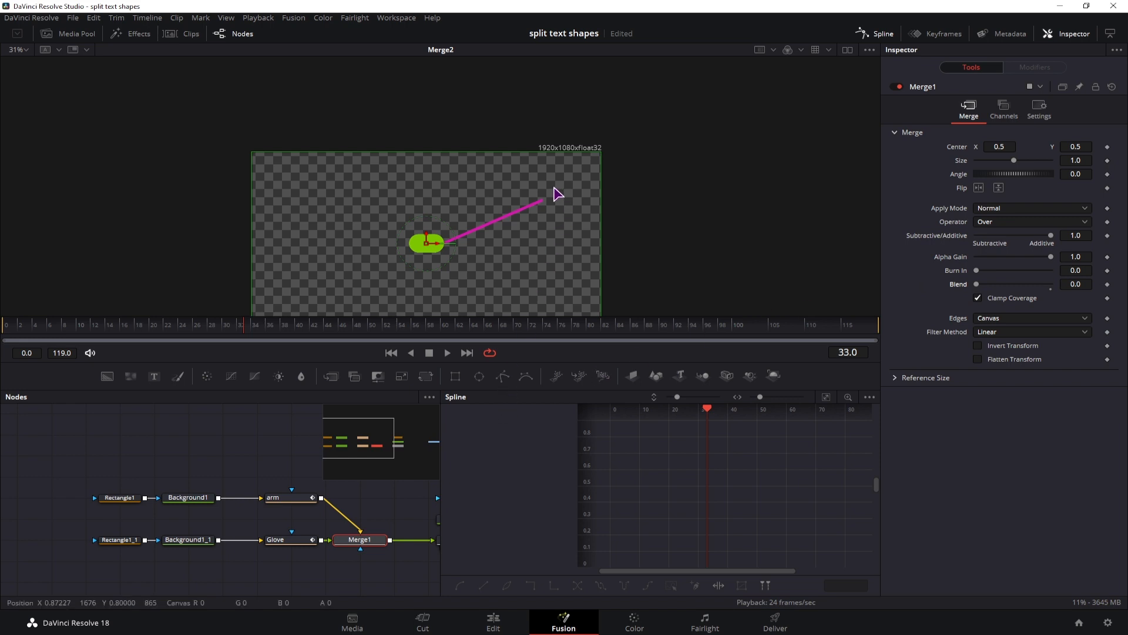
pyautogui.click(117, 539)
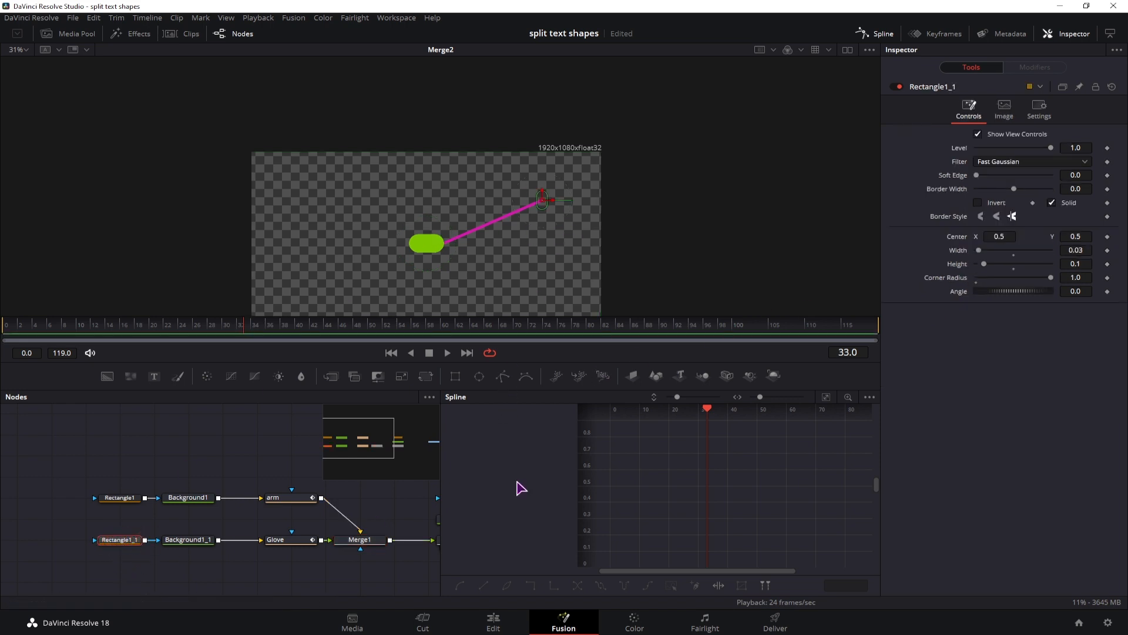
# Step: Apply the rounded cap style to Polygon1's line and scrub around frames 32 and 33 to check its end
pyautogui.moveTo(391, 498); pyautogui.dragTo(189, 539)
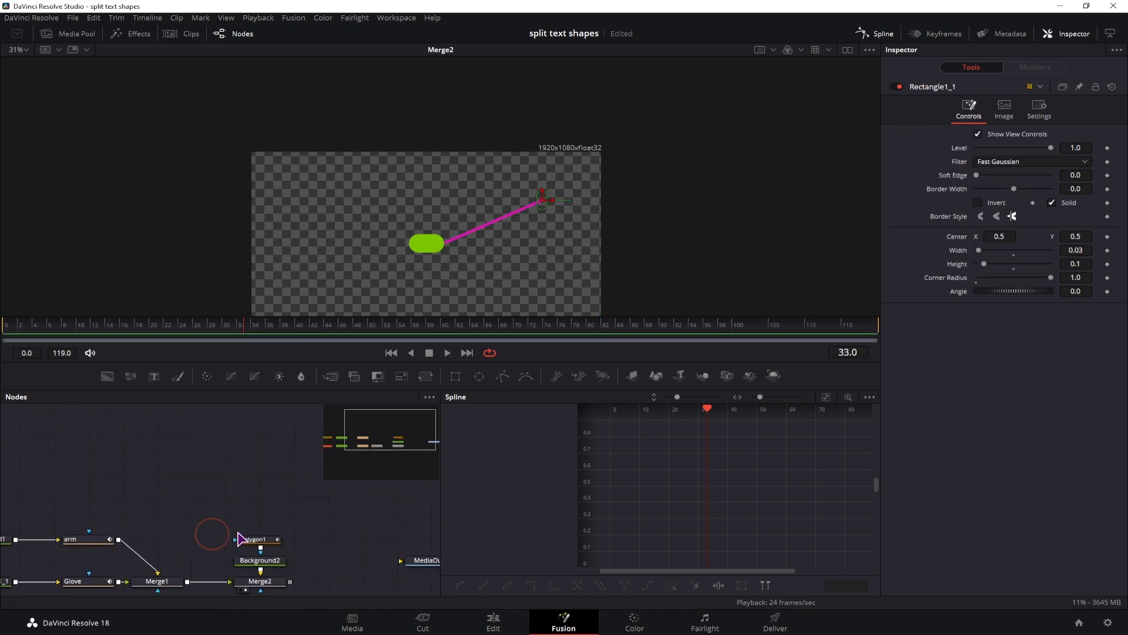
pyautogui.click(256, 539)
pyautogui.click(1068, 216)
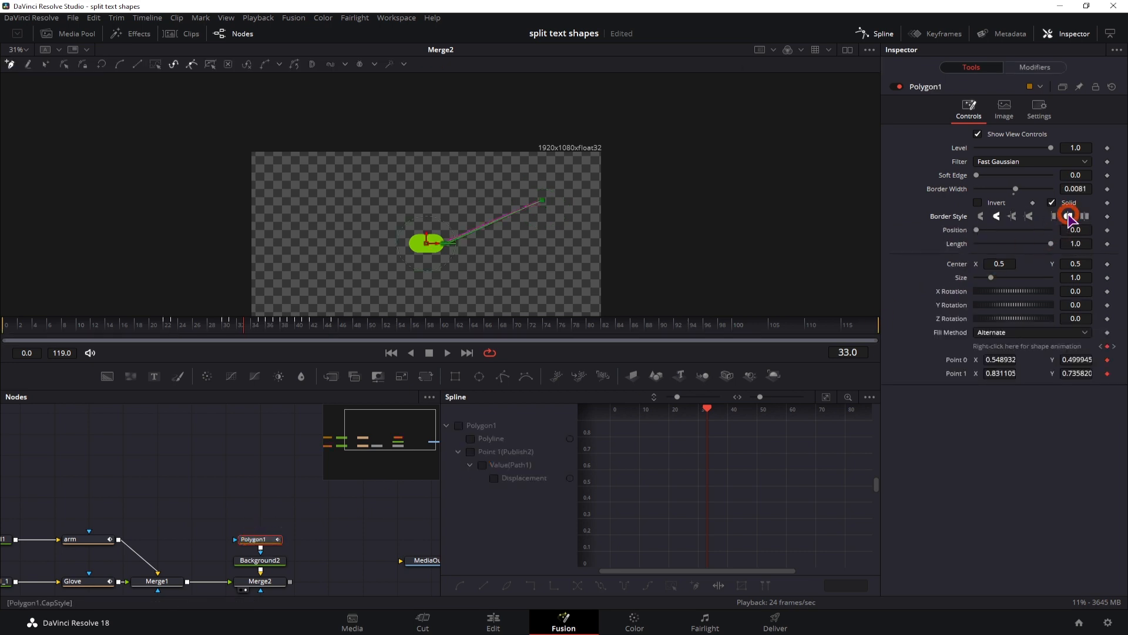
pyautogui.click(238, 468)
pyautogui.moveTo(209, 328); pyautogui.dragTo(244, 333)
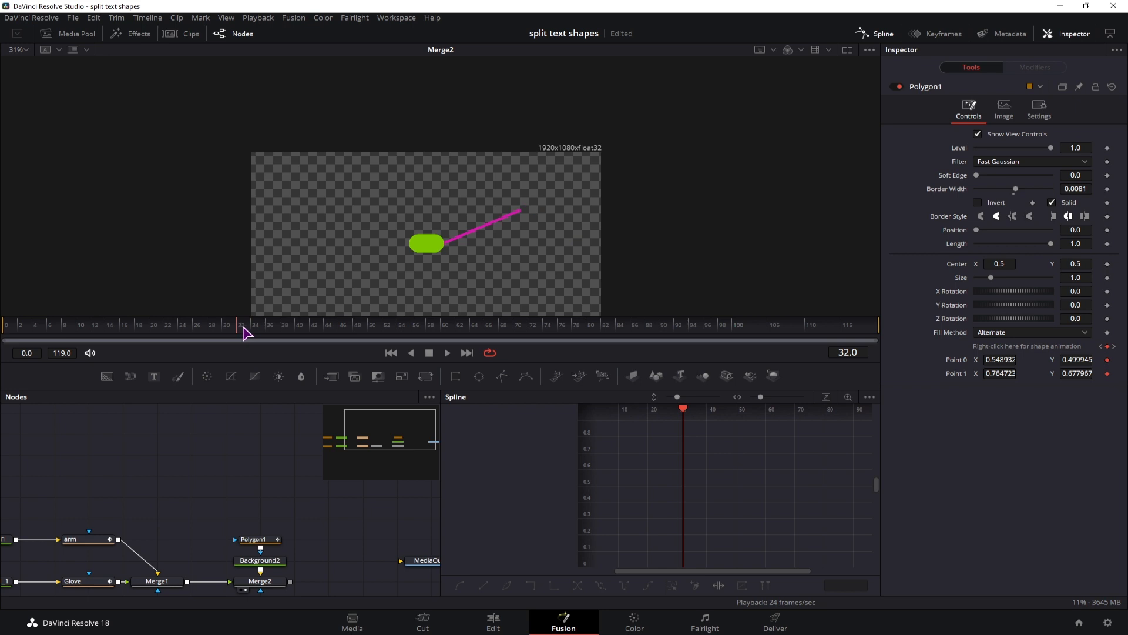
# Step: Keyframe Merge1's Blend at 1.0 on frame 33 and at 0.0 on frame 32
pyautogui.moveTo(213, 493); pyautogui.dragTo(301, 463)
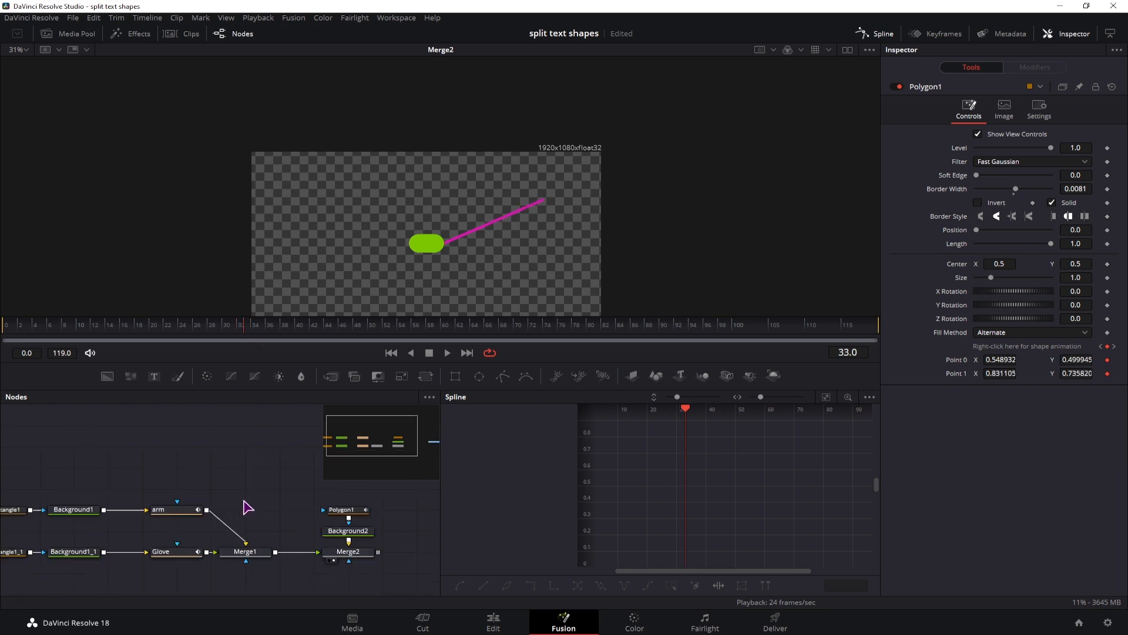
pyautogui.click(272, 558)
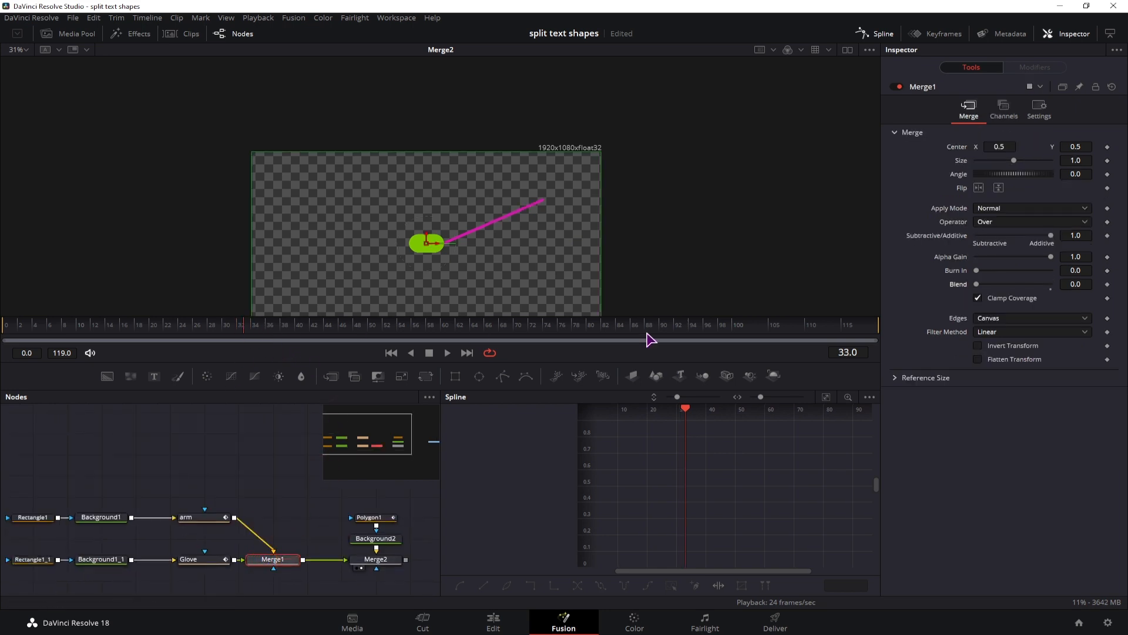
pyautogui.moveTo(983, 284); pyautogui.dragTo(1089, 288)
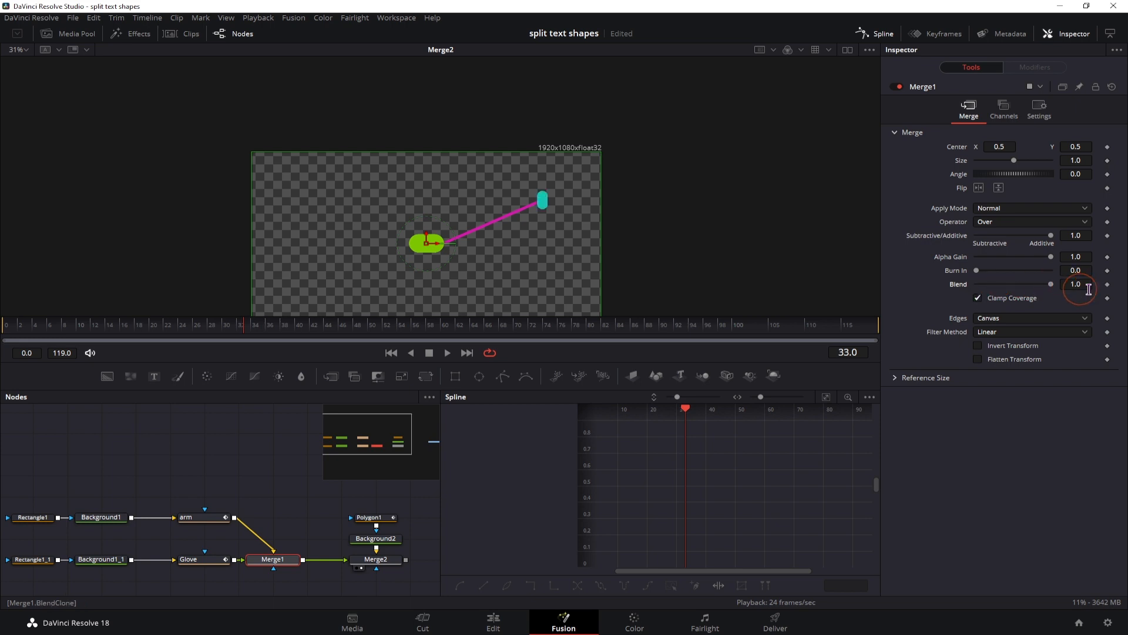
pyautogui.click(1107, 287)
pyautogui.click(243, 325)
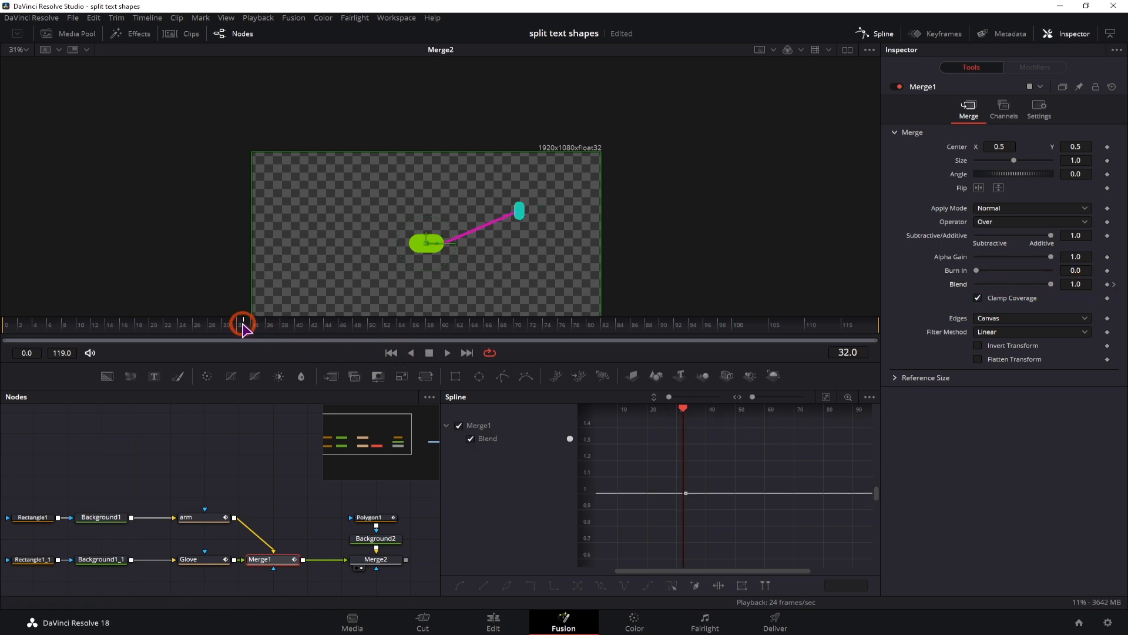
pyautogui.click(818, 294)
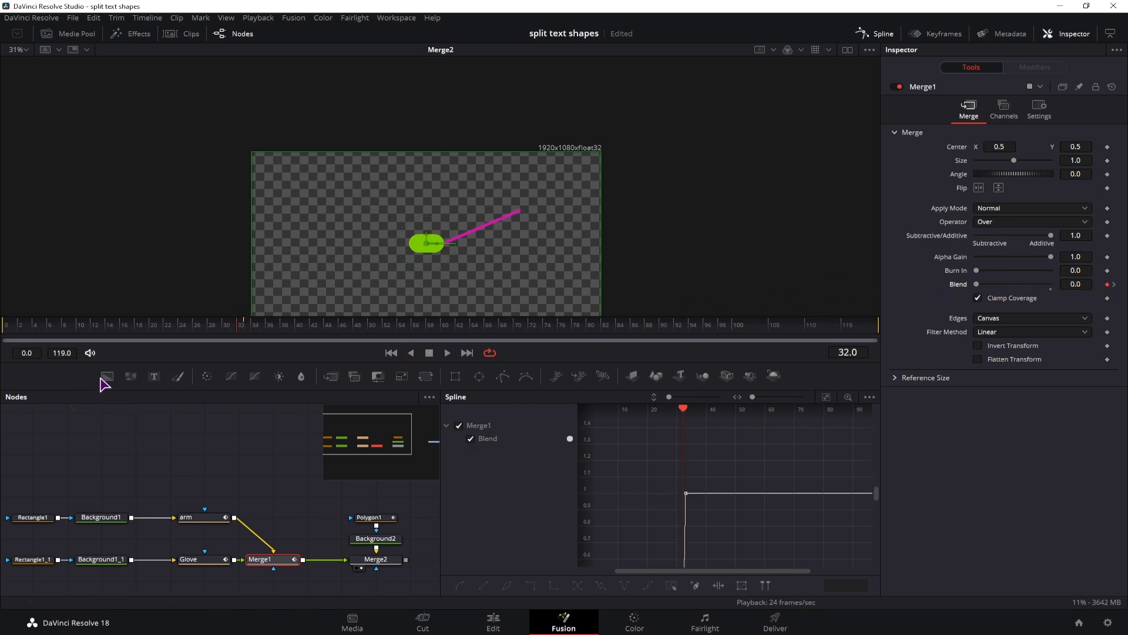
# Step: Replay the punch several times from about frame 24 to judge the glove's timed appearance
pyautogui.click(199, 327)
pyautogui.press('space')
pyautogui.press('space')
pyautogui.click(183, 325)
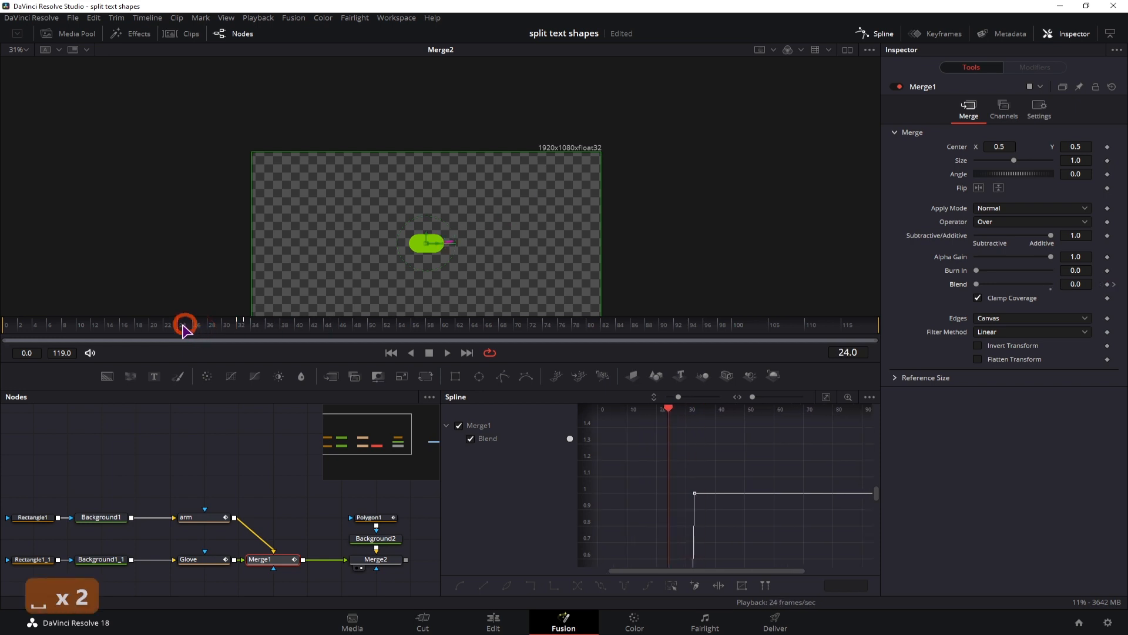
pyautogui.press('space')
pyautogui.press('space')
pyautogui.click(182, 327)
pyautogui.press('space')
pyautogui.press('space')
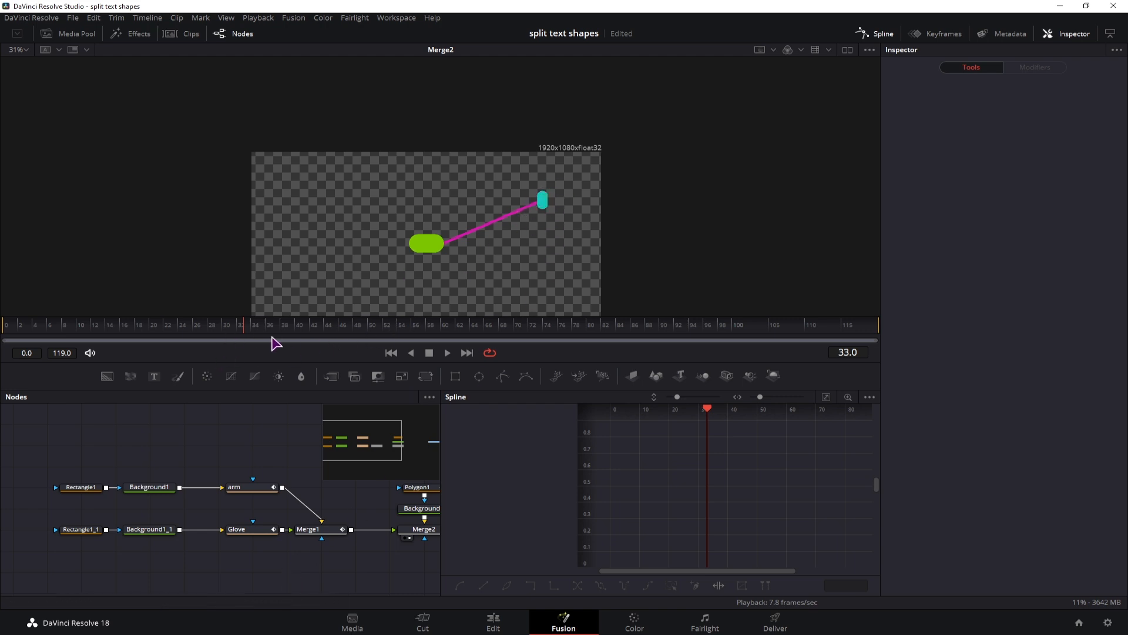
# Step: Scrub around frames 32 to 34 and replay the punch to examine Merge1's Blend switch
pyautogui.click(232, 329)
pyautogui.moveTo(242, 333); pyautogui.dragTo(254, 335)
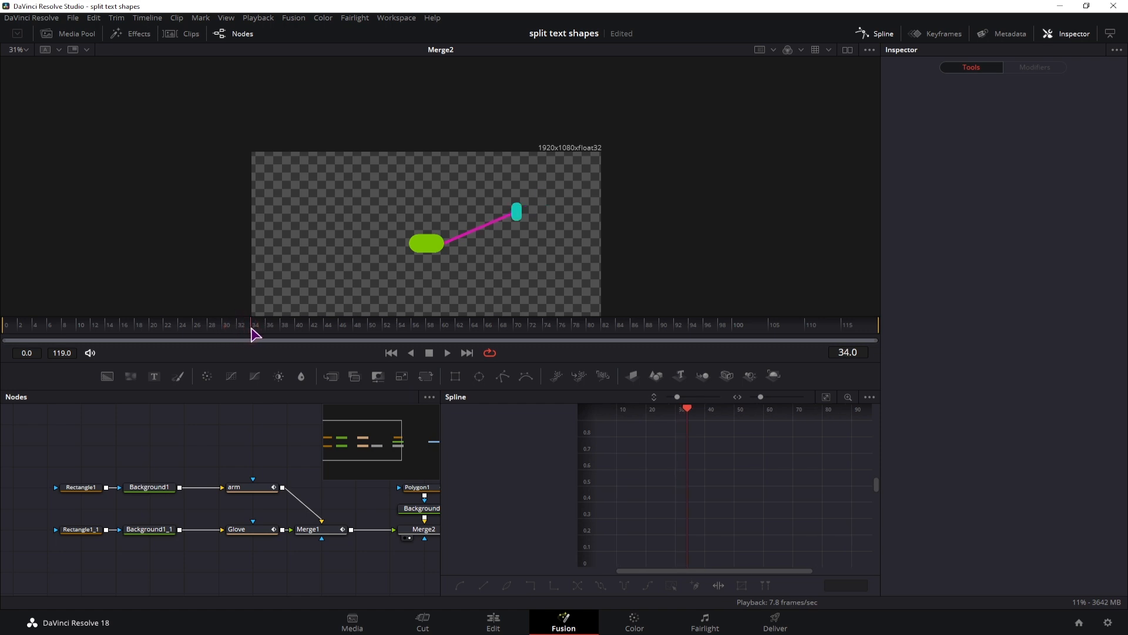
pyautogui.click(317, 532)
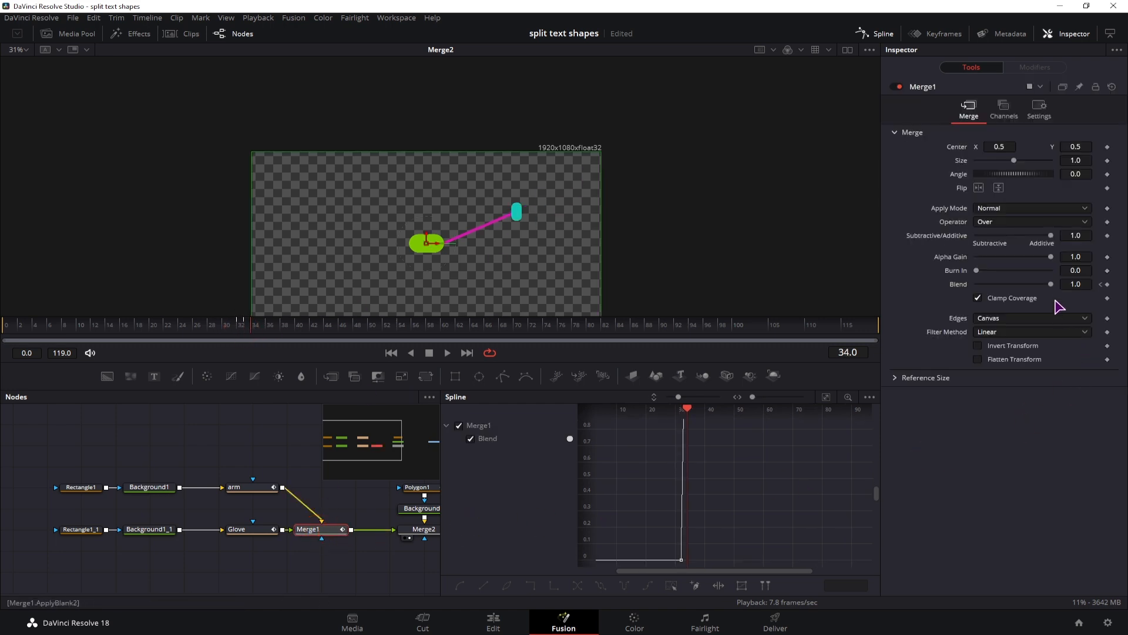
pyautogui.moveTo(321, 341); pyautogui.dragTo(217, 339)
pyautogui.press('space')
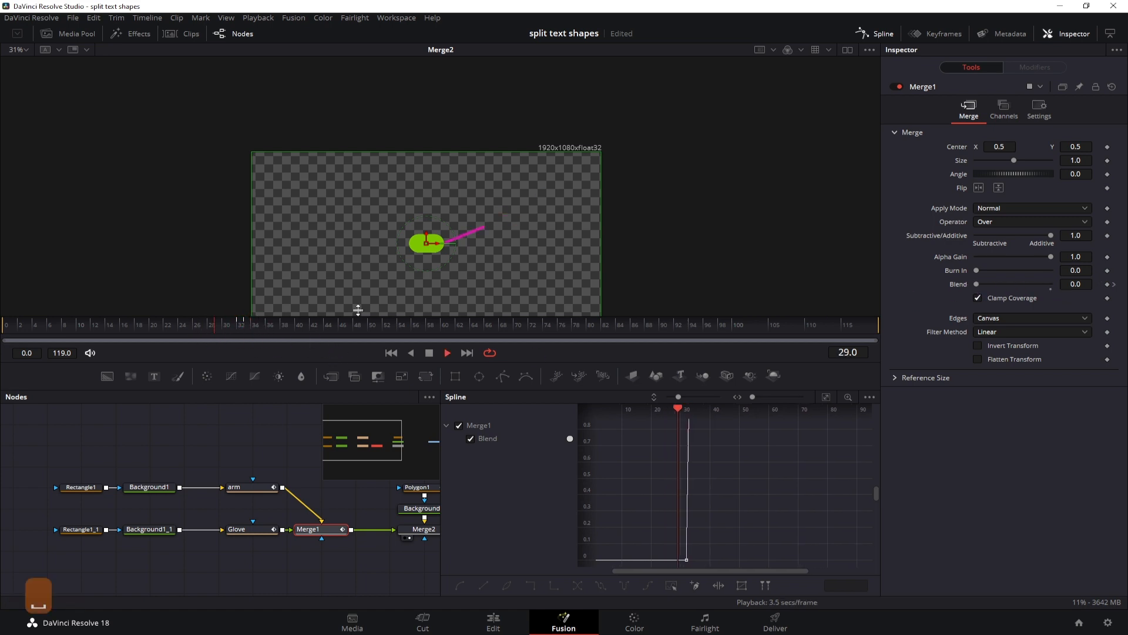
pyautogui.press('space')
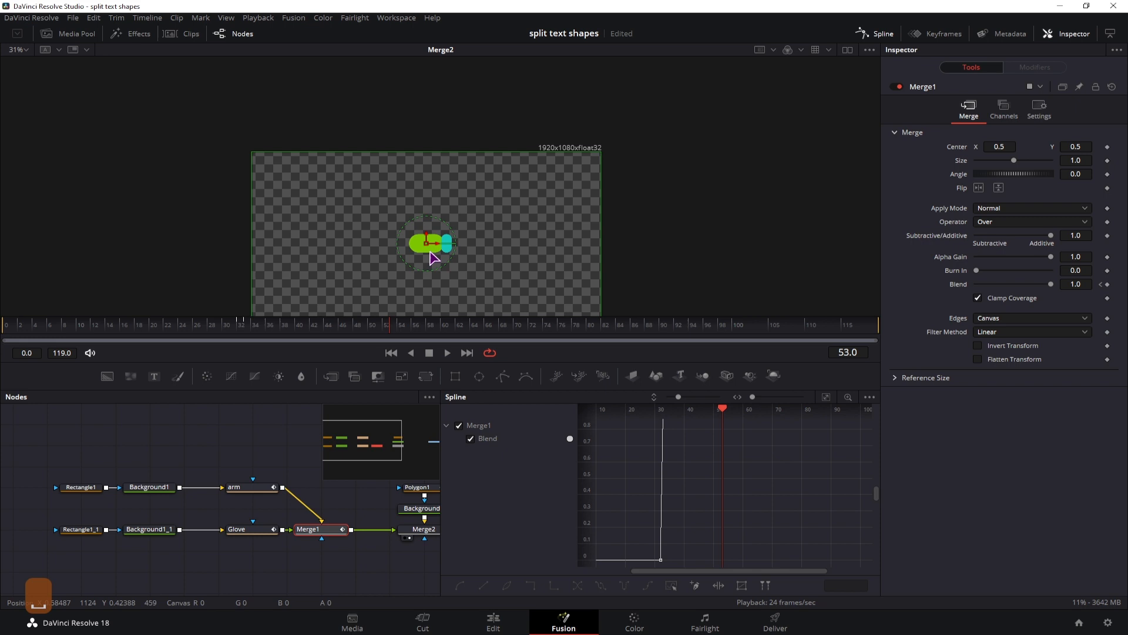
# Step: Recolor Background1_1 to dark grey #242424 and replay the punch with the new glove color
pyautogui.click(147, 530)
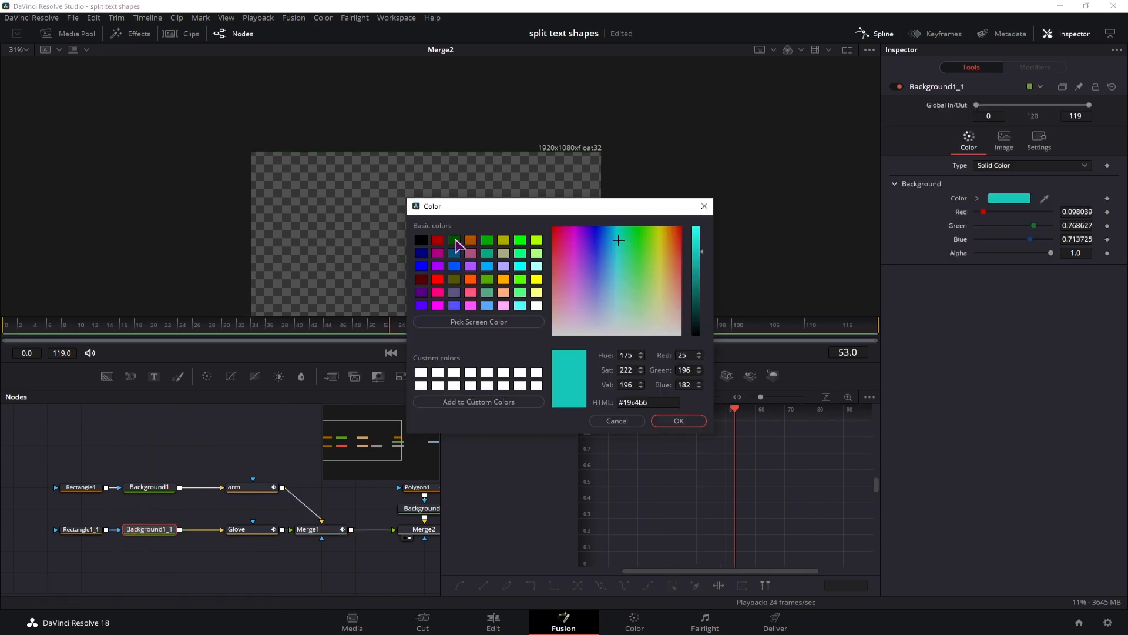
pyautogui.click(421, 240)
pyautogui.moveTo(706, 329); pyautogui.dragTo(699, 319)
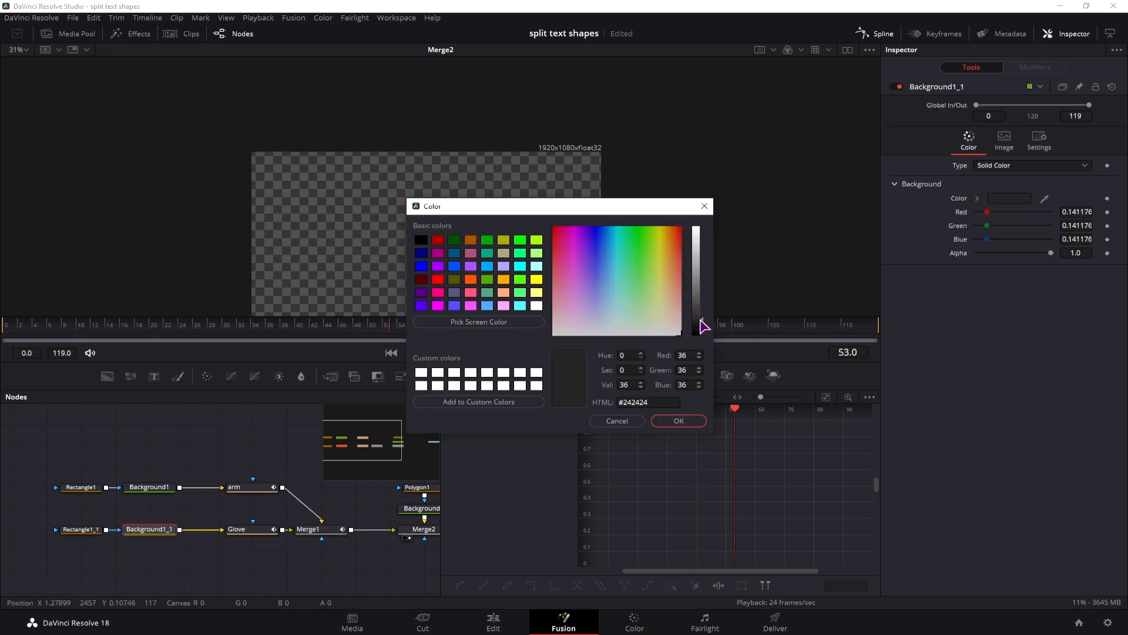
pyautogui.click(680, 421)
pyautogui.click(198, 327)
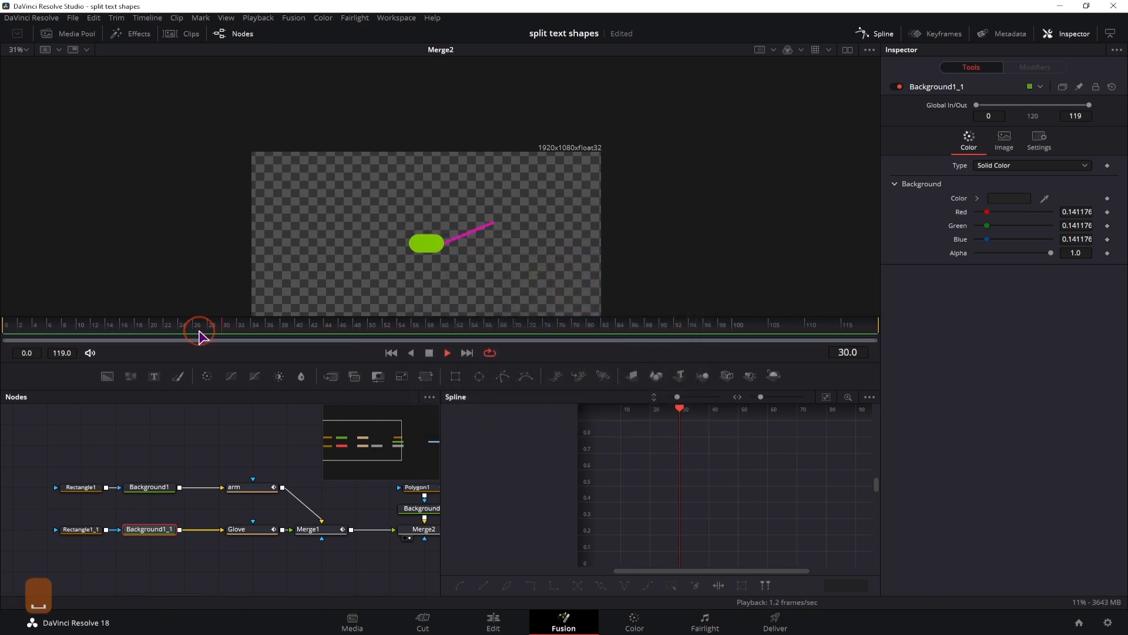
pyautogui.press('space')
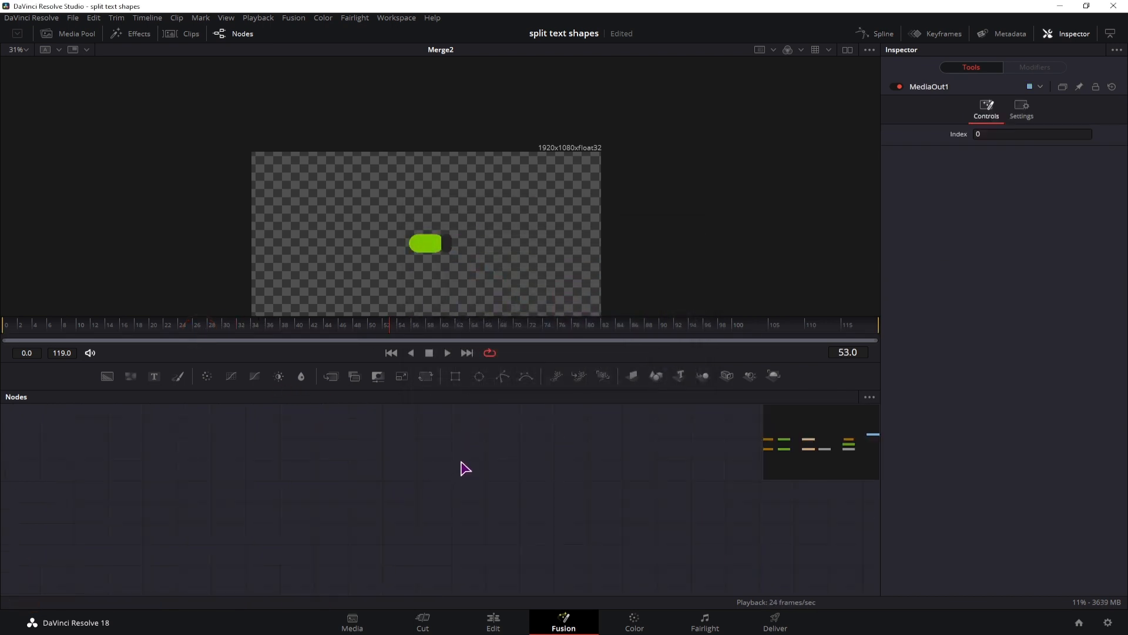
# Step: Add an Ellipse mask about 0.305 wide and 0.113 high, feeding a new Background shown in the viewer
pyautogui.moveTo(480, 381); pyautogui.dragTo(246, 480)
pyautogui.moveTo(488, 185); pyautogui.dragTo(479, 247)
pyautogui.moveTo(431, 194); pyautogui.dragTo(435, 226)
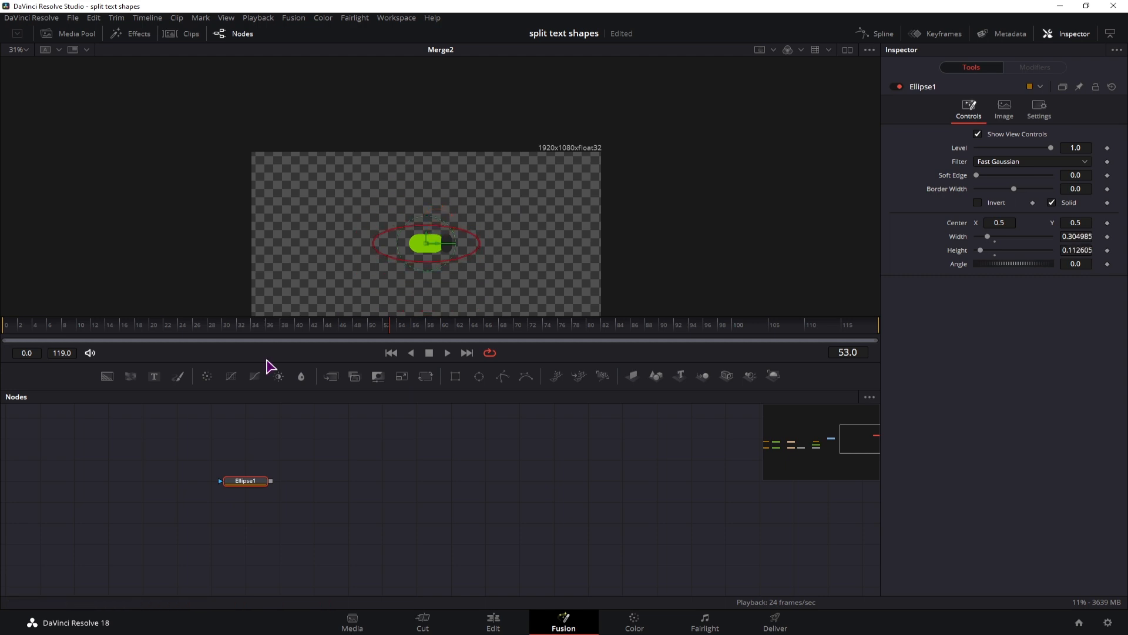
pyautogui.moveTo(299, 498); pyautogui.dragTo(310, 478)
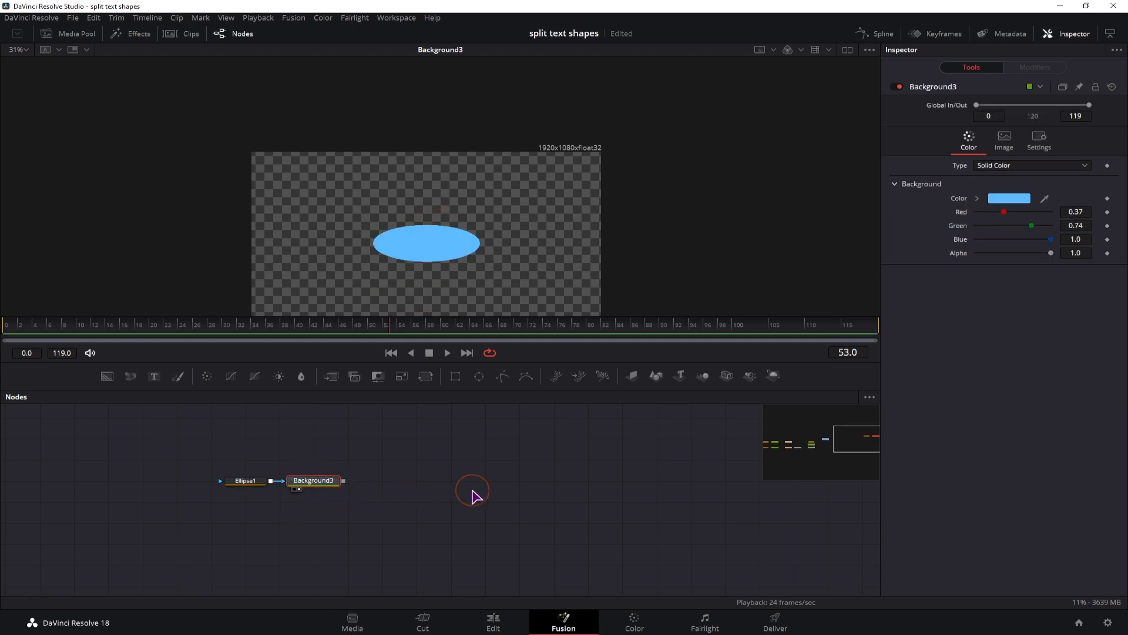
# Step: Add a Duplicate node after Background3, show it in the viewer, and set its copies to 10
pyautogui.hotkey('ctrl', 'space')
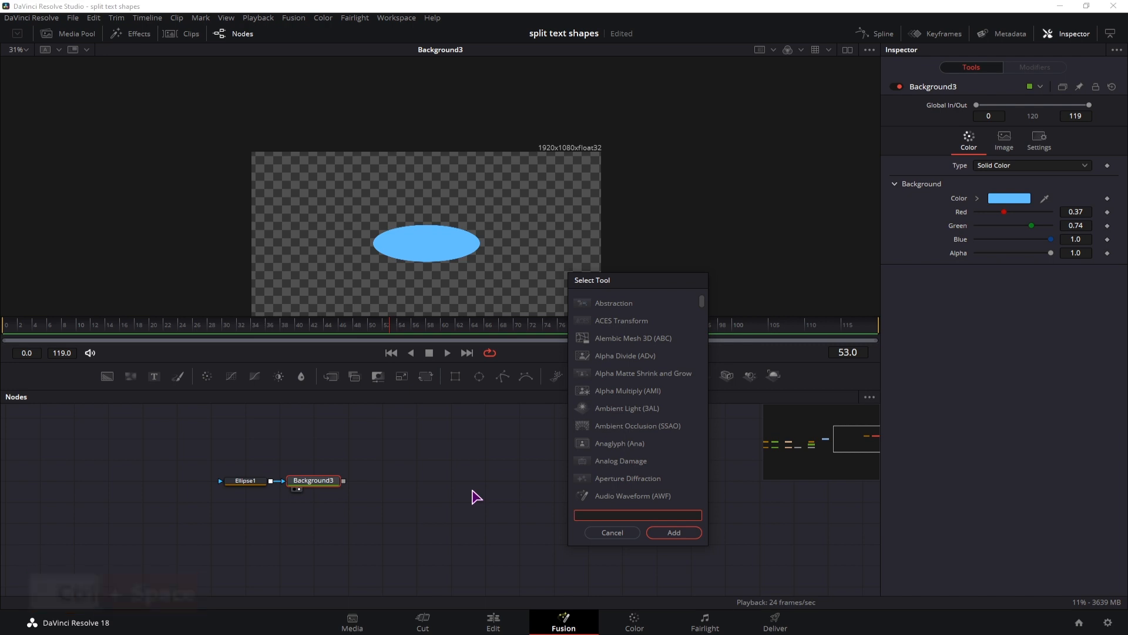
pyautogui.write('dupli')
pyautogui.press('Return')
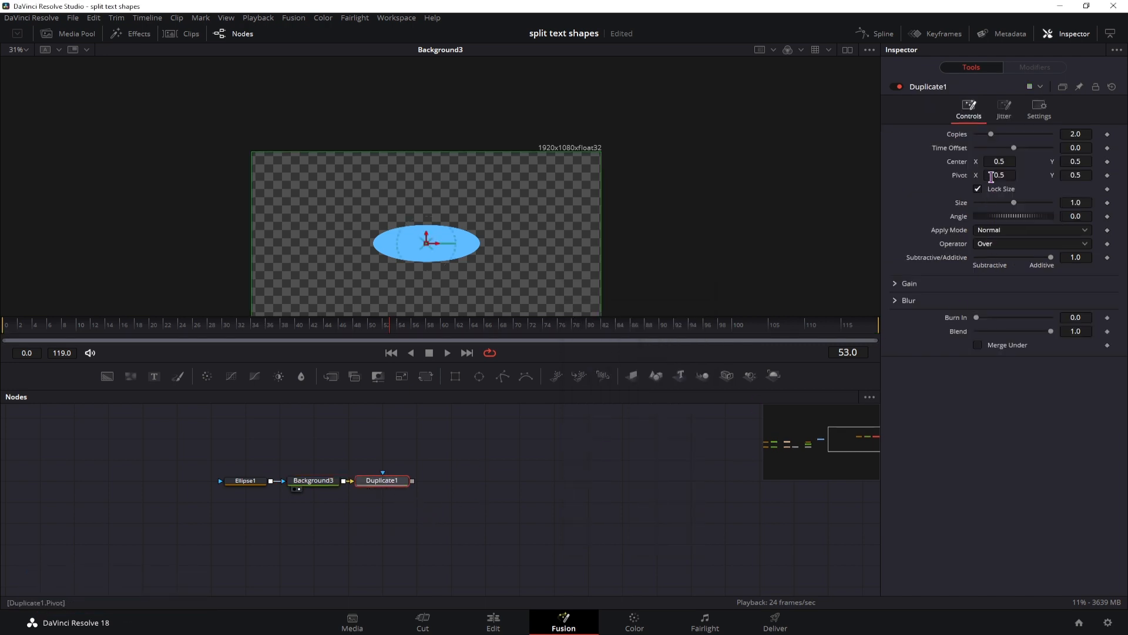
pyautogui.click(381, 482)
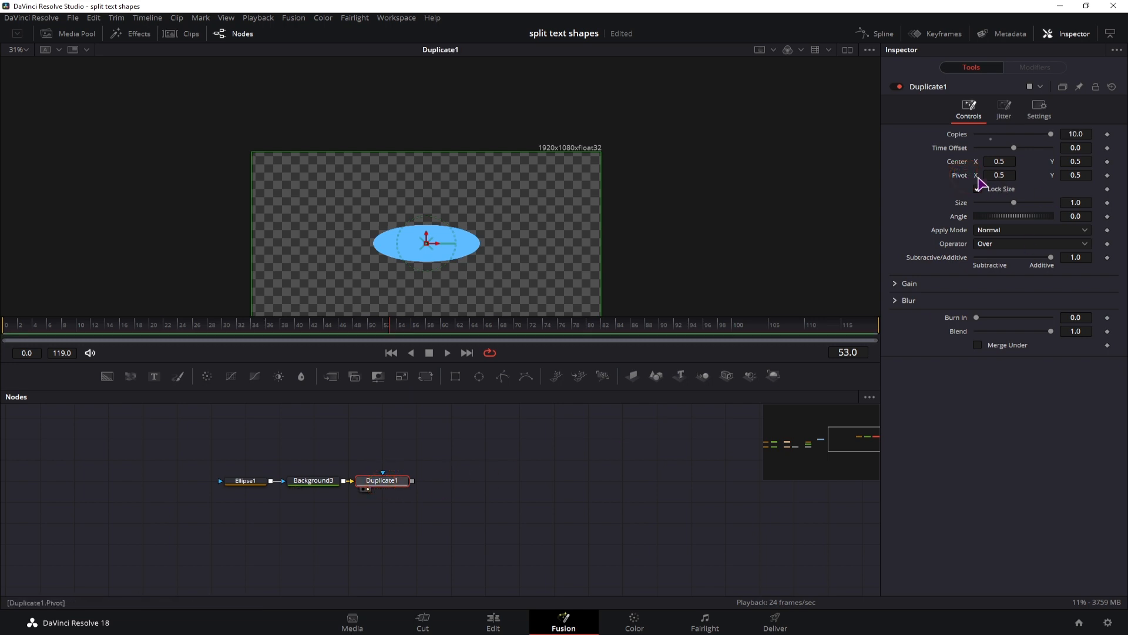
# Step: Set Duplicate1 to 2 copies with size 0.81, angle 13, center X 0.5, and pivot at X 0.647, Y 0.499
pyautogui.moveTo(991, 175); pyautogui.dragTo(1007, 218)
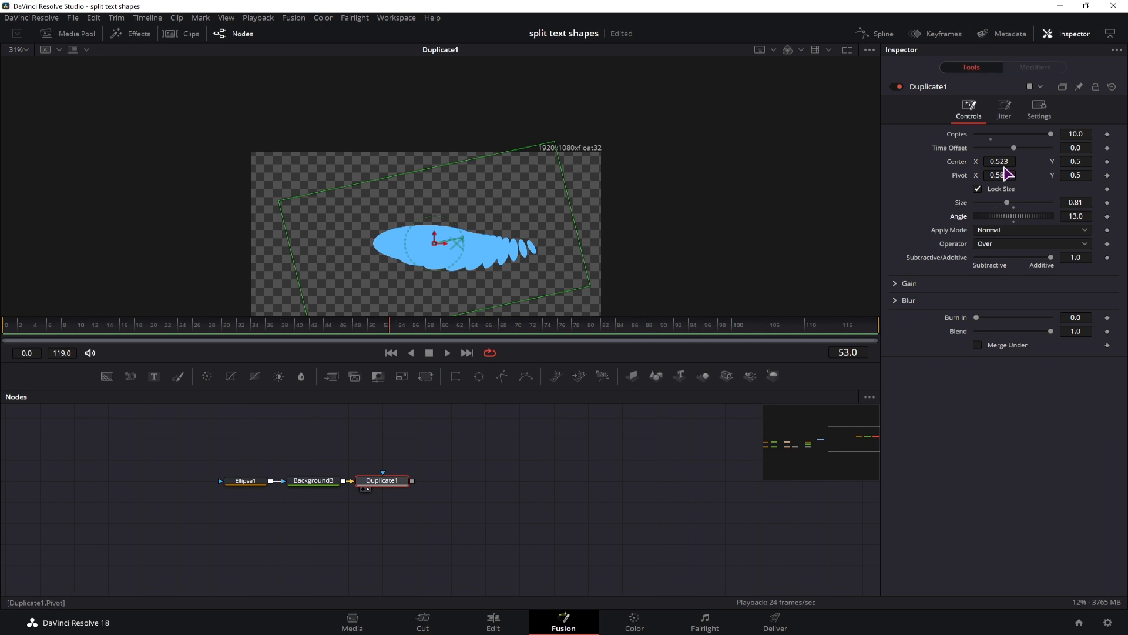
pyautogui.moveTo(999, 161)
pyautogui.mouseDown()
pyautogui.moveTo(1015, 175)
pyautogui.moveTo(1006, 174)
pyautogui.mouseUp()
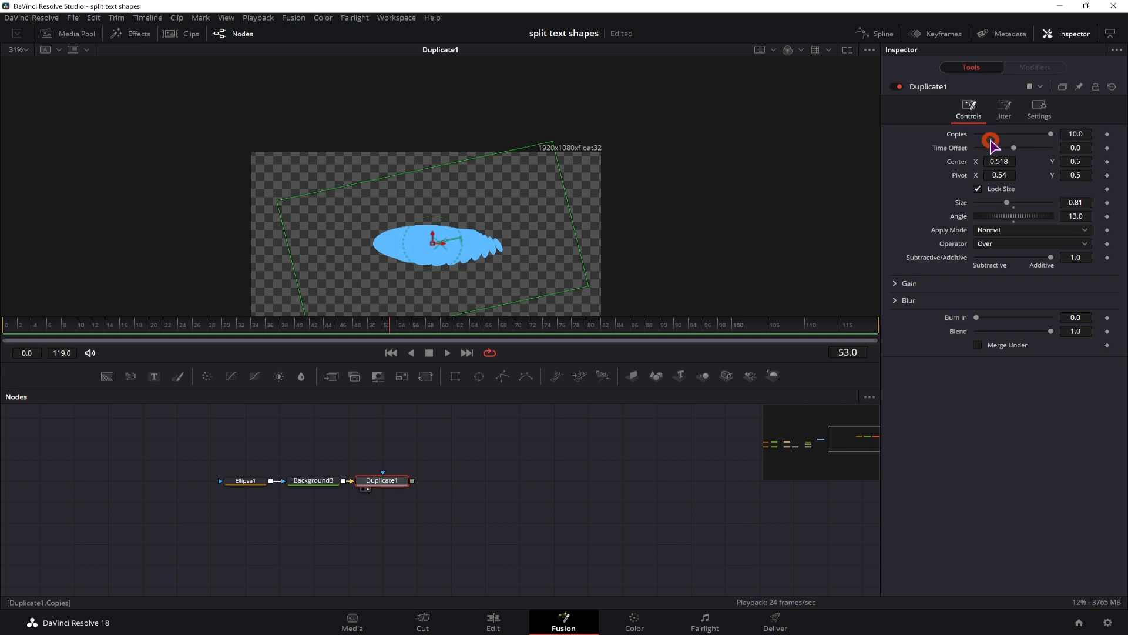
pyautogui.click(991, 138)
pyautogui.moveTo(999, 175); pyautogui.dragTo(1004, 174)
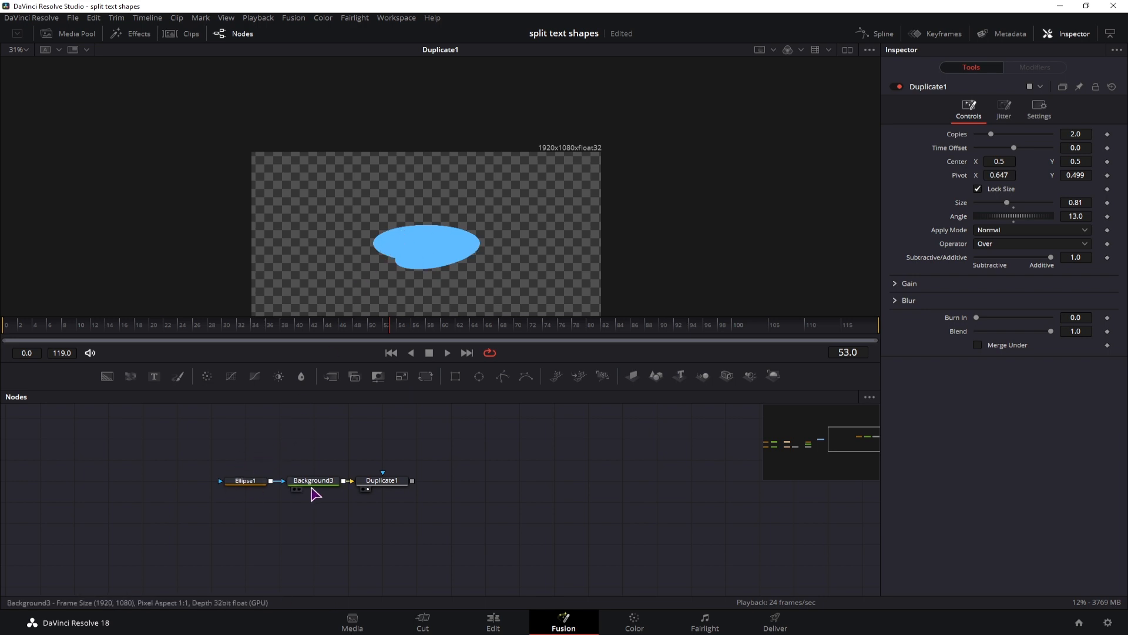
# Step: Lower Duplicate1's Blend to 0.339 and vary its Angle to test how the copy rotates around the pivot
pyautogui.click(404, 483)
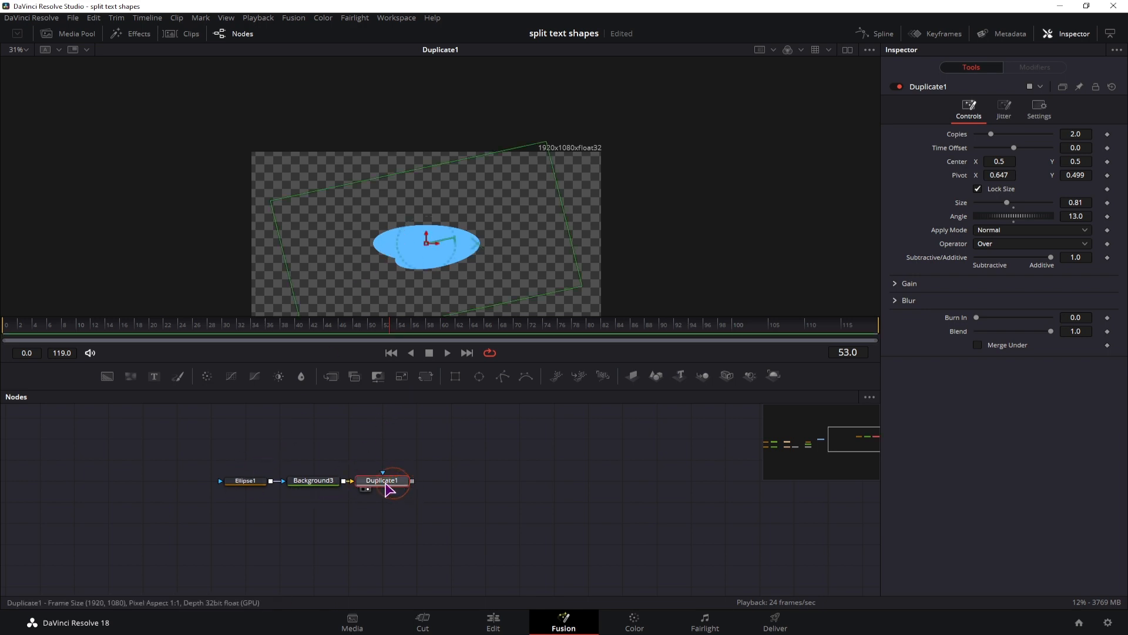
pyautogui.moveTo(1053, 335); pyautogui.dragTo(1010, 336)
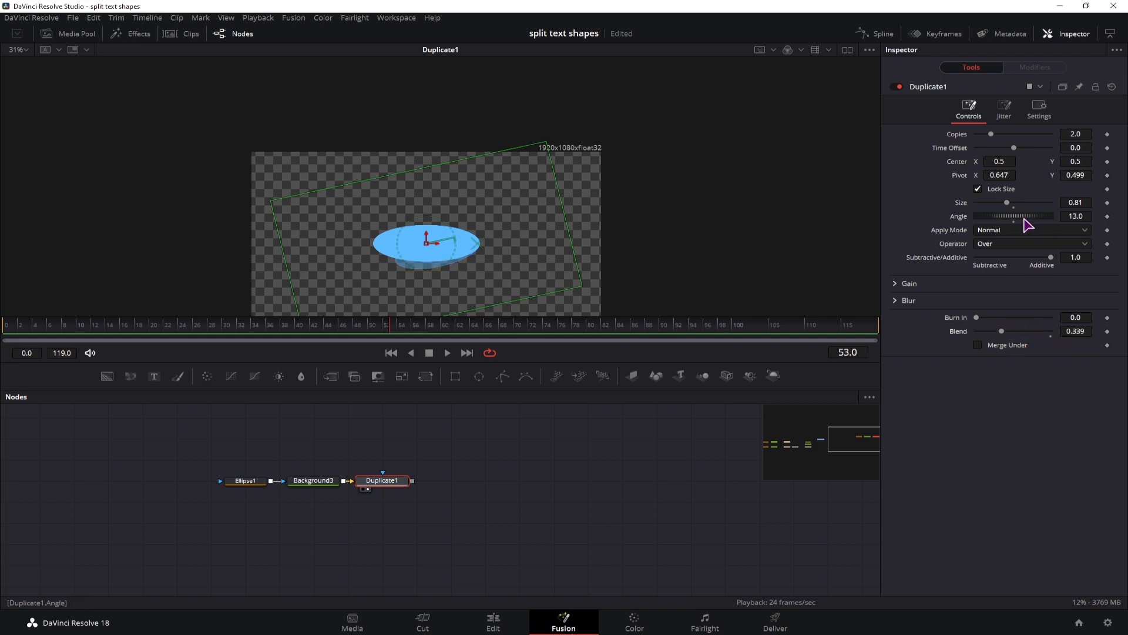
pyautogui.moveTo(1027, 224); pyautogui.dragTo(929, 228)
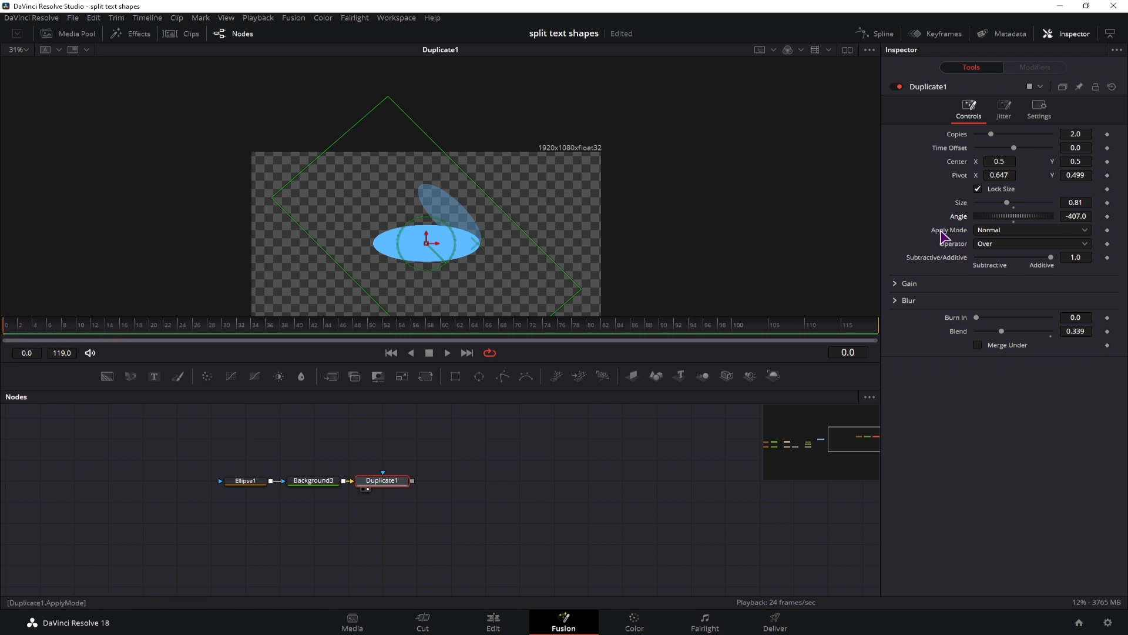
# Step: Keyframe Duplicate1's Angle at 0.0 on frame 0 and at a larger positive rotation on frame 97
pyautogui.doubleClick(956, 216)
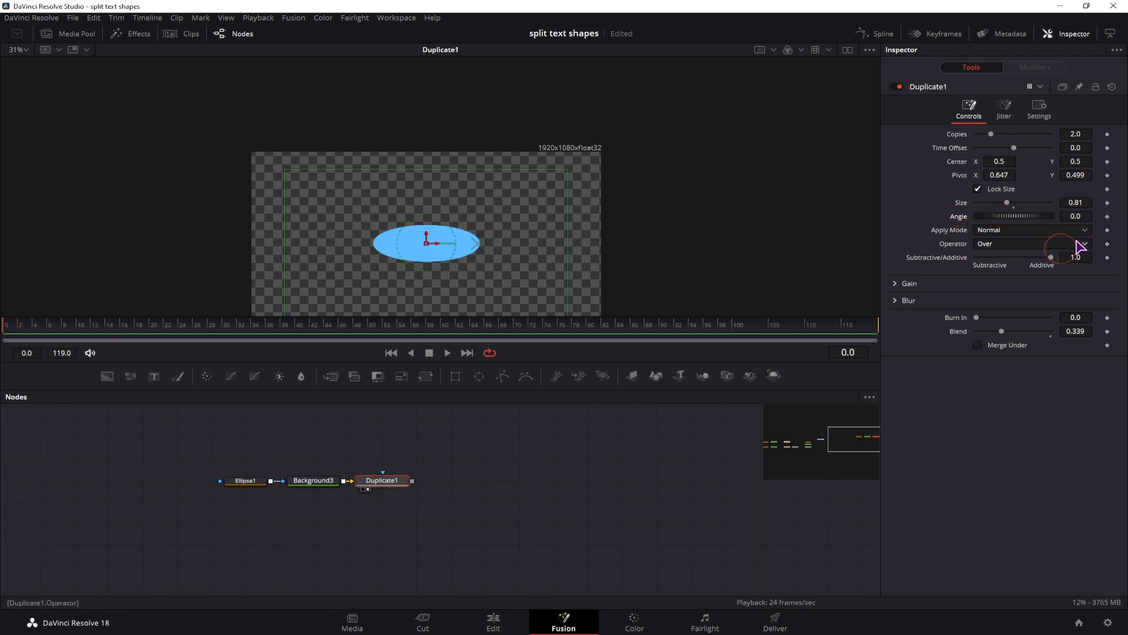
pyautogui.click(1107, 216)
pyautogui.moveTo(722, 316); pyautogui.dragTo(750, 326)
pyautogui.click(710, 335)
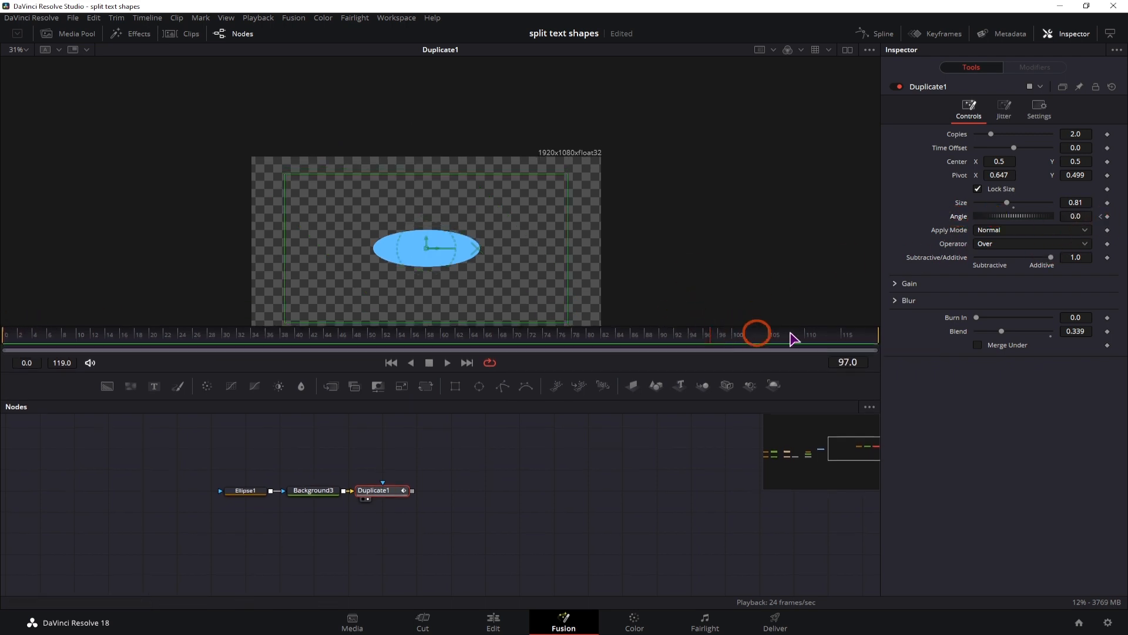
pyautogui.moveTo(993, 225); pyautogui.dragTo(1087, 223)
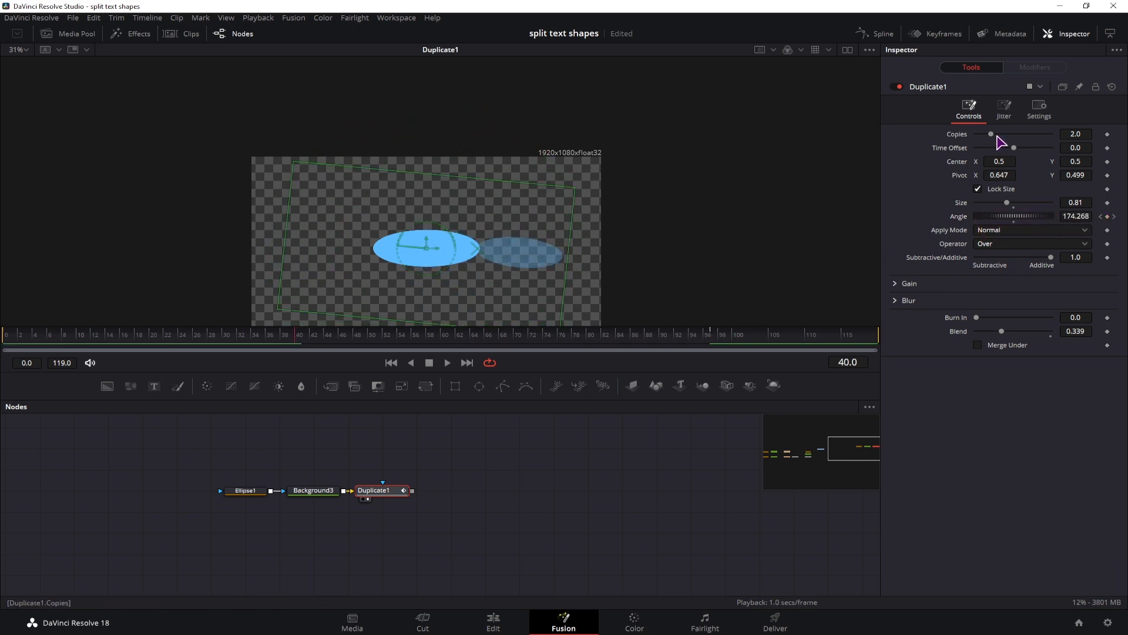
# Step: Raise Duplicate1's Copies to 7.95 and Blend to 0.63, and replay the rotation from about frame 24
pyautogui.moveTo(992, 134); pyautogui.dragTo(1002, 135)
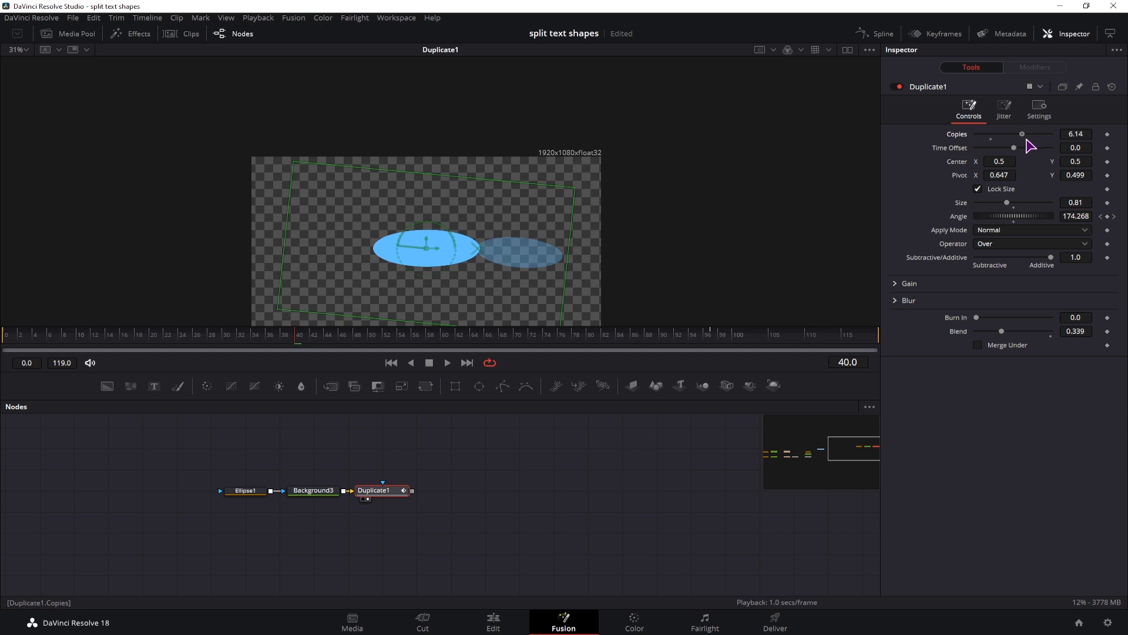
pyautogui.press('space')
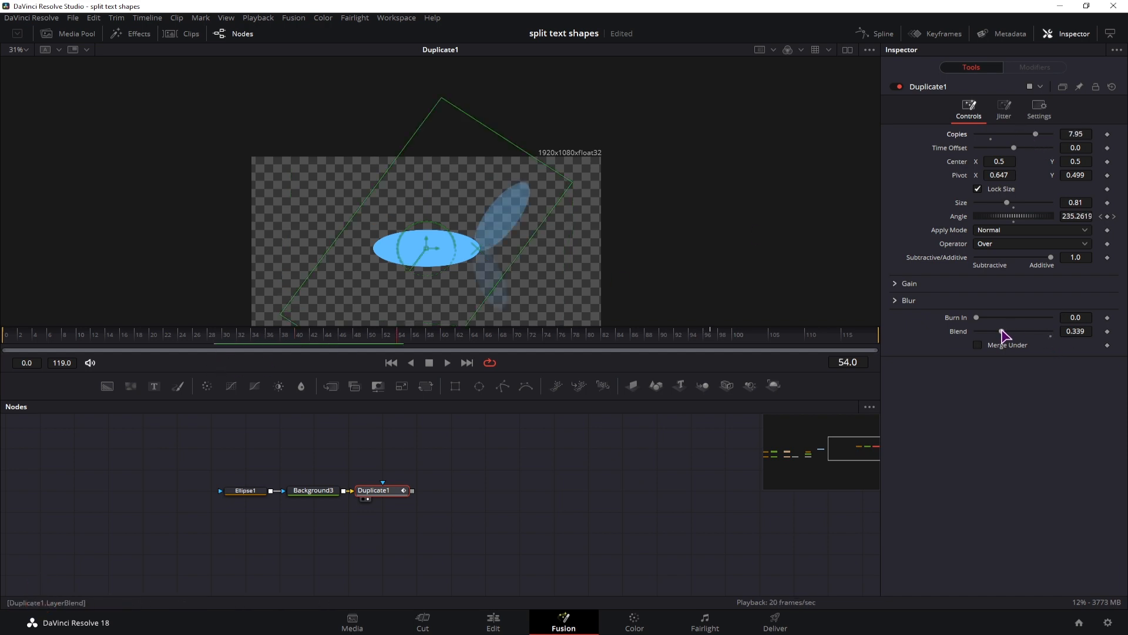
pyautogui.moveTo(1003, 331); pyautogui.dragTo(1024, 336)
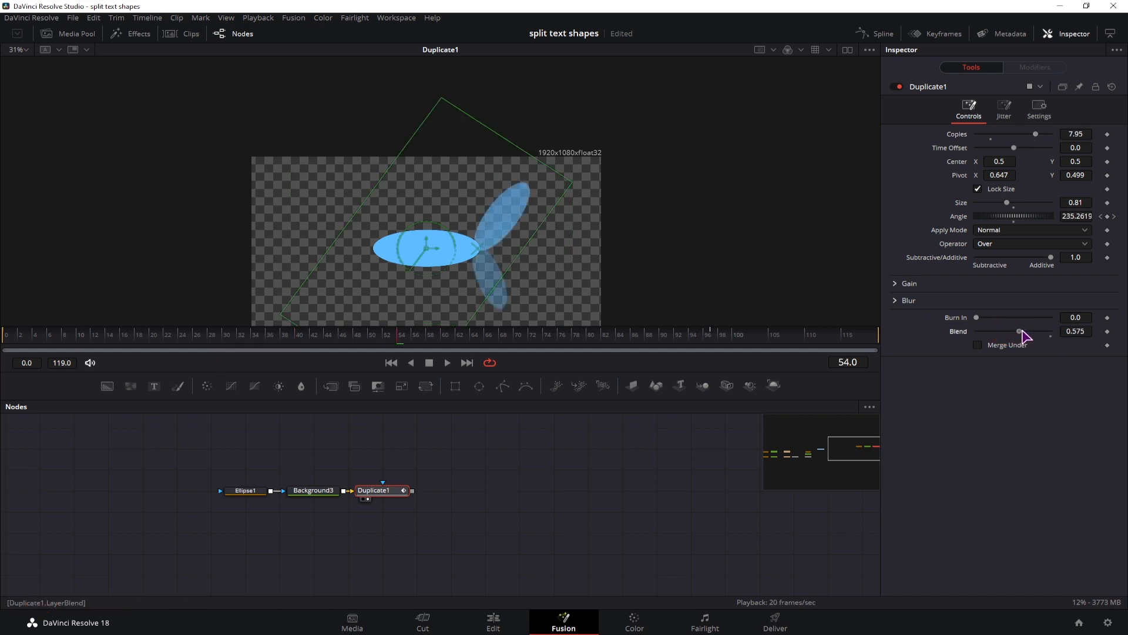
pyautogui.click(184, 332)
pyautogui.press('space')
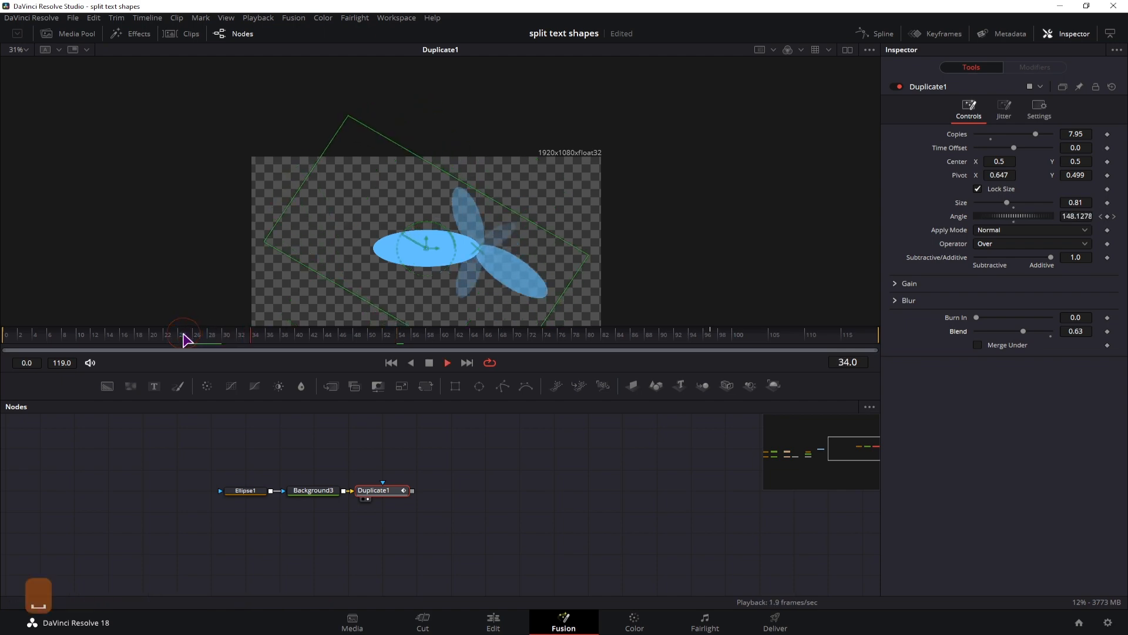